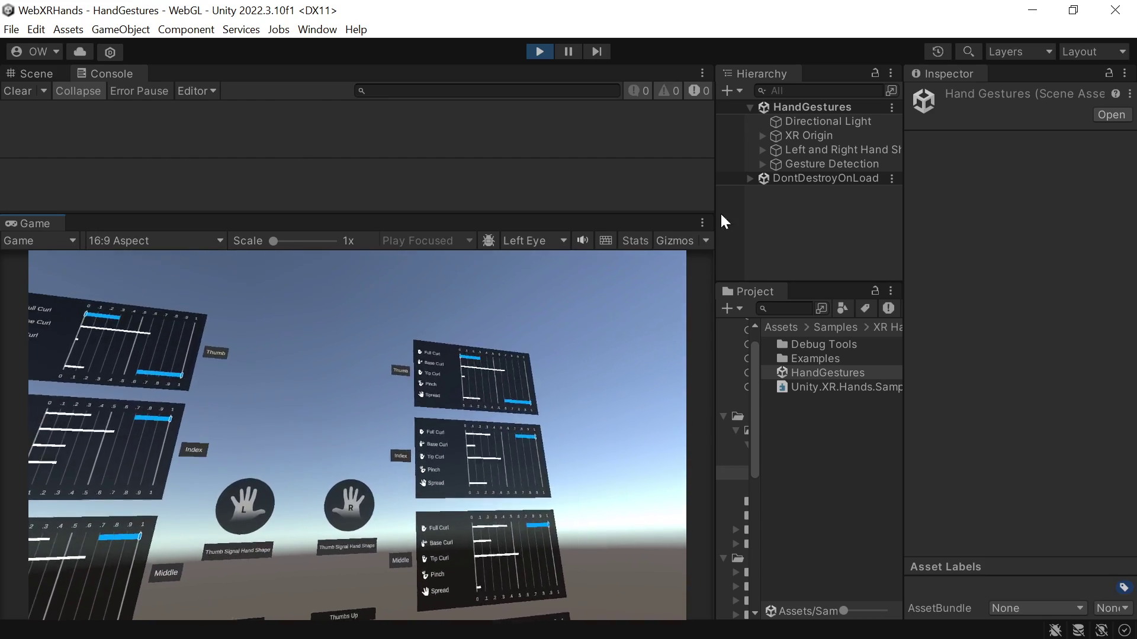
# Step: Stop play mode, then switch to the browser and read the Supporting packages section of the XR Hands manual
pyautogui.click(533, 55)
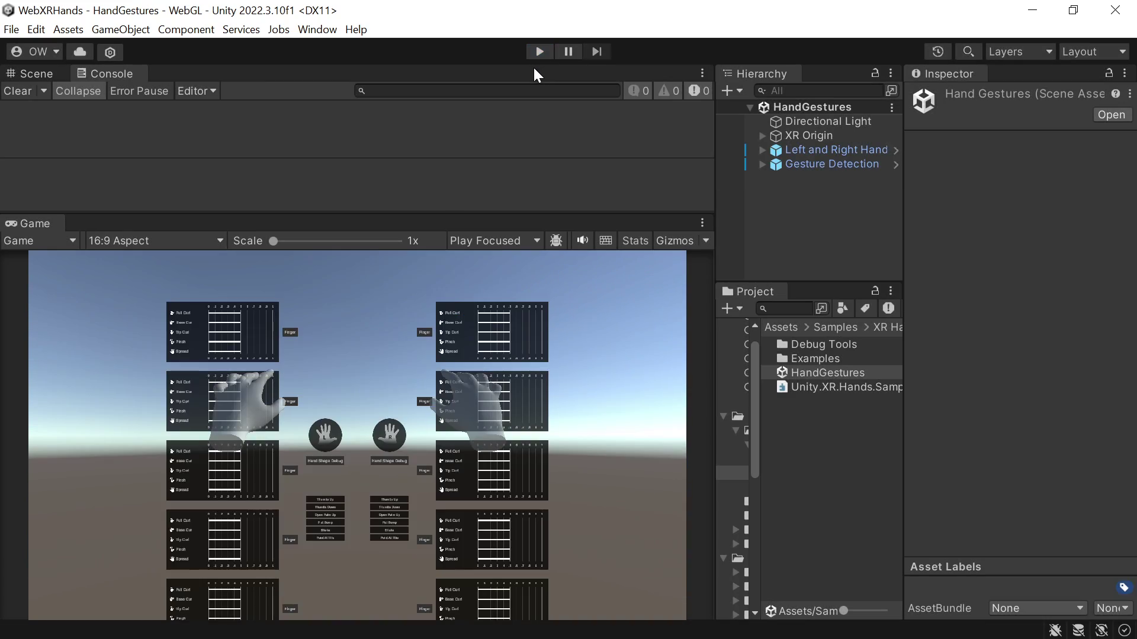
pyautogui.hotkey('alt', 'Tab')
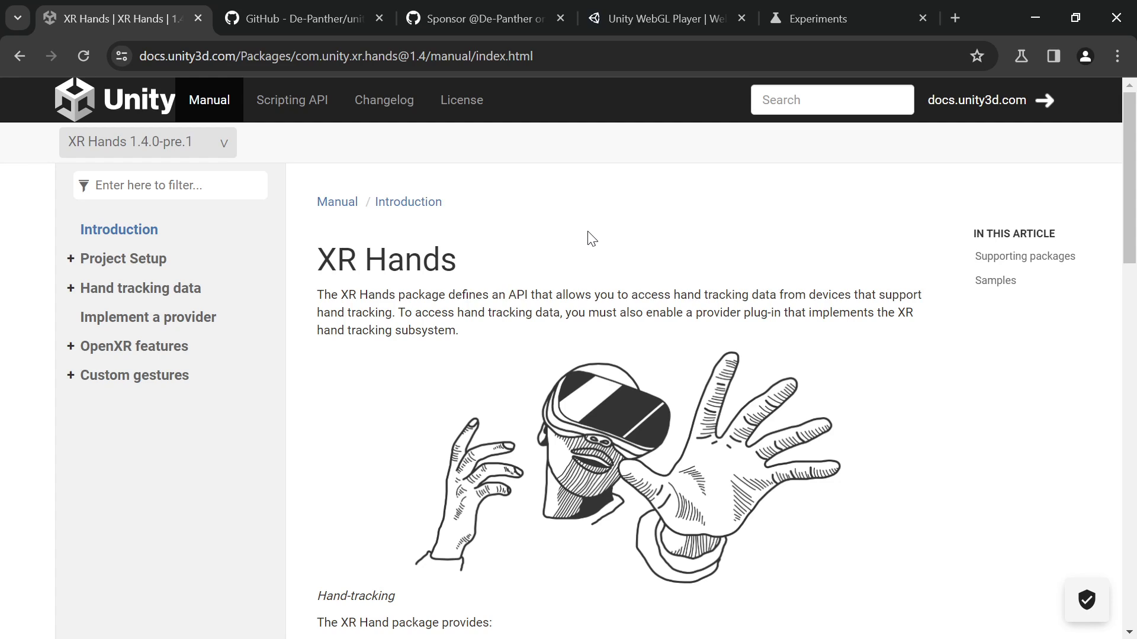
pyautogui.scroll(-11, 536, 331)
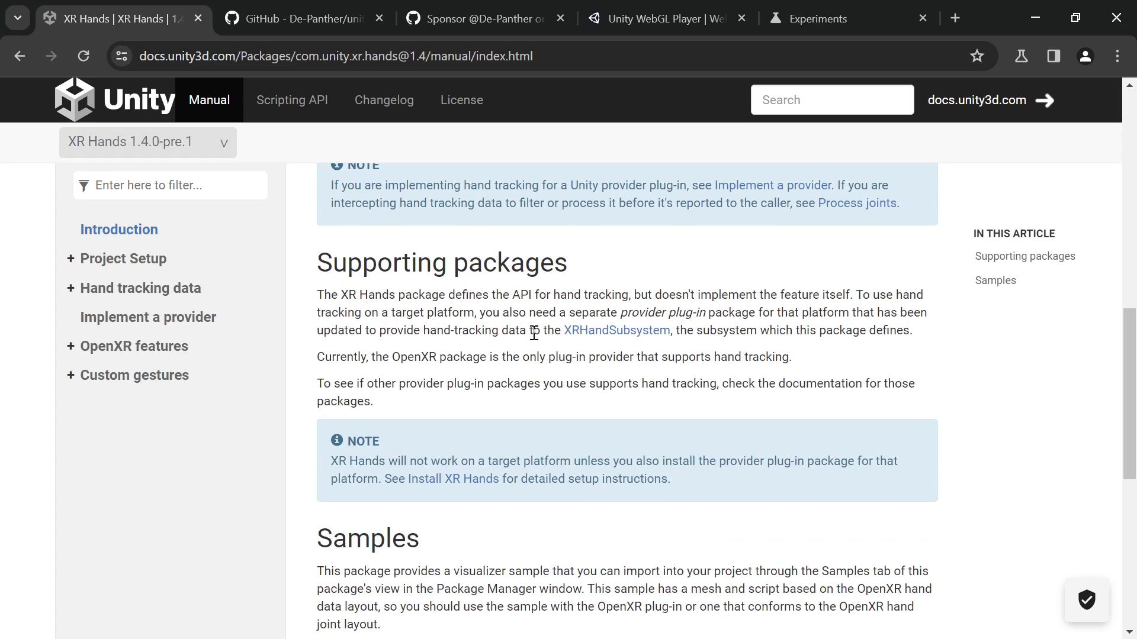
pyautogui.scroll(1, 534, 334)
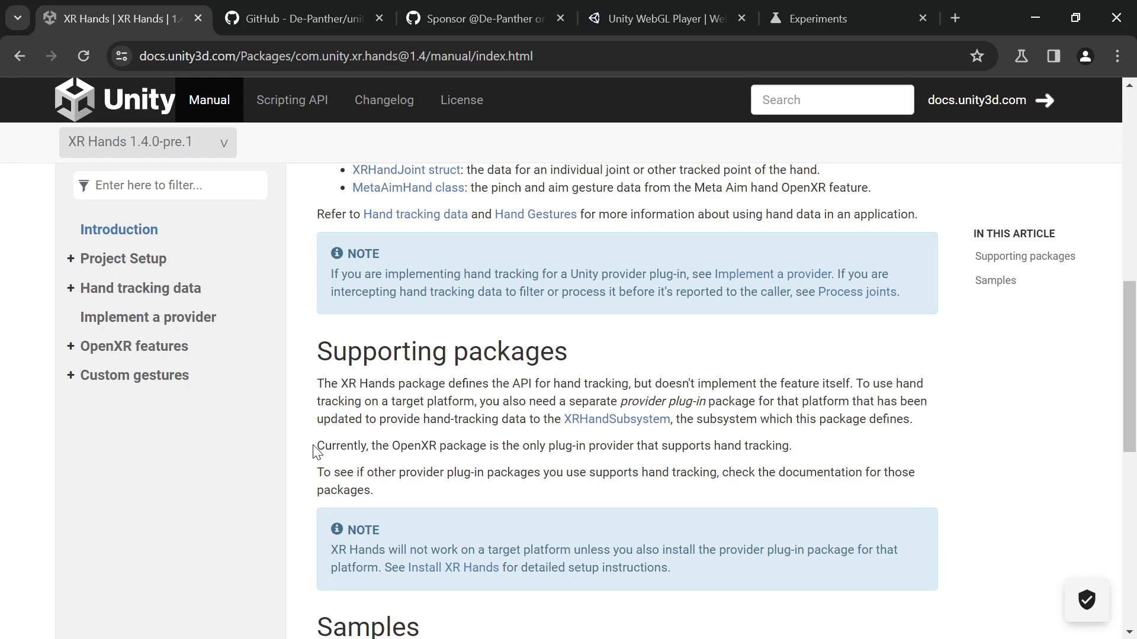
pyautogui.moveTo(316, 450); pyautogui.dragTo(790, 439)
pyautogui.click(788, 439)
# Step: Switch to Unity and review the XR Hands and OpenXR Plugin packages and their samples in the Package Manager
pyautogui.hotkey('alt', 'Tab')
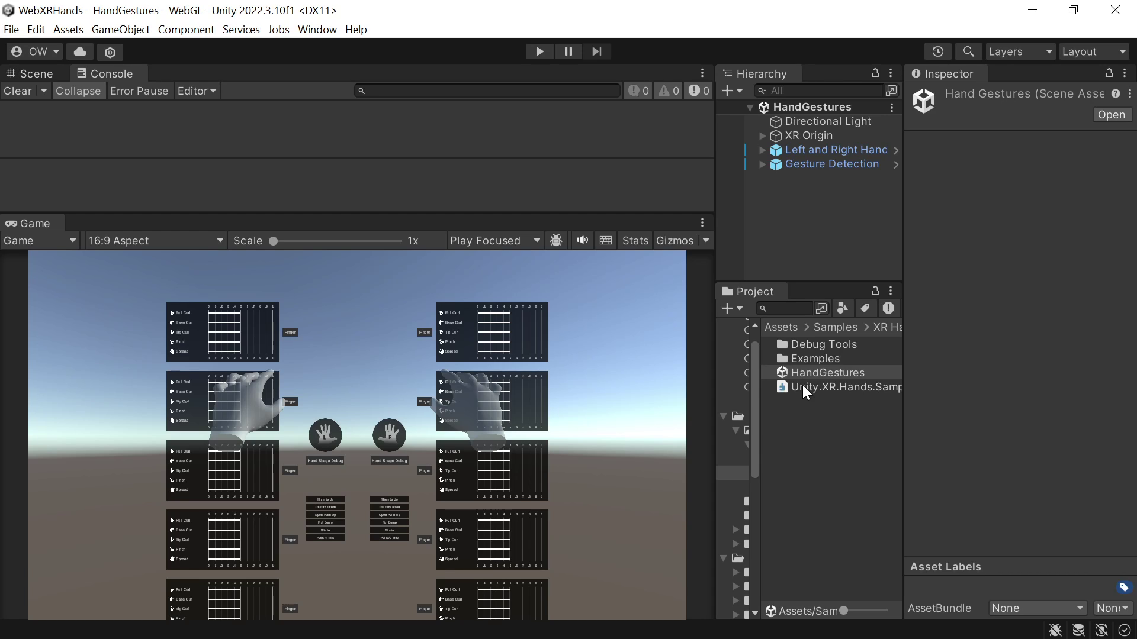
pyautogui.click(314, 31)
pyautogui.click(438, 202)
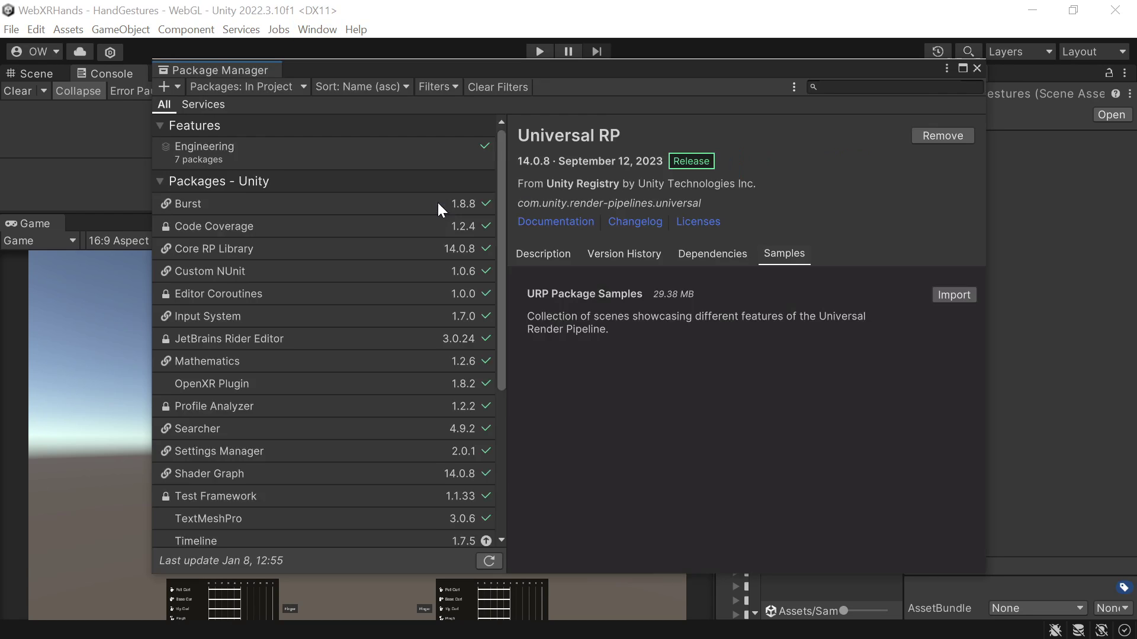
pyautogui.scroll(-5, 323, 464)
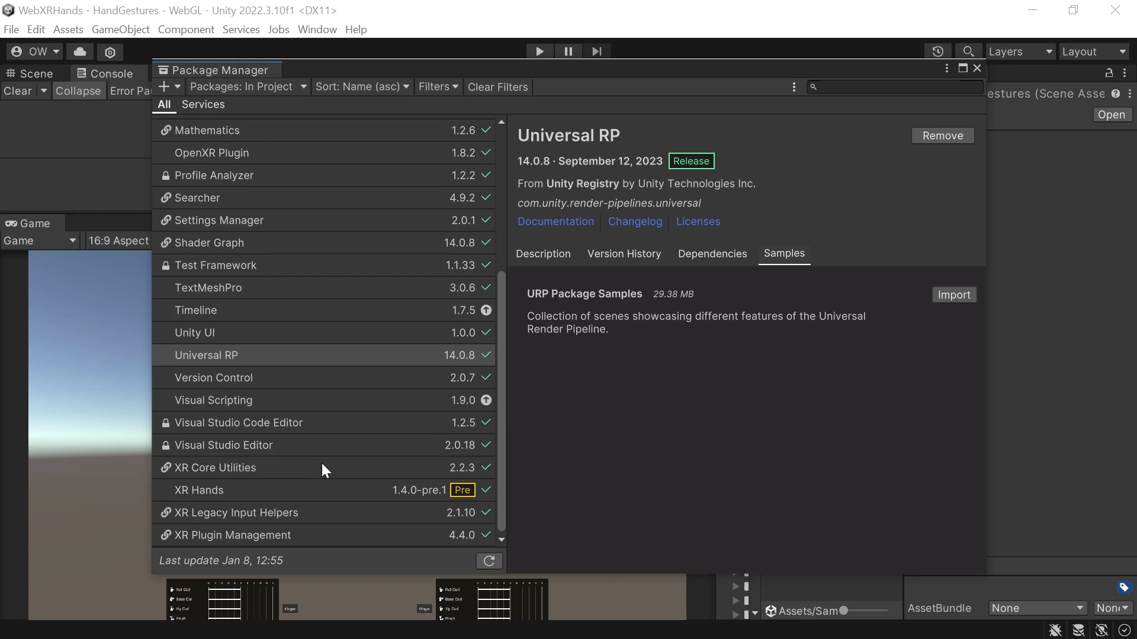
pyautogui.click(308, 492)
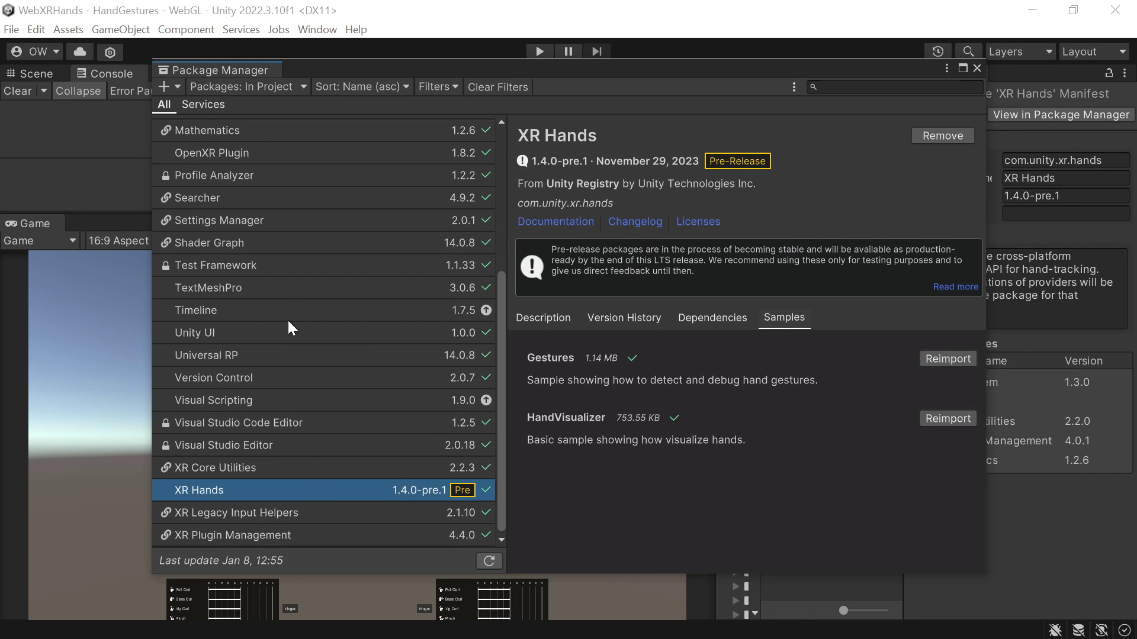
pyautogui.click(271, 154)
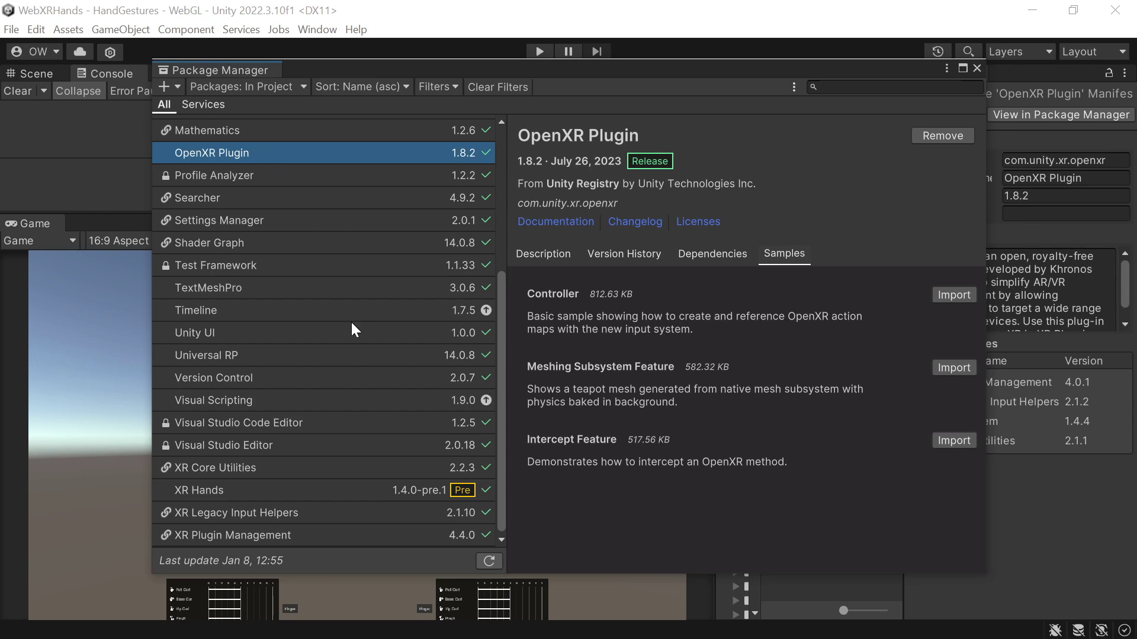
pyautogui.click(279, 490)
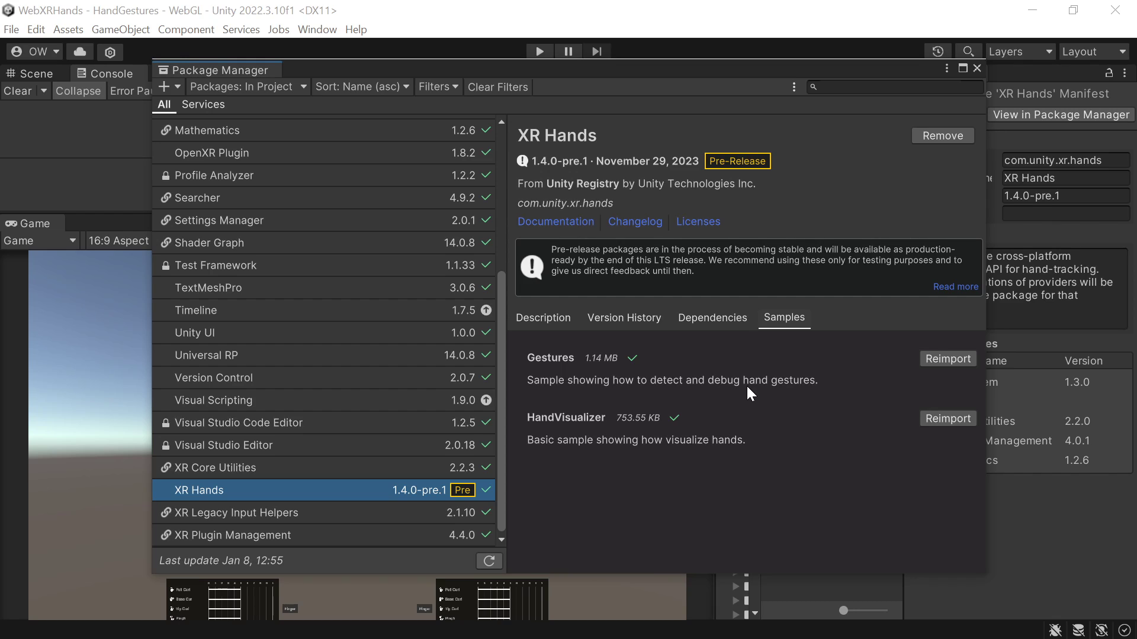
# Step: Review the OpenXR interaction profiles and feature groups for the desktop platform in the project settings
pyautogui.click(38, 29)
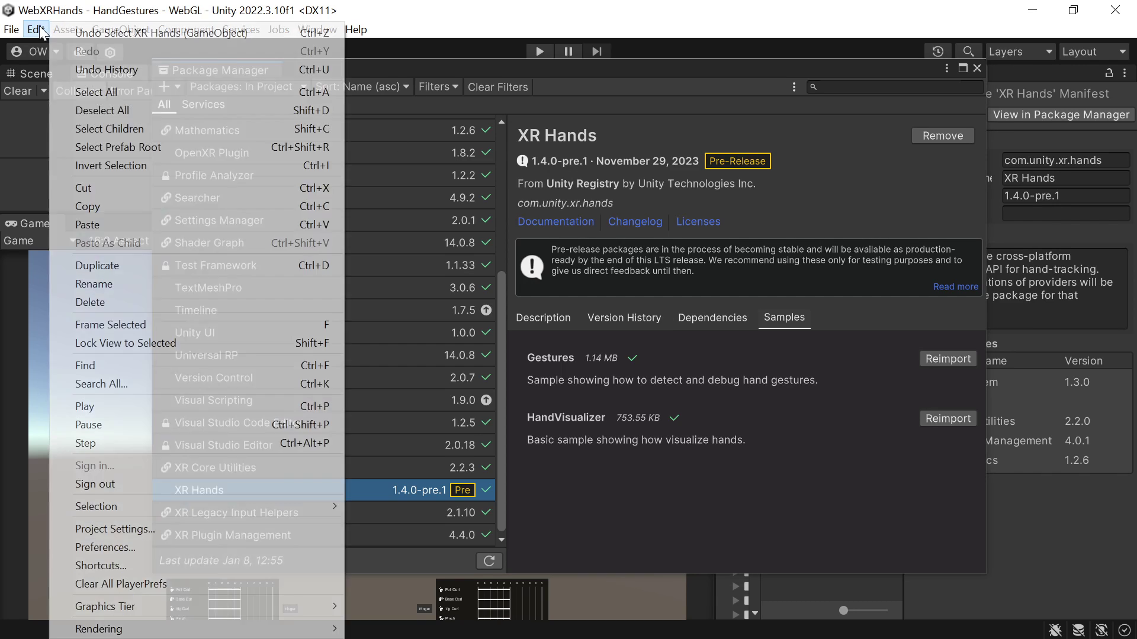
pyautogui.click(143, 528)
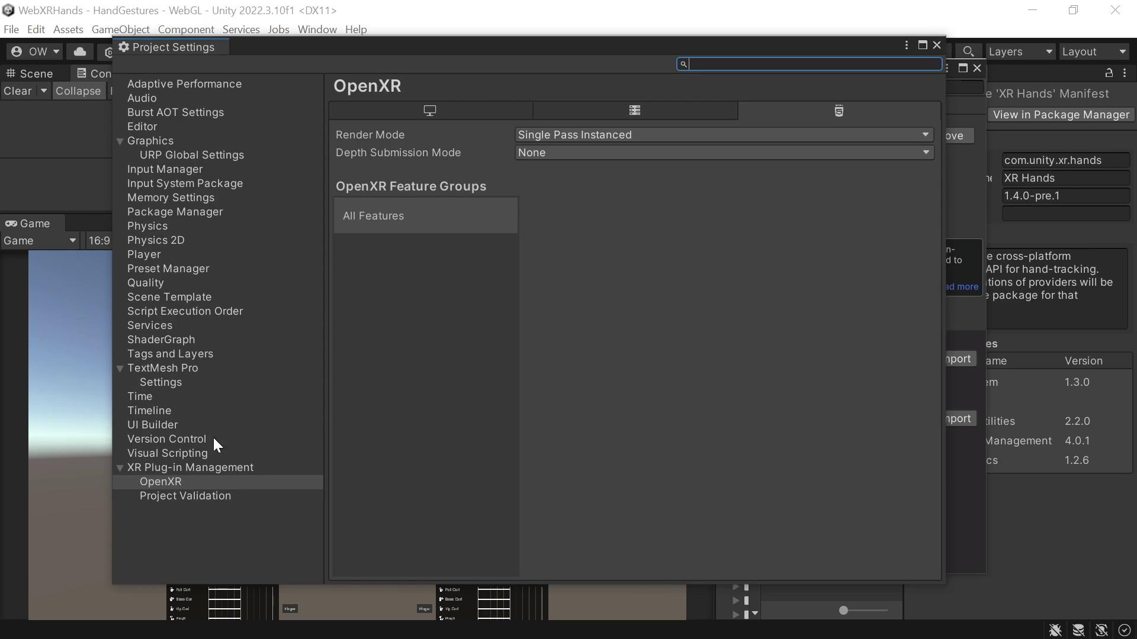
pyautogui.click(447, 114)
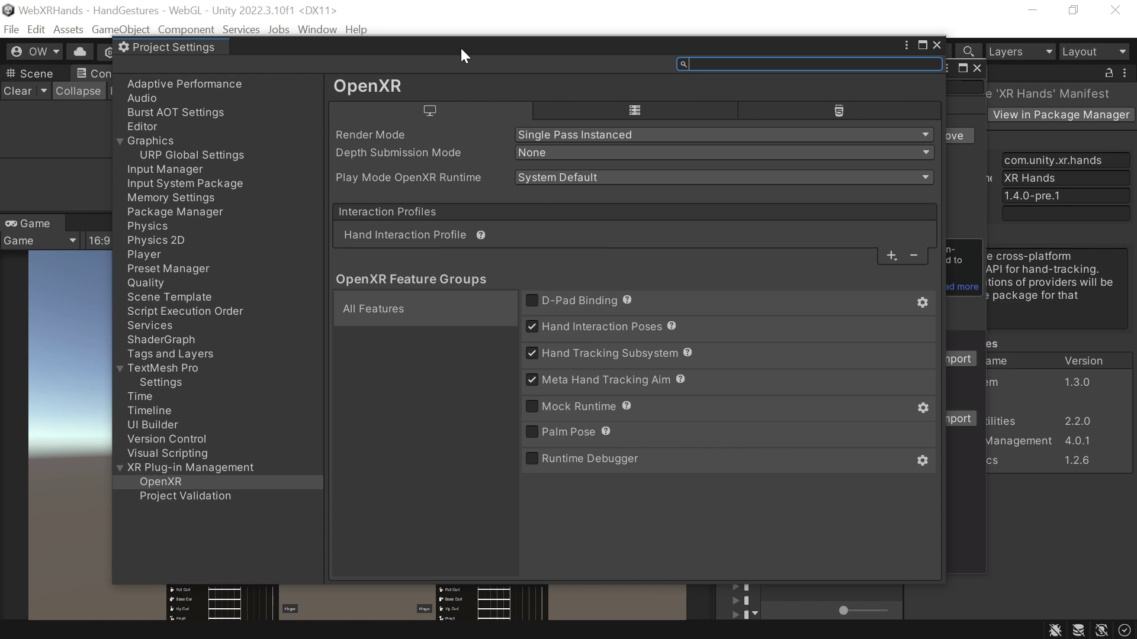
pyautogui.moveTo(461, 46); pyautogui.dragTo(724, 47)
# Step: View the Universal RP package's details and close the project settings
pyautogui.click(241, 357)
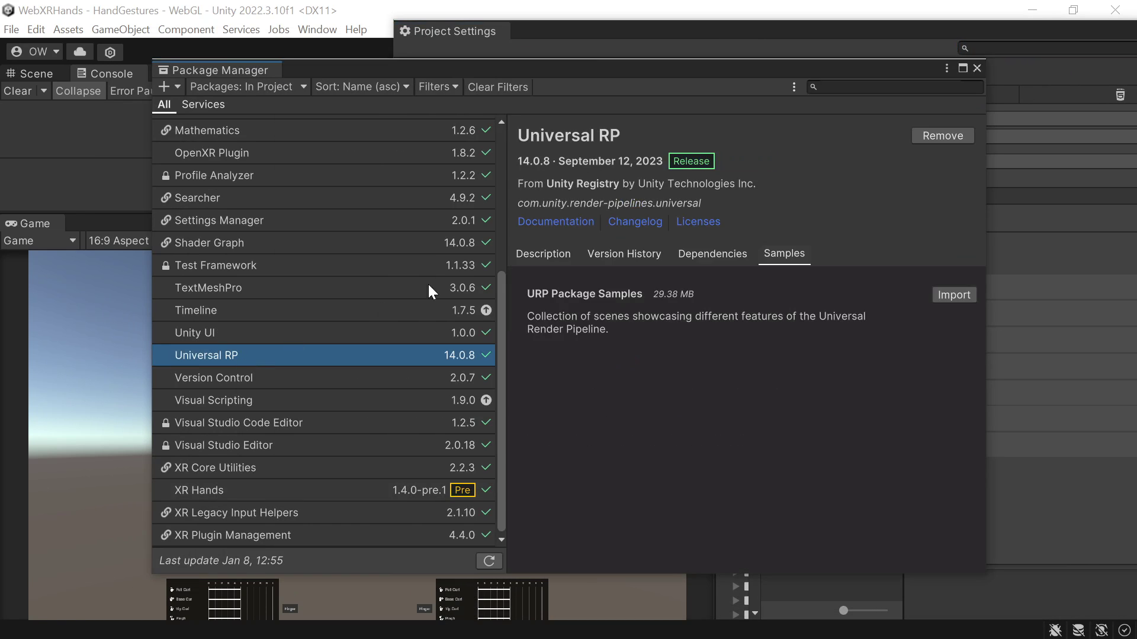
pyautogui.click(409, 27)
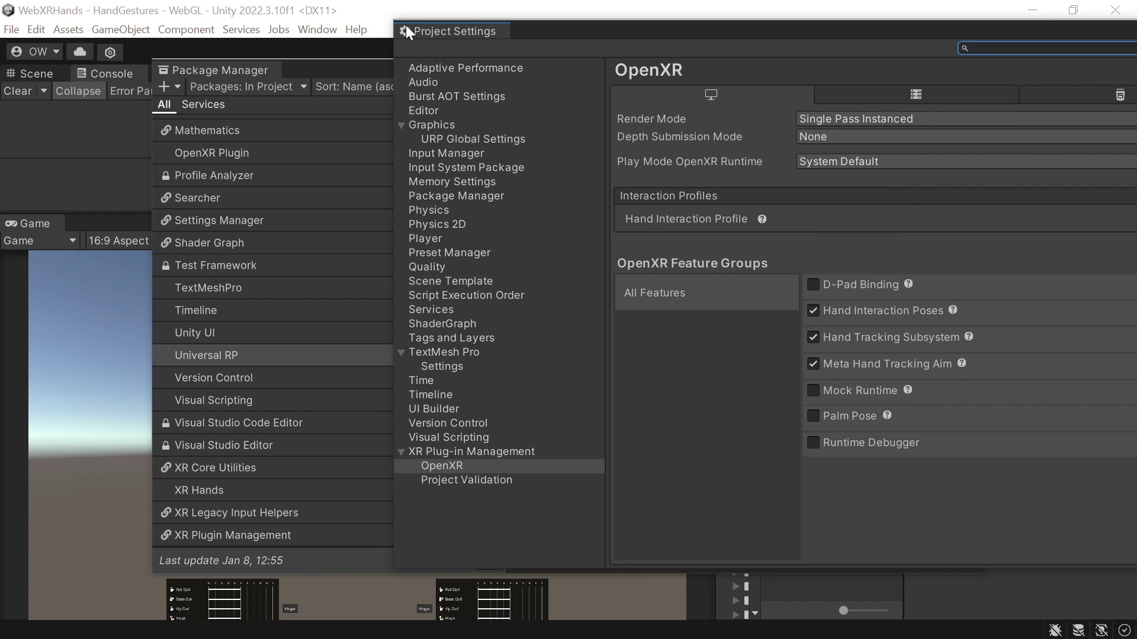
pyautogui.moveTo(642, 30); pyautogui.dragTo(808, 164)
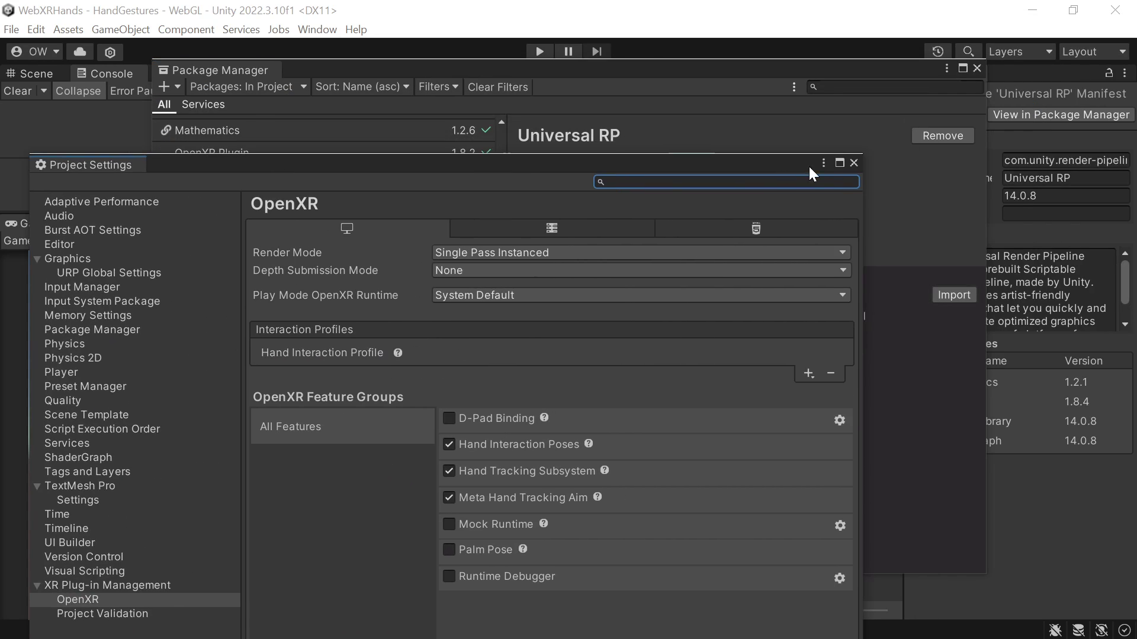
pyautogui.click(854, 162)
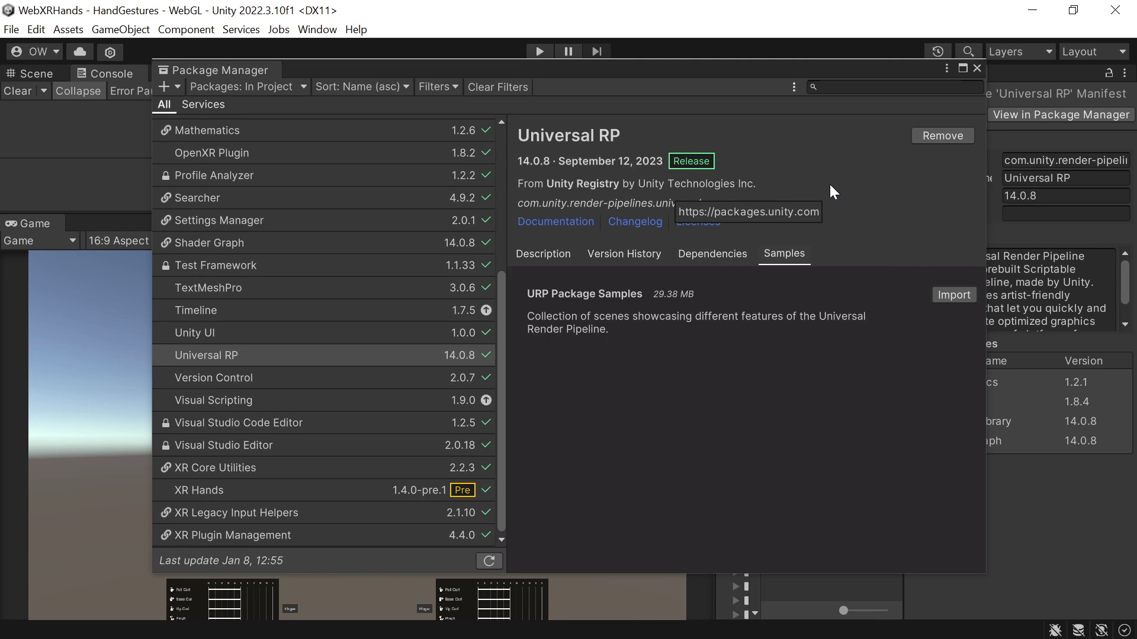
# Step: Look at the Render Pipeline Converter's Built-in to URP options, then close the converter and the Package Manager
pyautogui.click(317, 29)
pyautogui.moveTo(466, 282)
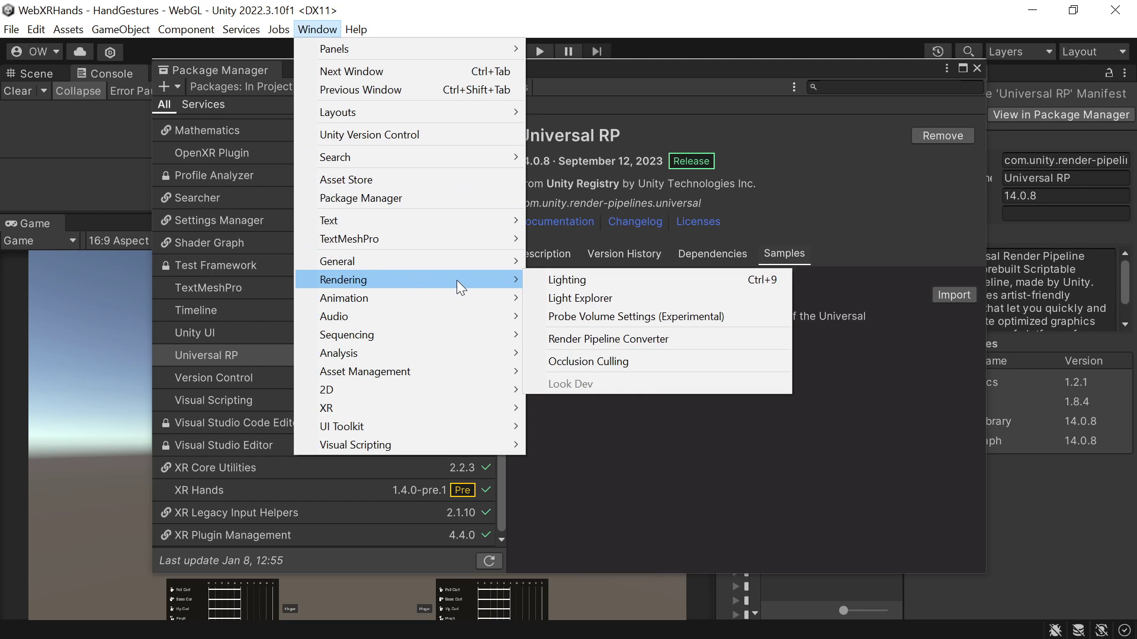
pyautogui.click(635, 338)
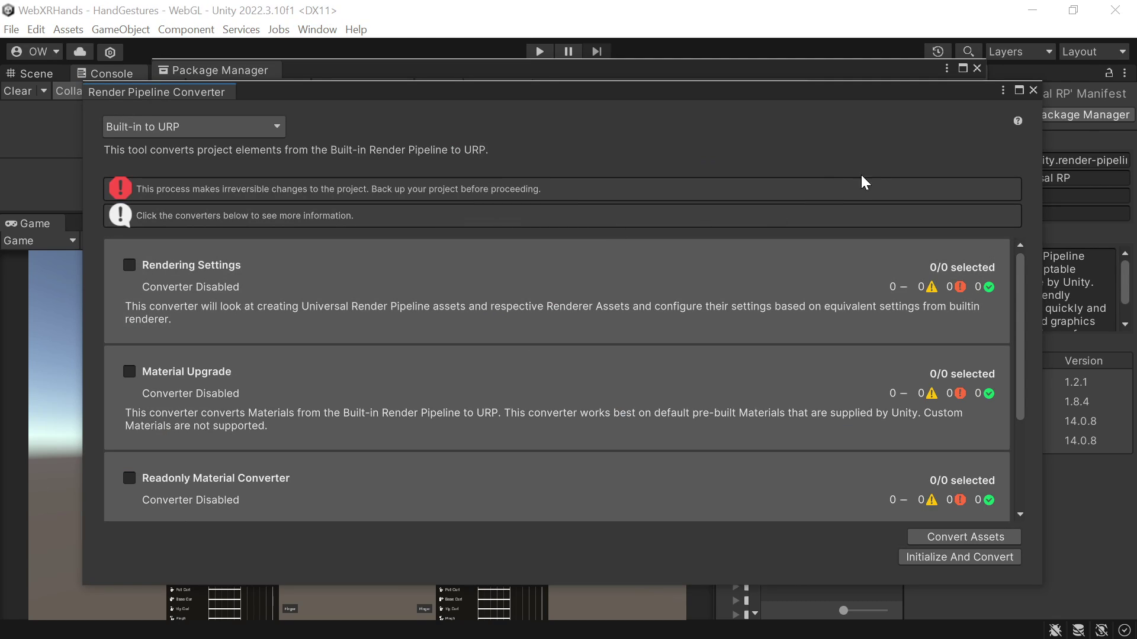
pyautogui.click(1034, 90)
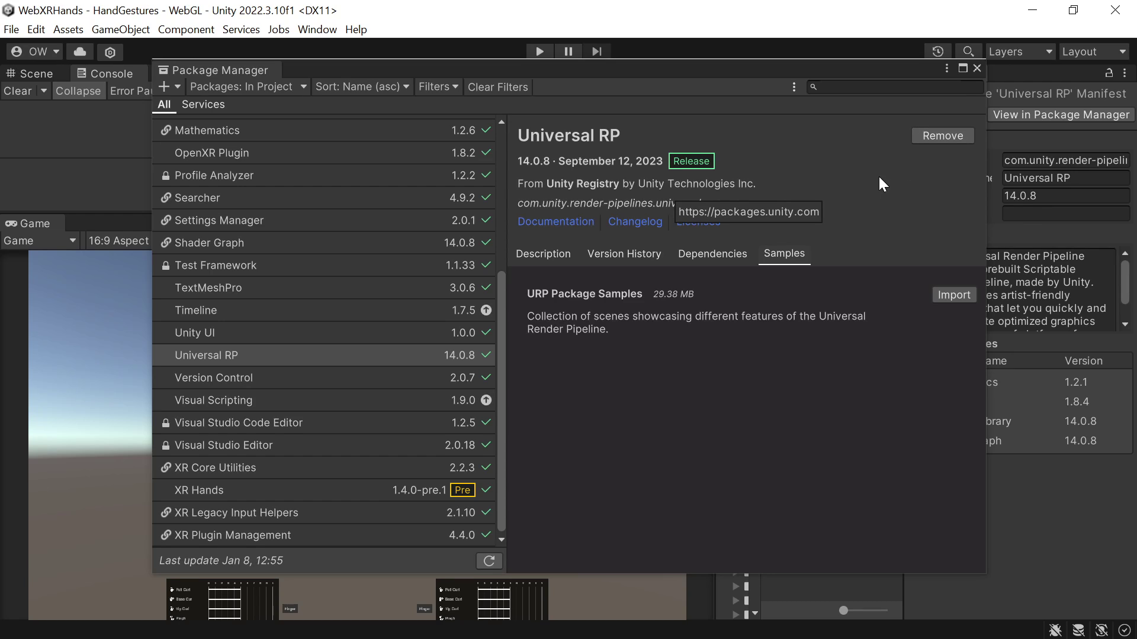
pyautogui.click(977, 68)
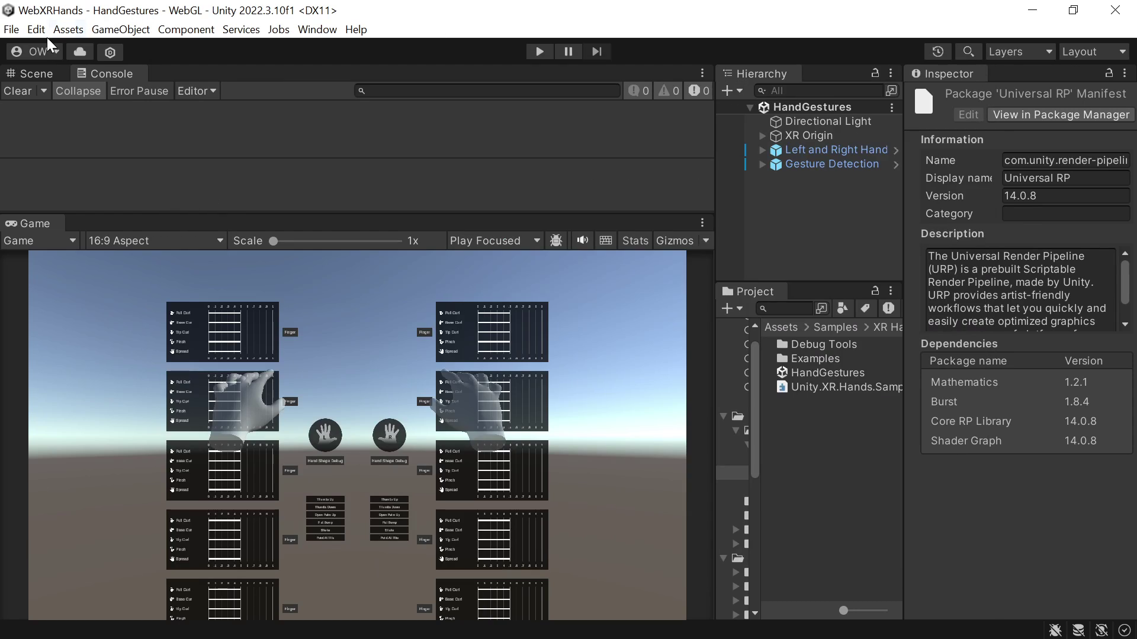
# Step: Check the scene list and WebGL platform in the build settings, then close them
pyautogui.click(20, 29)
pyautogui.click(87, 222)
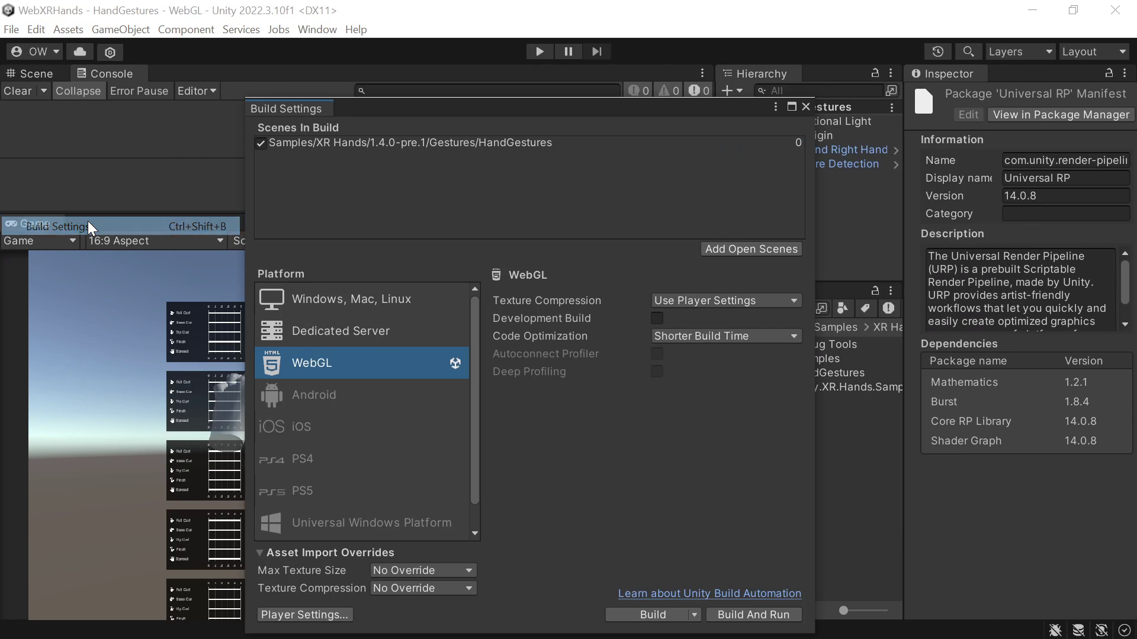
pyautogui.moveTo(586, 339)
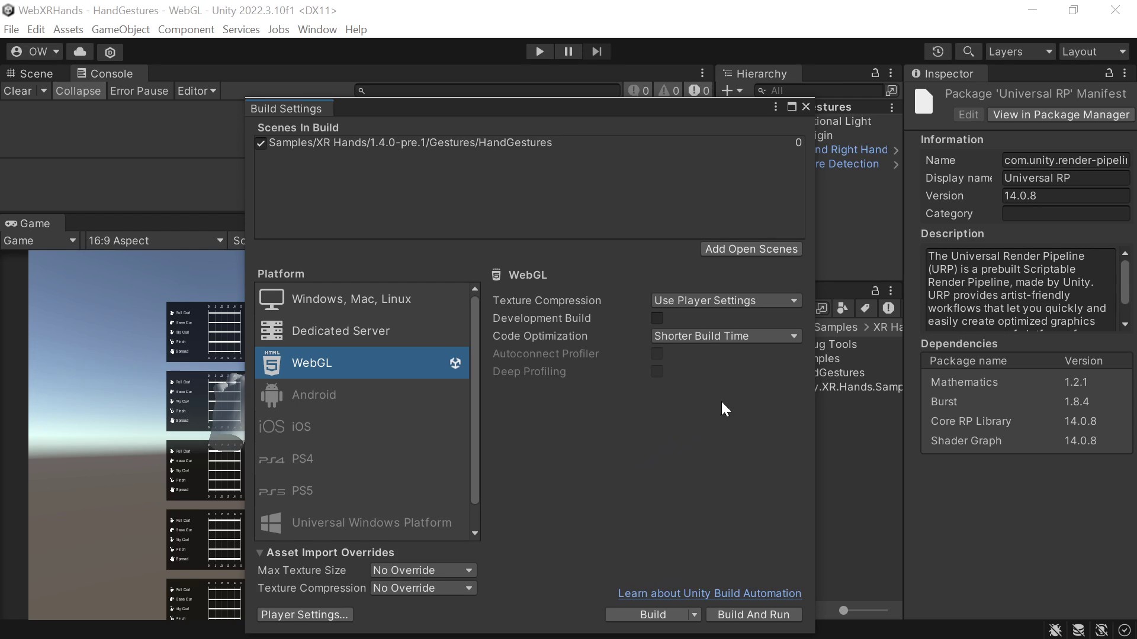
pyautogui.click(806, 107)
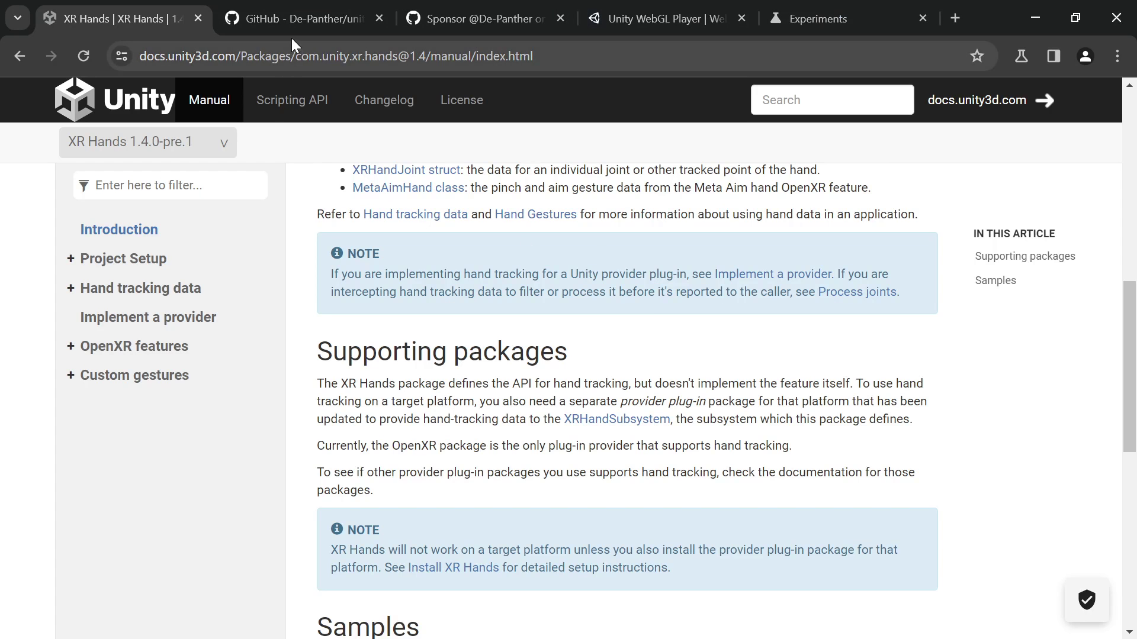
# Step: In the browser, open the WebXR Interactions README from the unity-webxr-export repository and find the OpenUPM scoped registry details
pyautogui.click(293, 23)
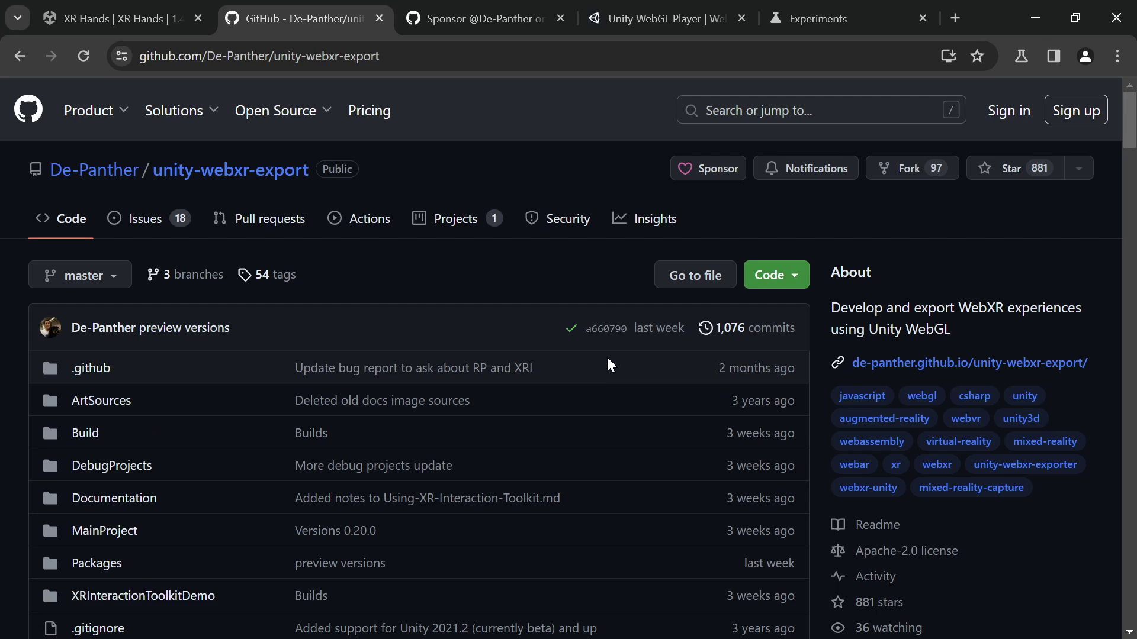
pyautogui.scroll(-1, 581, 373)
pyautogui.scroll(-20, 579, 382)
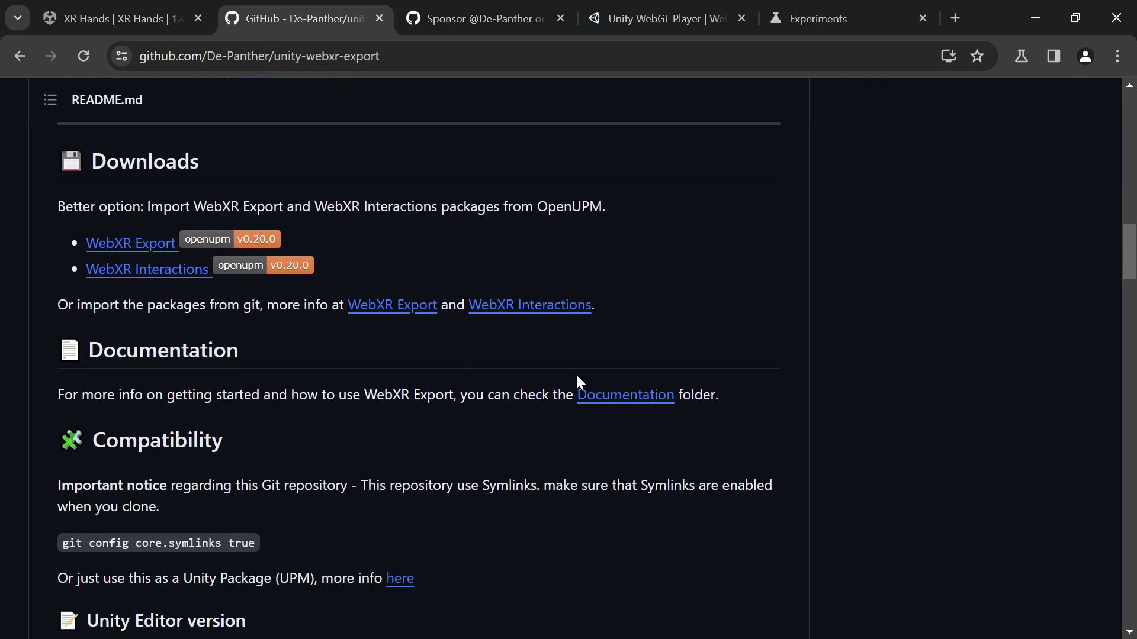
pyautogui.click(560, 306)
pyautogui.scroll(-6, 560, 318)
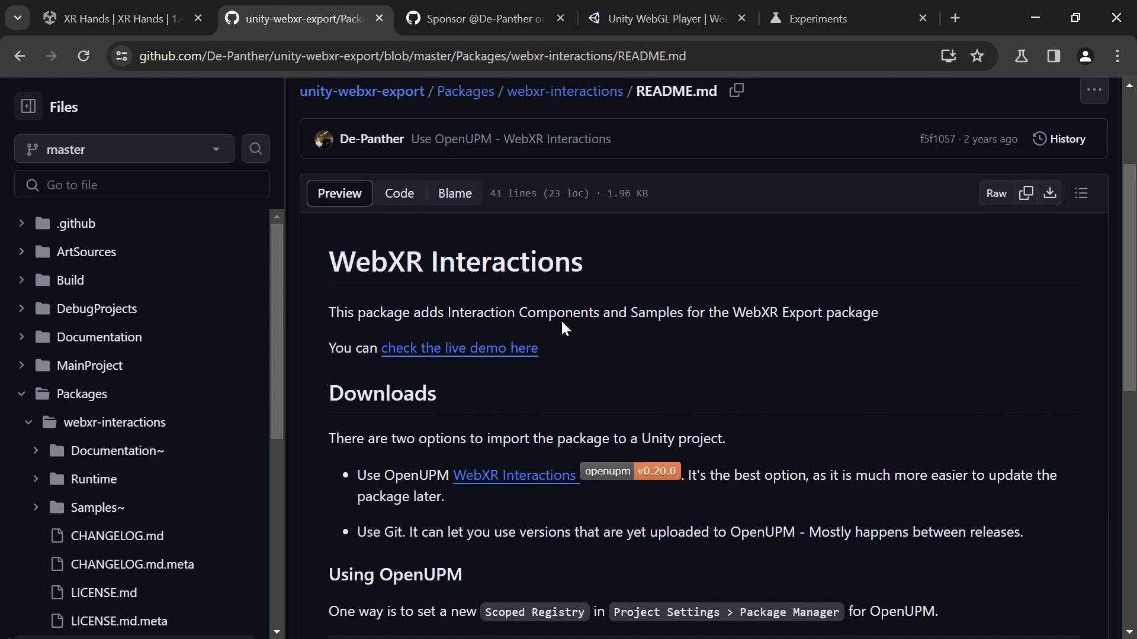
pyautogui.scroll(-2, 563, 361)
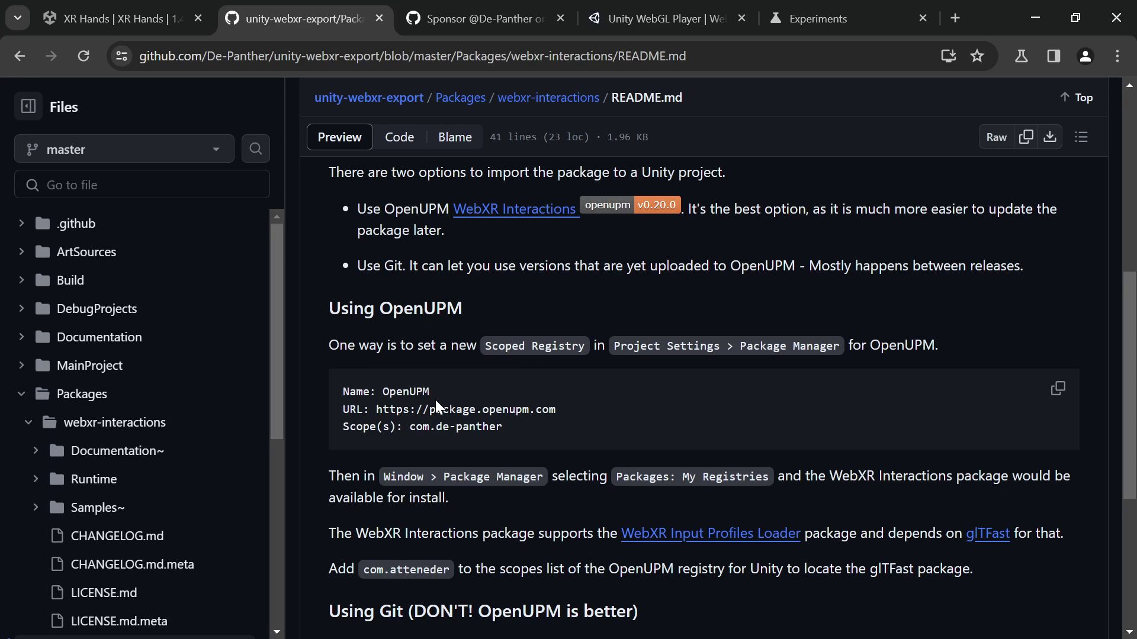
# Step: Copy the registry name from the README and name the new scoped registry OpenUPM in Unity's Package Manager project settings
pyautogui.moveTo(431, 392); pyautogui.dragTo(383, 391)
pyautogui.rightClick(398, 387)
pyautogui.click(473, 164)
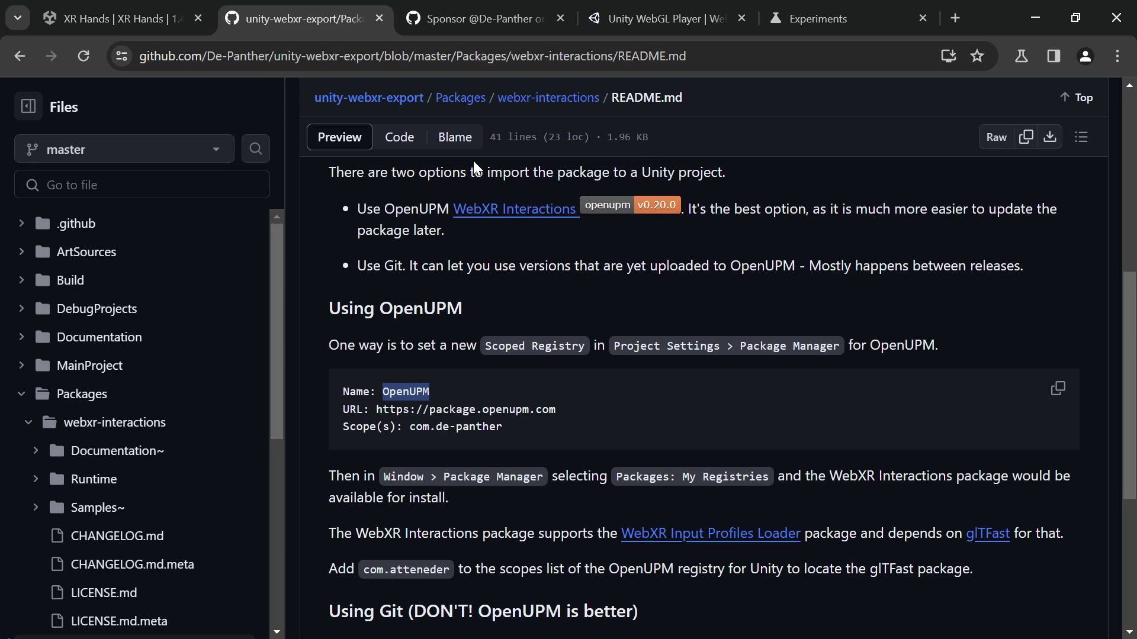
pyautogui.hotkey('alt', 'Tab')
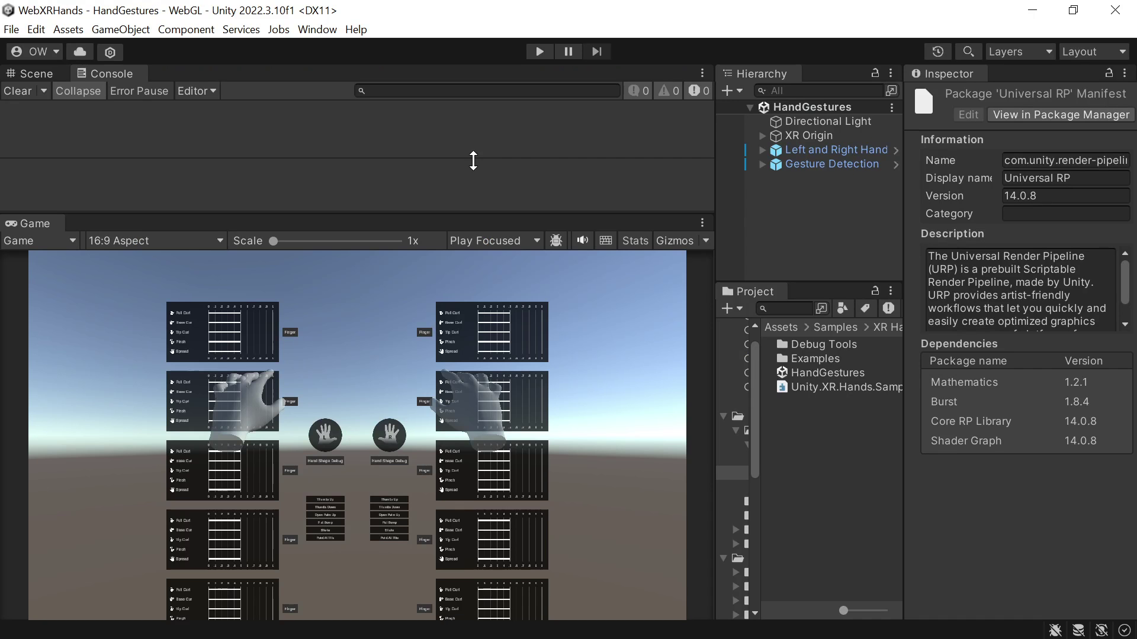
pyautogui.click(40, 29)
pyautogui.click(167, 526)
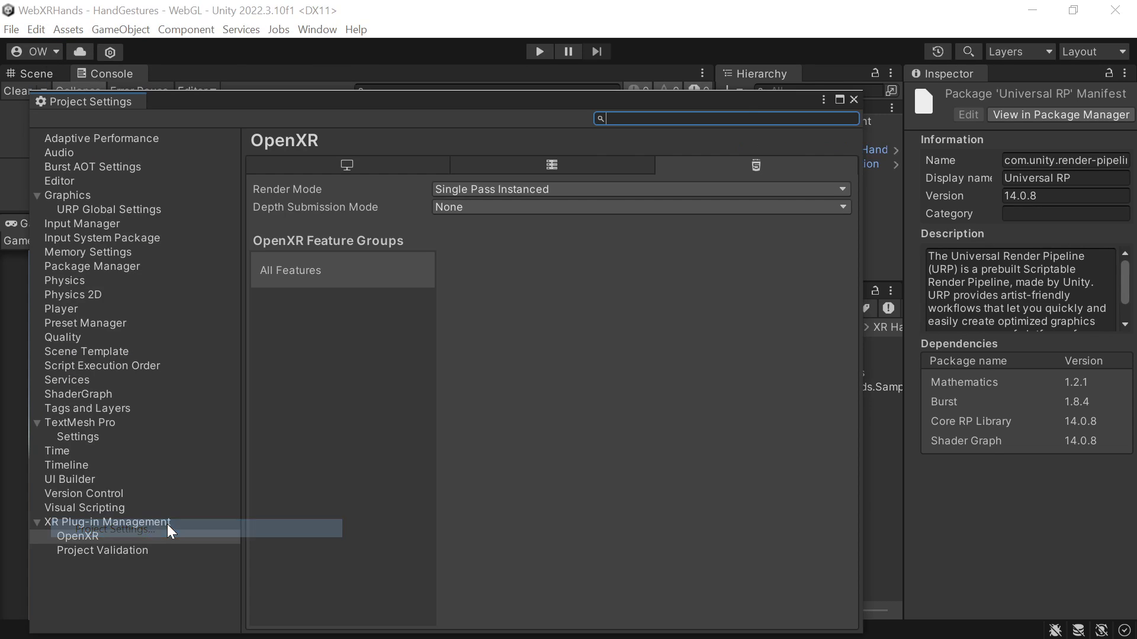
pyautogui.click(134, 266)
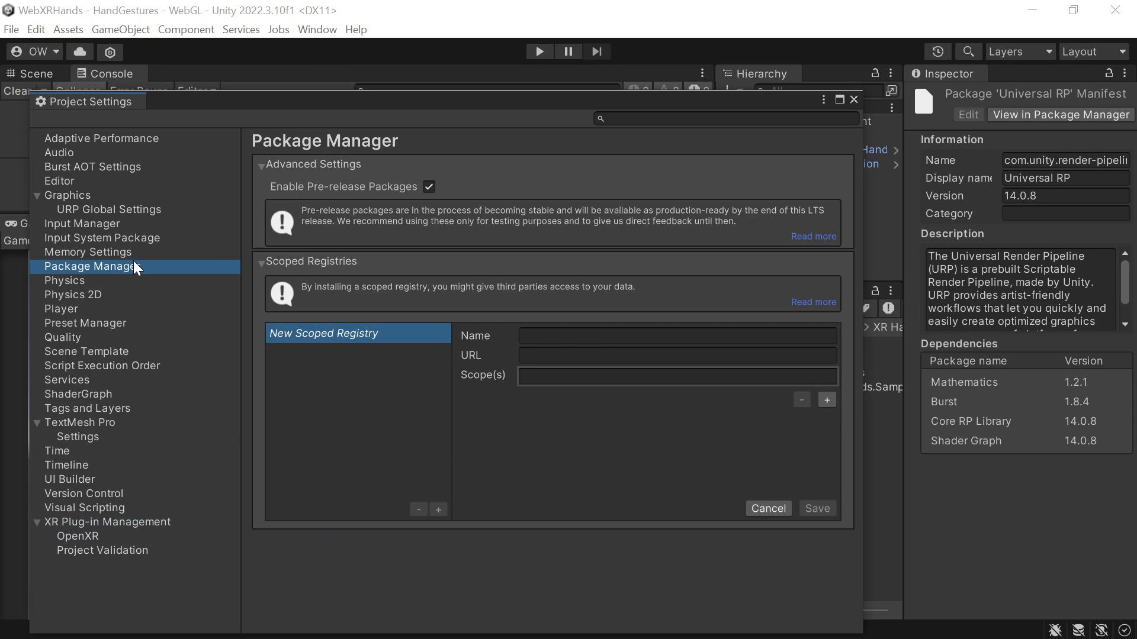
pyautogui.click(593, 336)
pyautogui.write('OpenUPM')
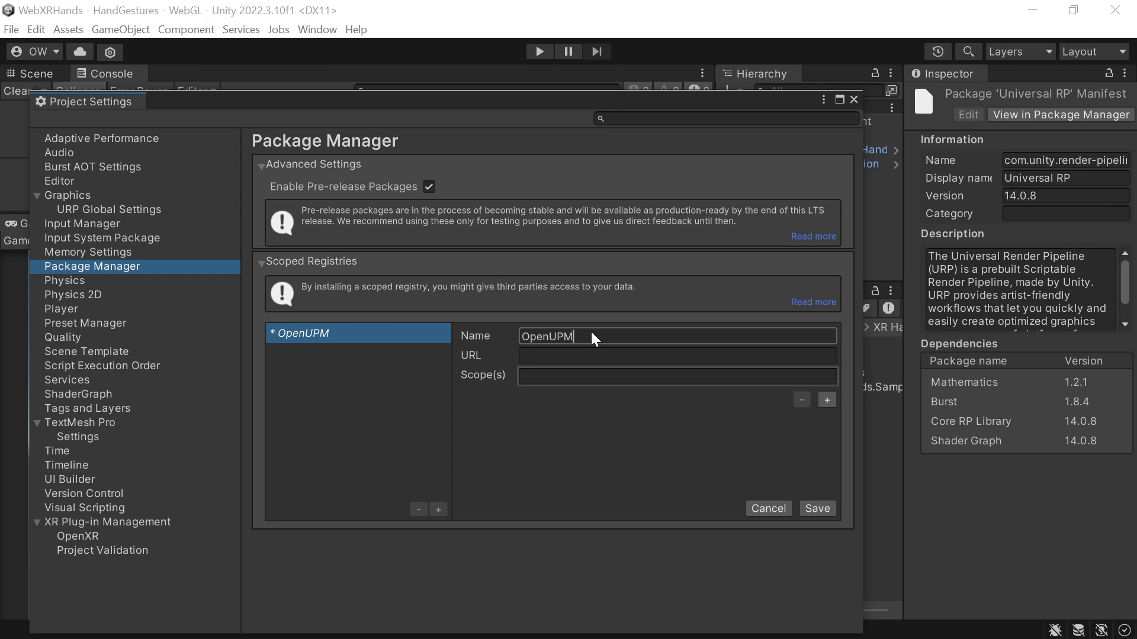
pyautogui.hotkey('alt', 'Tab')
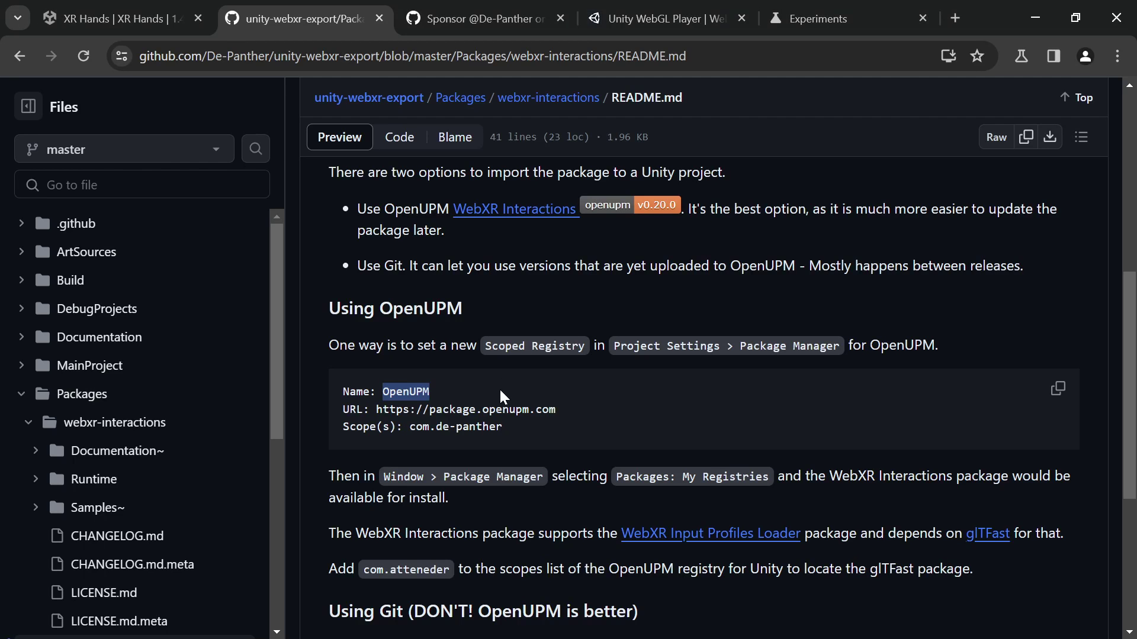
pyautogui.moveTo(558, 409); pyautogui.dragTo(375, 413)
pyautogui.rightClick(386, 397)
pyautogui.click(455, 189)
pyautogui.hotkey('alt', 'Tab')
pyautogui.click(538, 356)
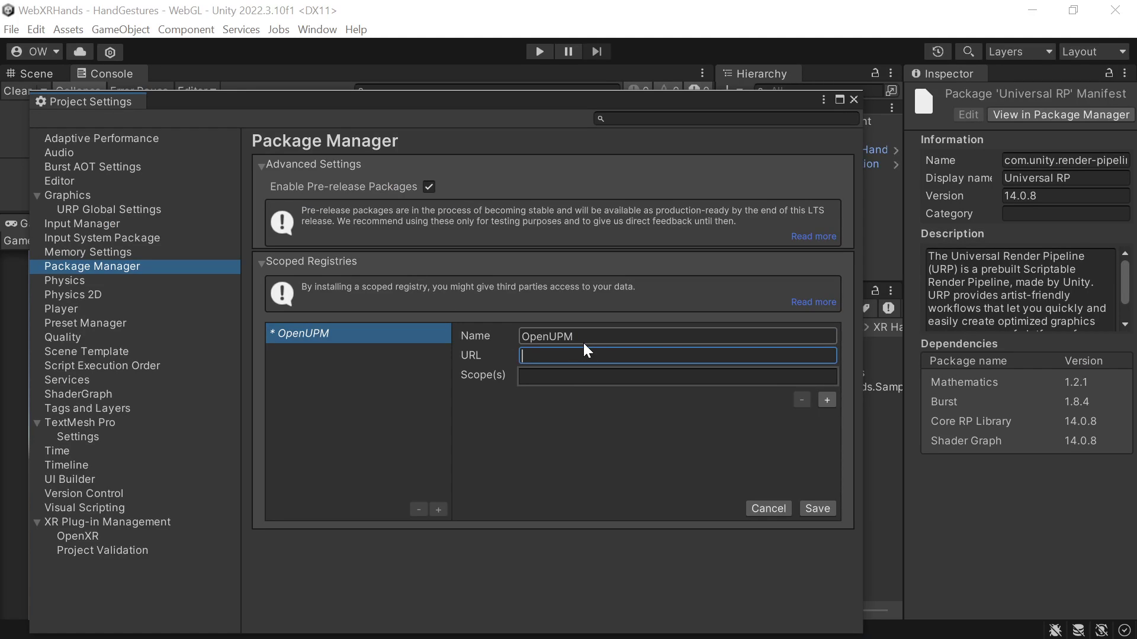
pyautogui.hotkey('ctrl', 'v')
# Step: Copy the scope from the README, set the OpenUPM registry's scope to com.de-panther in Unity, and save the registry
pyautogui.hotkey('alt', 'Tab')
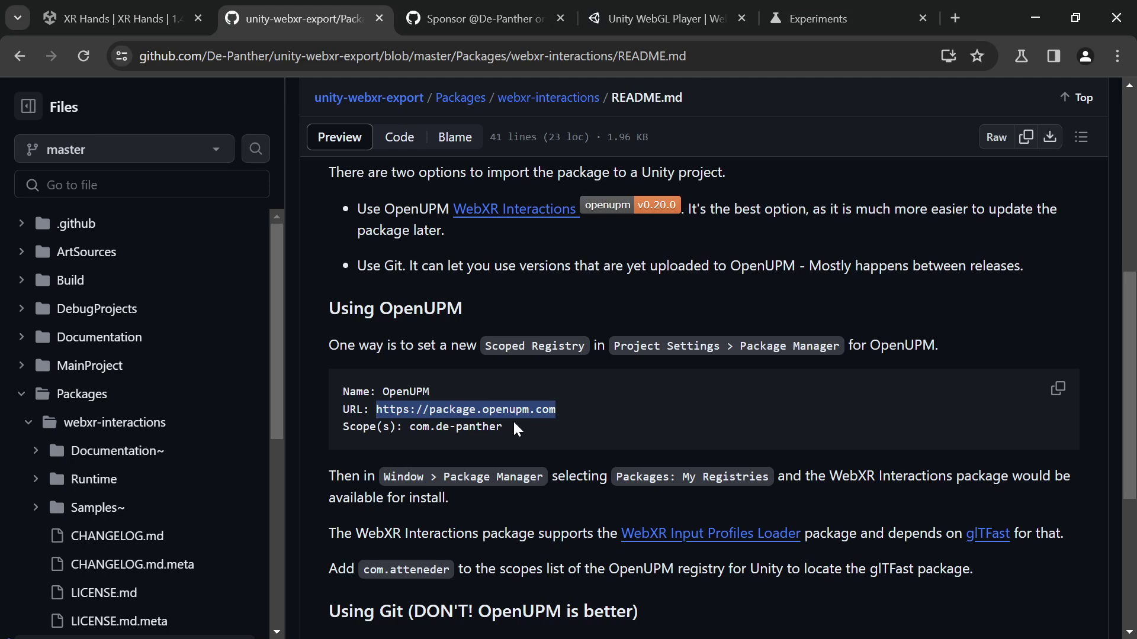
pyautogui.moveTo(516, 428); pyautogui.dragTo(412, 422)
pyautogui.rightClick(413, 423)
pyautogui.click(438, 200)
pyautogui.hotkey('alt', 'Tab')
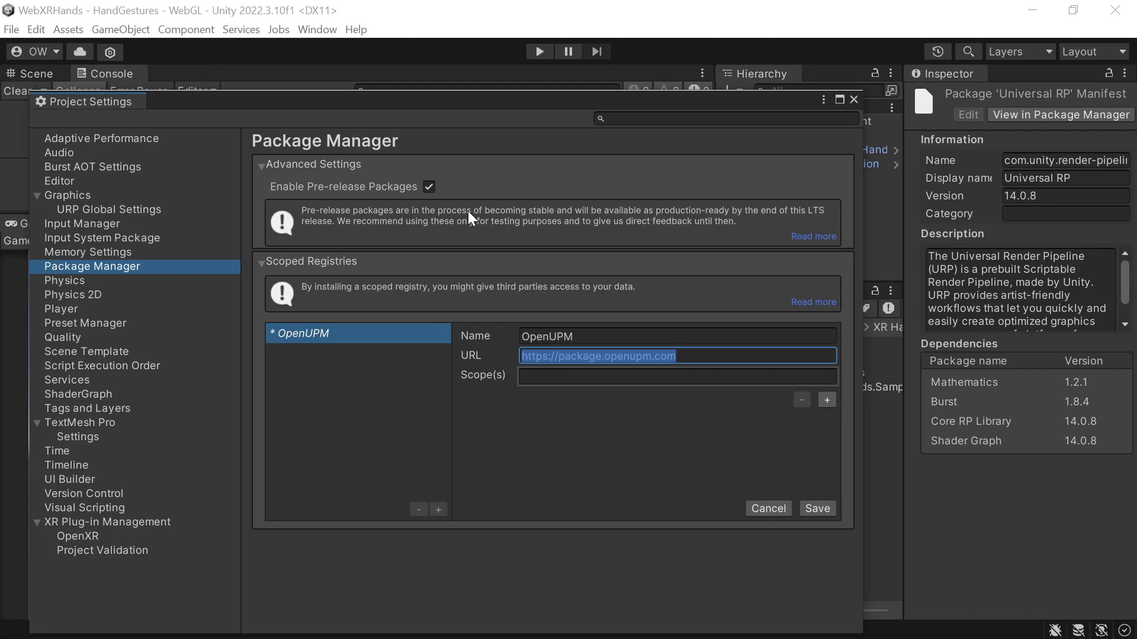
pyautogui.click(578, 381)
pyautogui.hotkey('ctrl', 'v')
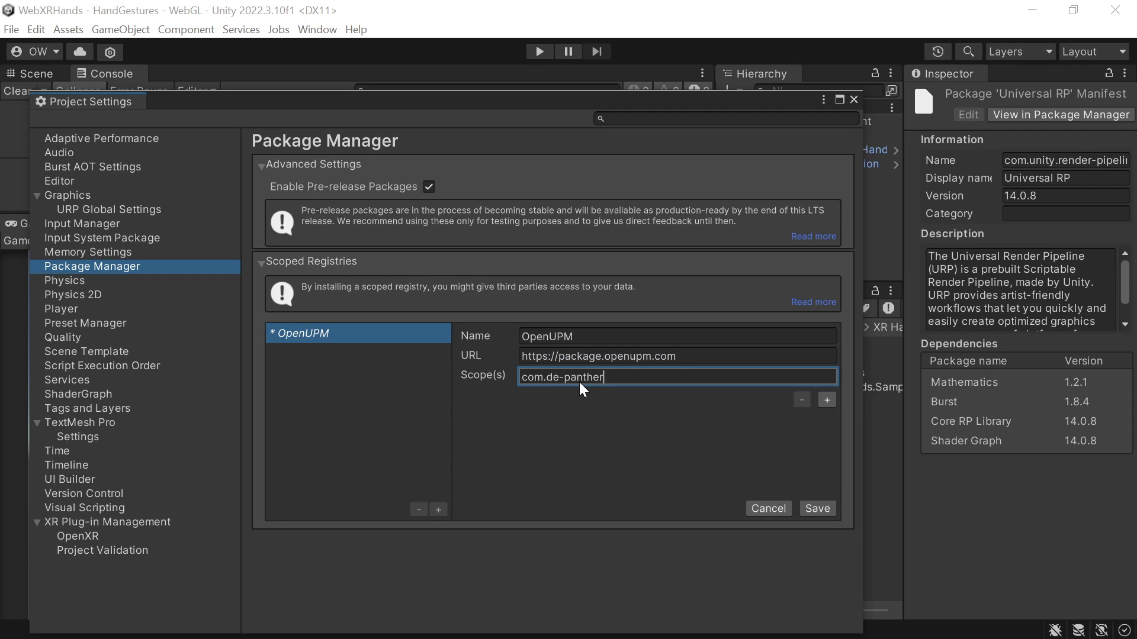
pyautogui.click(816, 511)
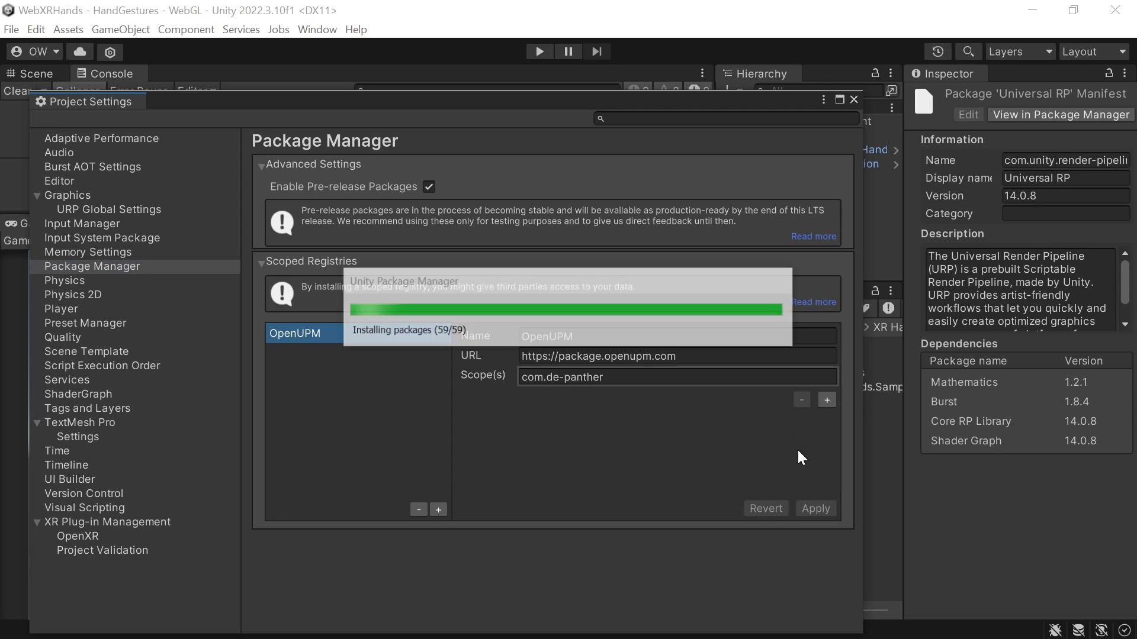
# Step: Switch to the browser and read the README's instructions on installing WebXR Interactions from My Registries and its glTFast dependency
pyautogui.hotkey('alt', 'Tab')
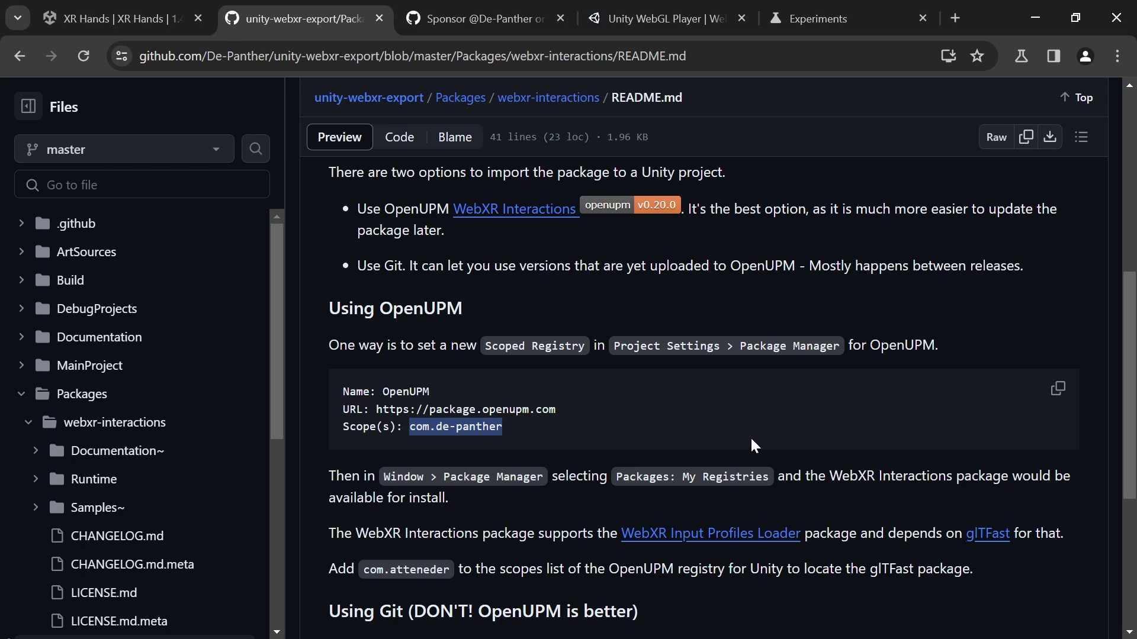
pyautogui.scroll(-3, 669, 417)
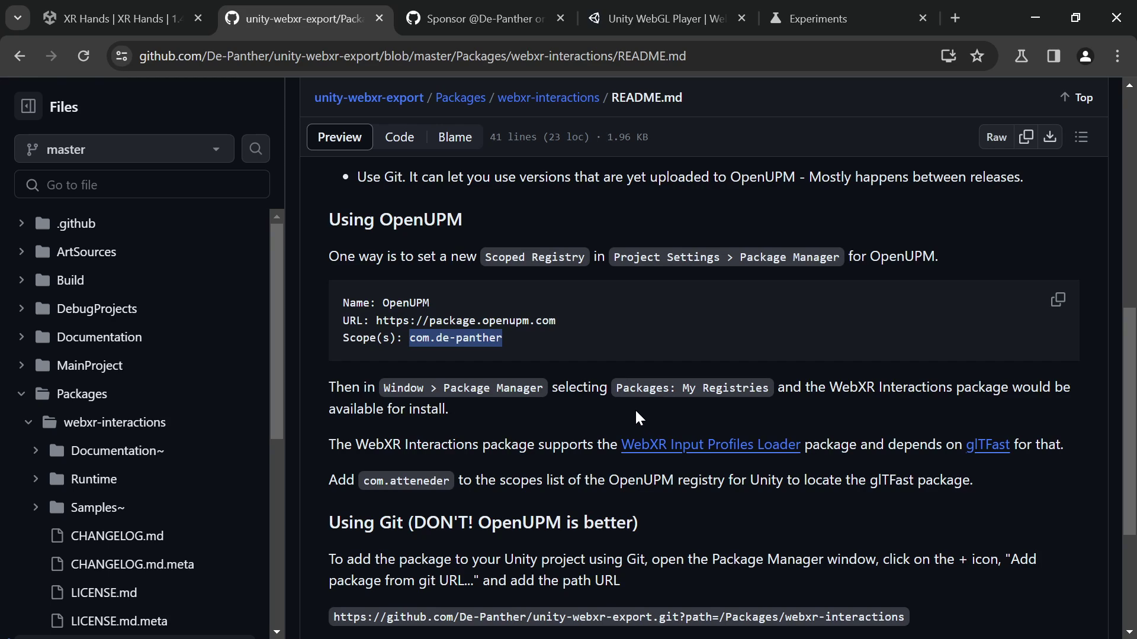
pyautogui.scroll(-1, 404, 408)
pyautogui.click(329, 388)
pyautogui.moveTo(329, 391); pyautogui.dragTo(967, 394)
pyautogui.click(474, 409)
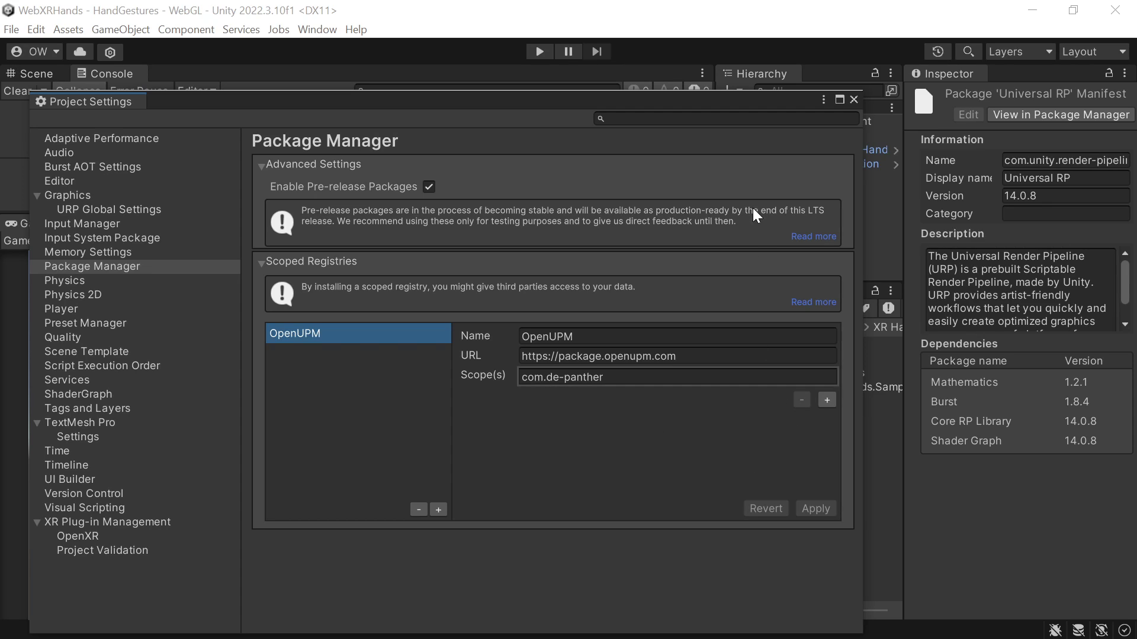
# Step: Close Unity's project settings, open the Package Manager, and list the packages from My Registries
pyautogui.click(853, 99)
pyautogui.click(320, 29)
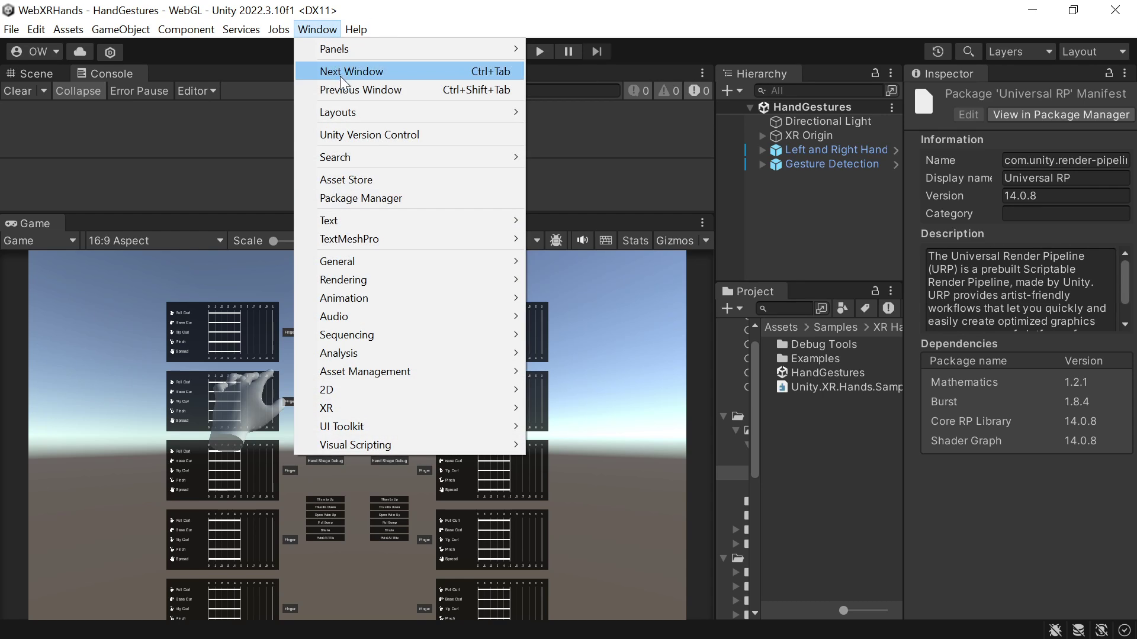
pyautogui.click(386, 196)
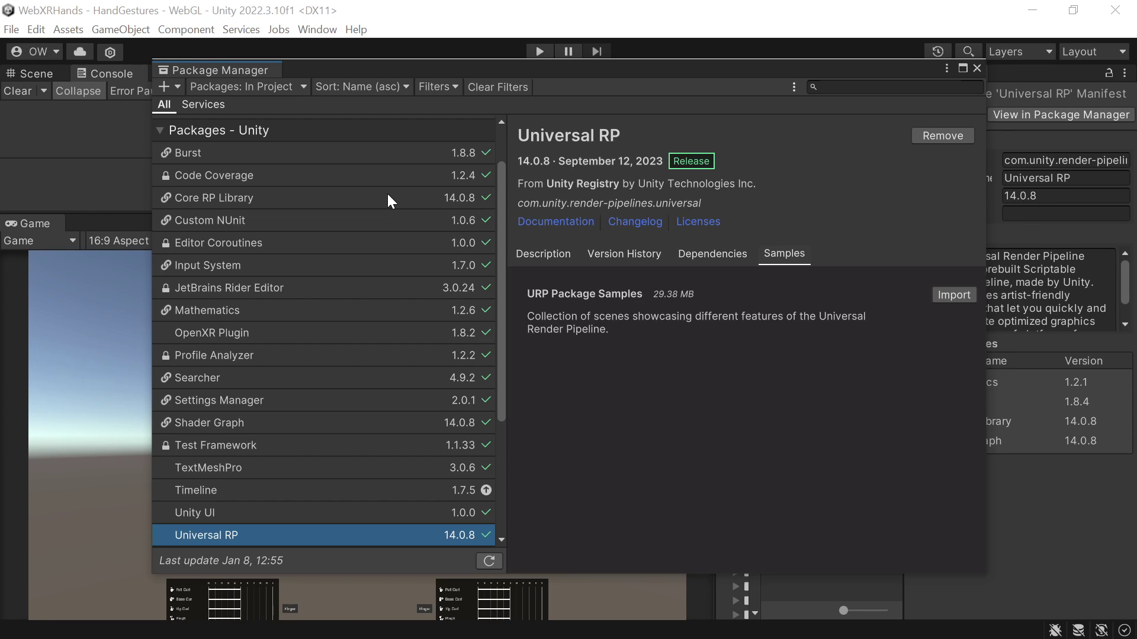
pyautogui.click(269, 84)
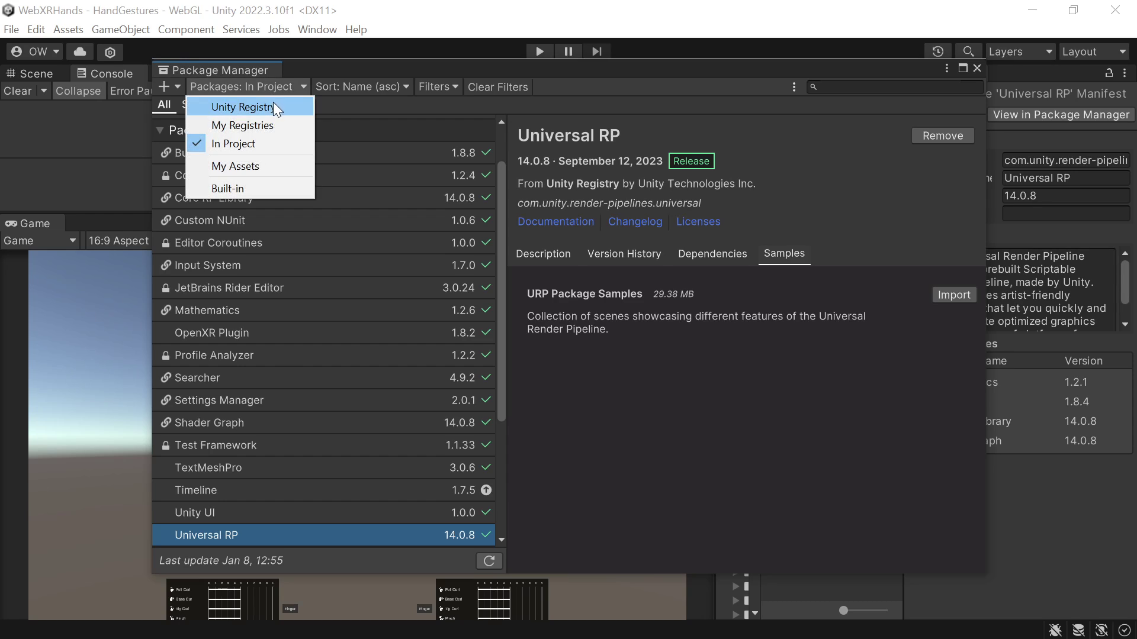
pyautogui.click(272, 104)
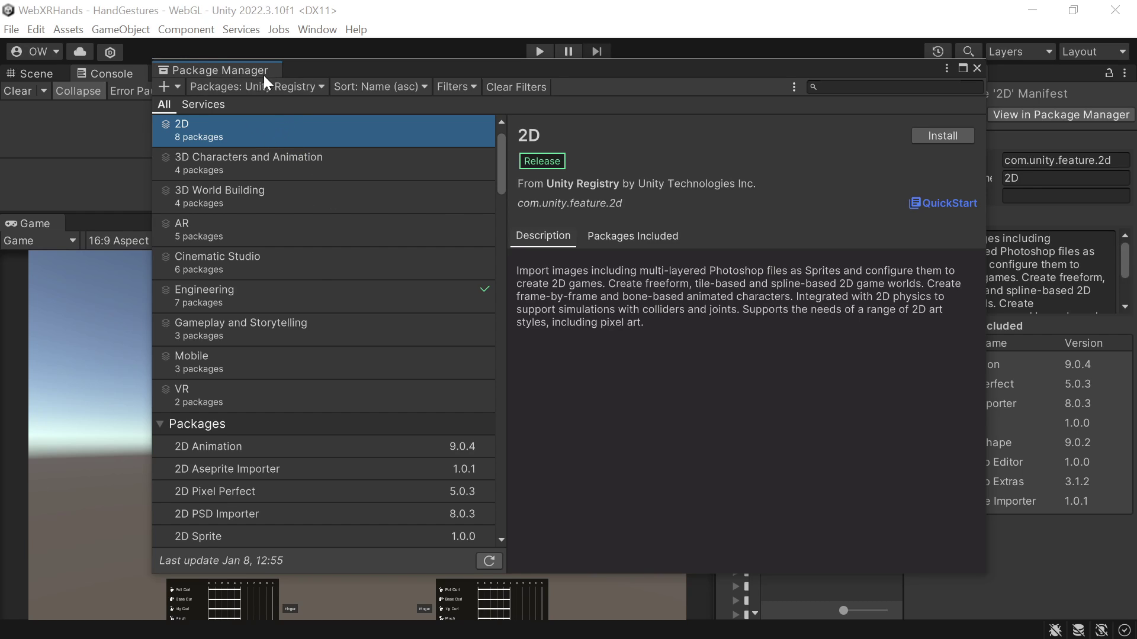
pyautogui.click(301, 88)
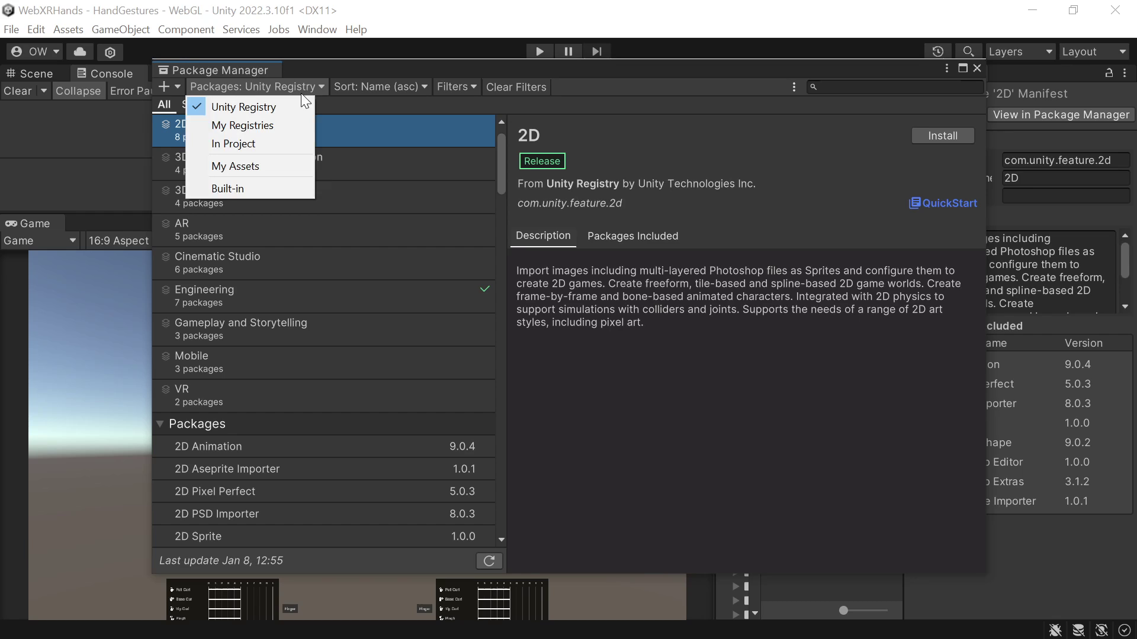
pyautogui.click(292, 126)
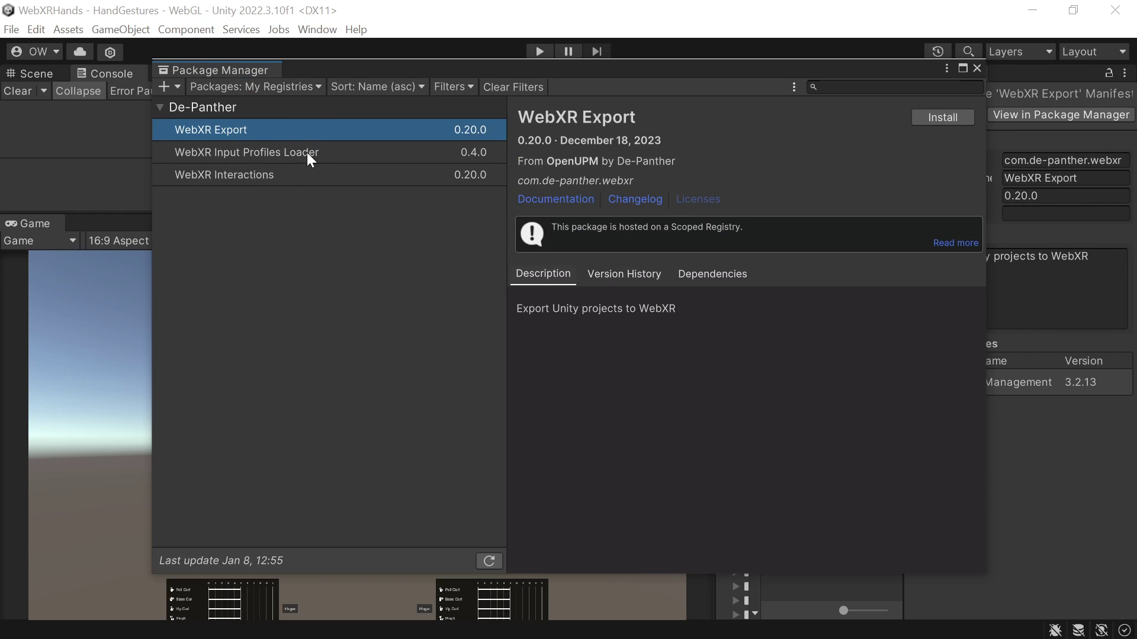
# Step: Install the WebXR Export 0.20.0 and WebXR Interactions 0.20.0 packages
pyautogui.click(315, 171)
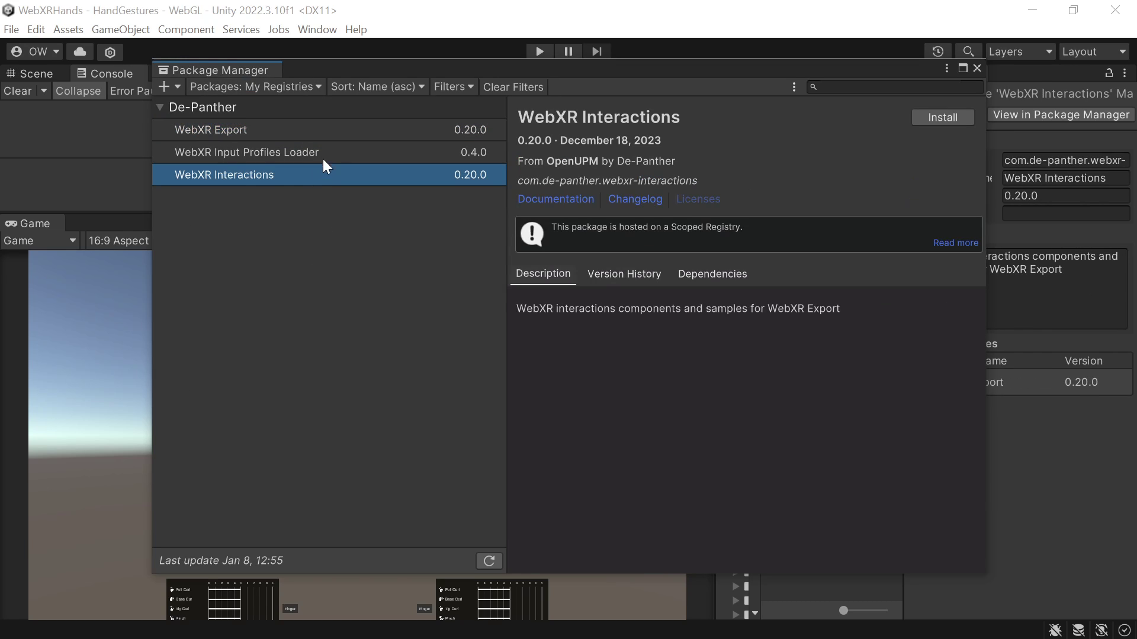
pyautogui.click(348, 134)
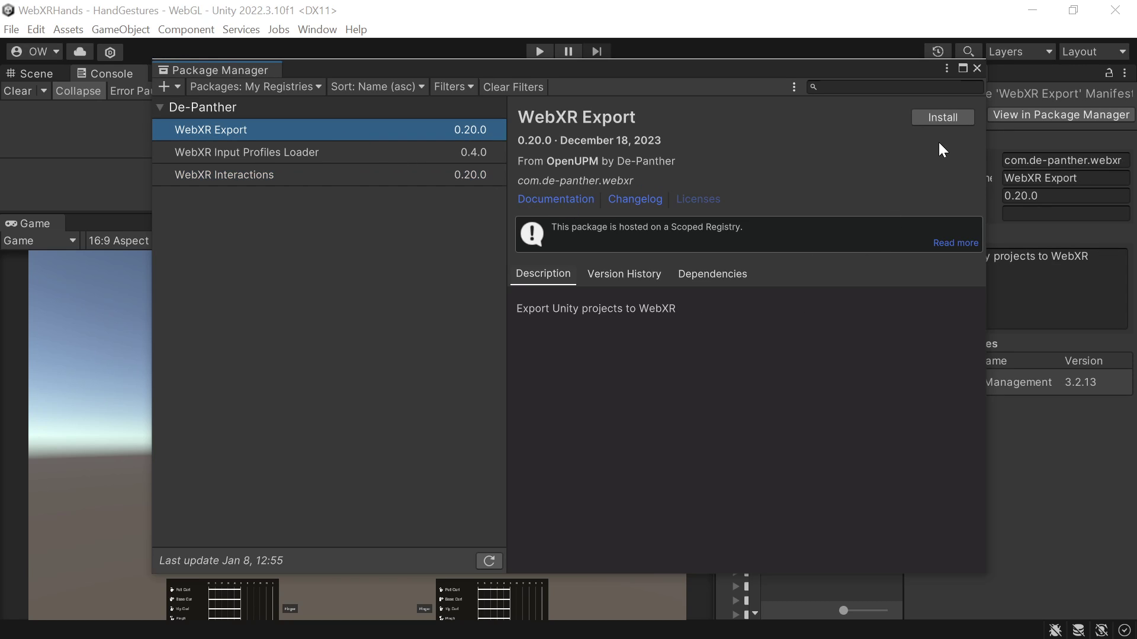
pyautogui.click(949, 121)
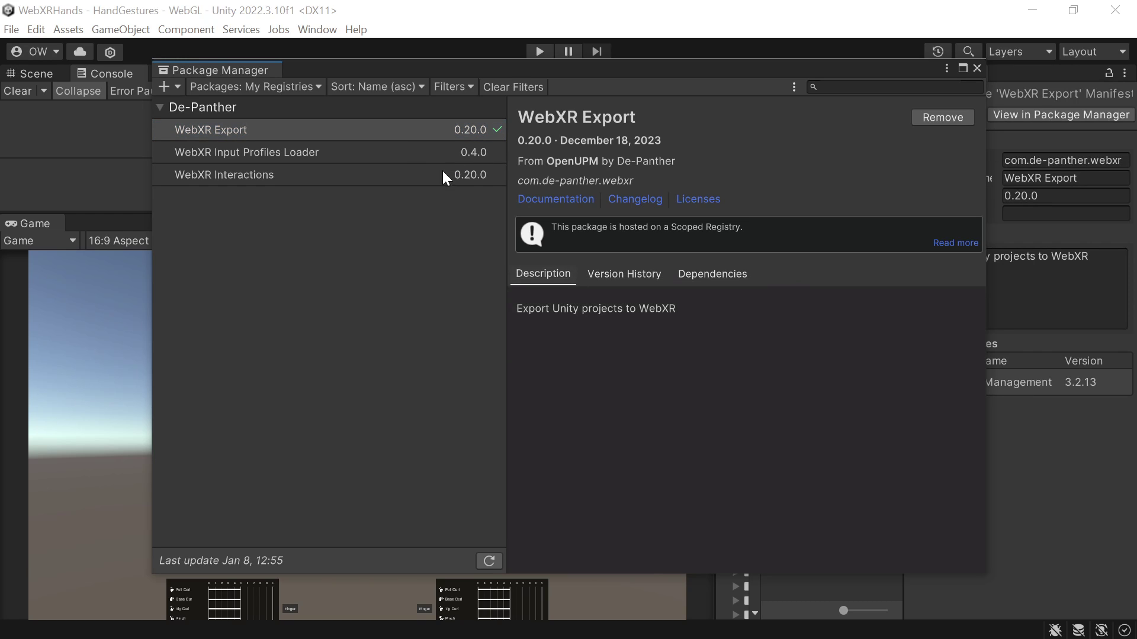
pyautogui.click(425, 175)
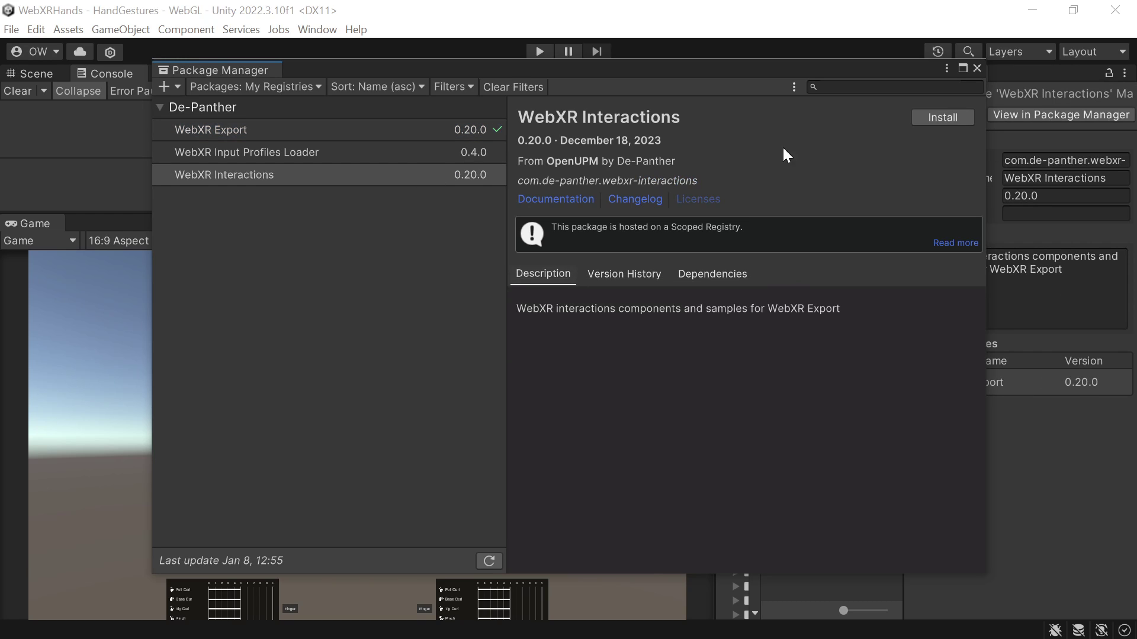
pyautogui.click(945, 119)
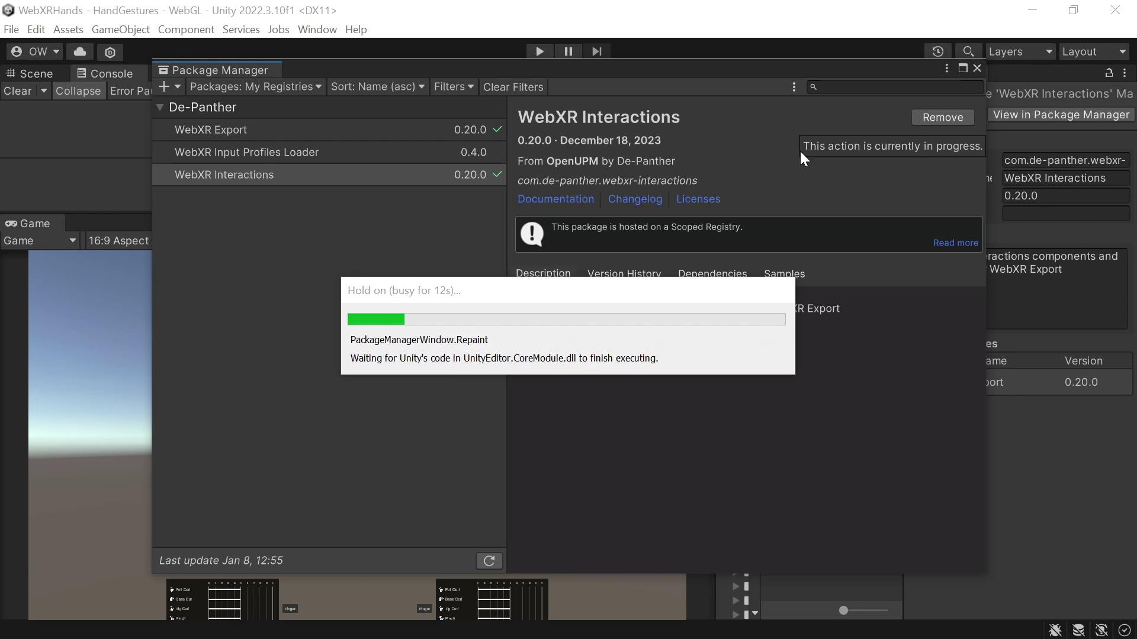
# Step: Close the Package Manager and copy the WebXR package's WebGLTemplates into the project, accepting the possible override
pyautogui.click(977, 69)
pyautogui.click(317, 30)
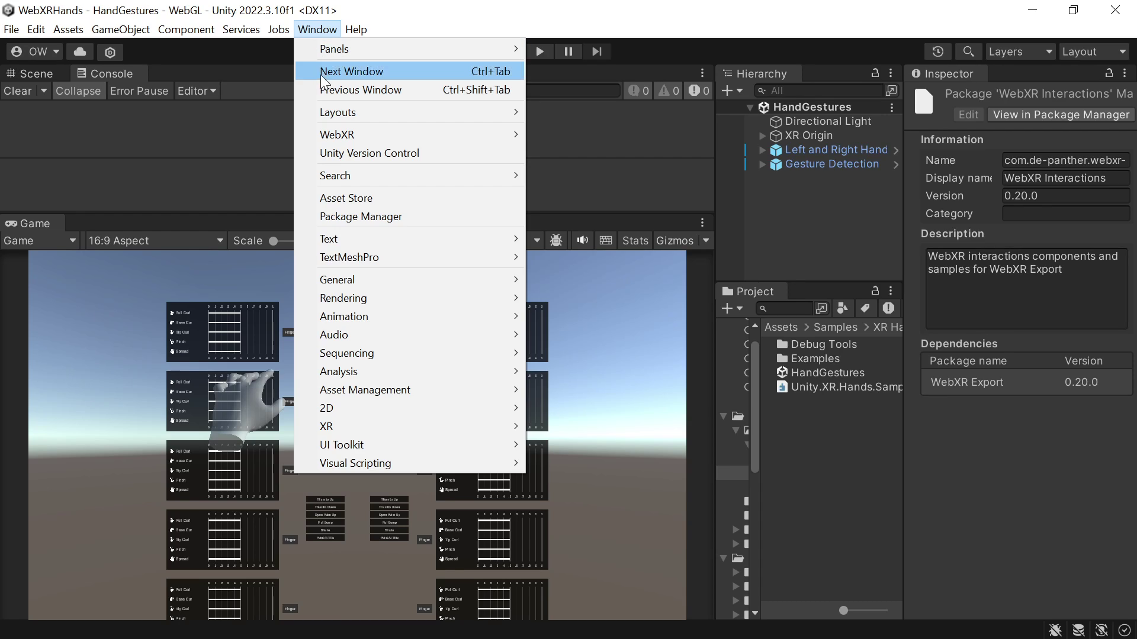
pyautogui.moveTo(375, 134)
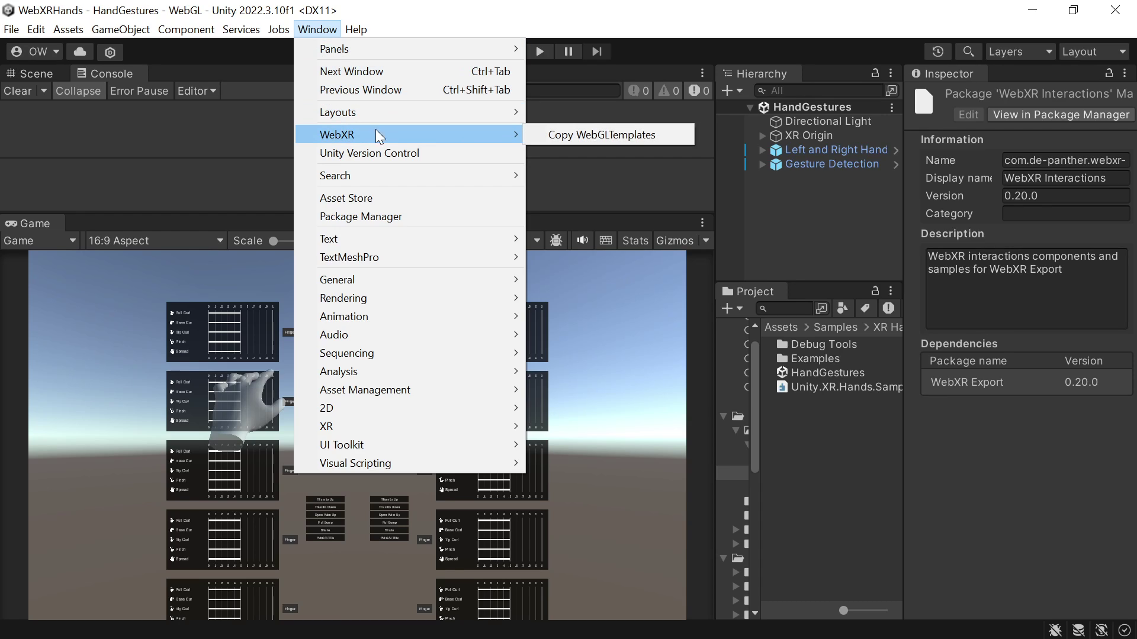
pyautogui.click(593, 138)
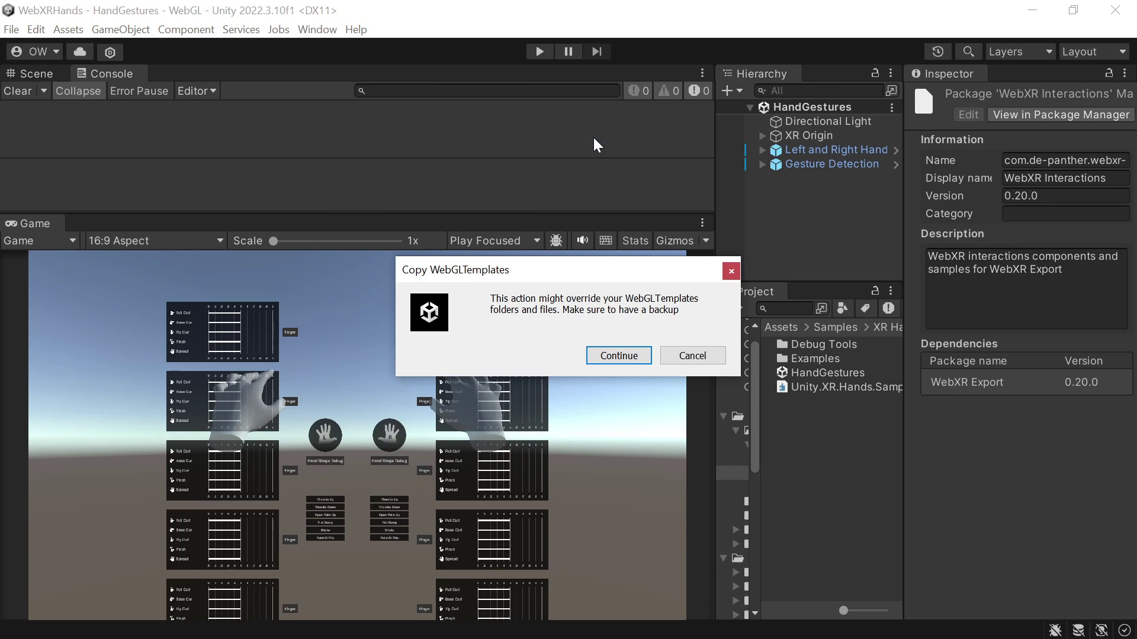
pyautogui.click(627, 356)
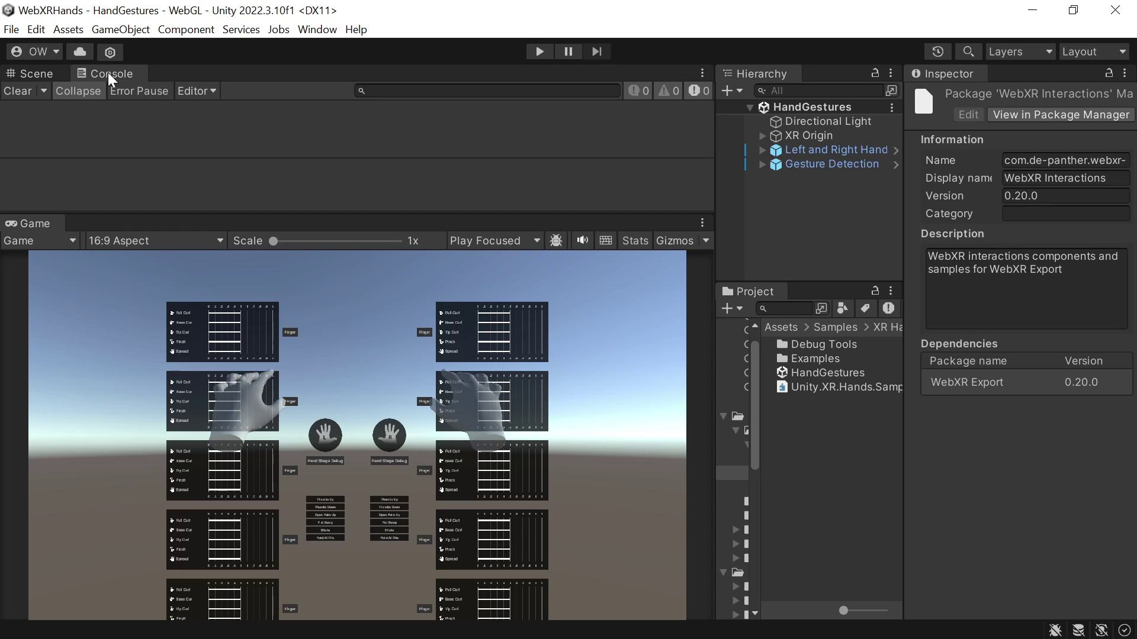
# Step: Create an Input System Package settings asset in the project settings and set its Background Behavior to Ignore Focus
pyautogui.click(41, 31)
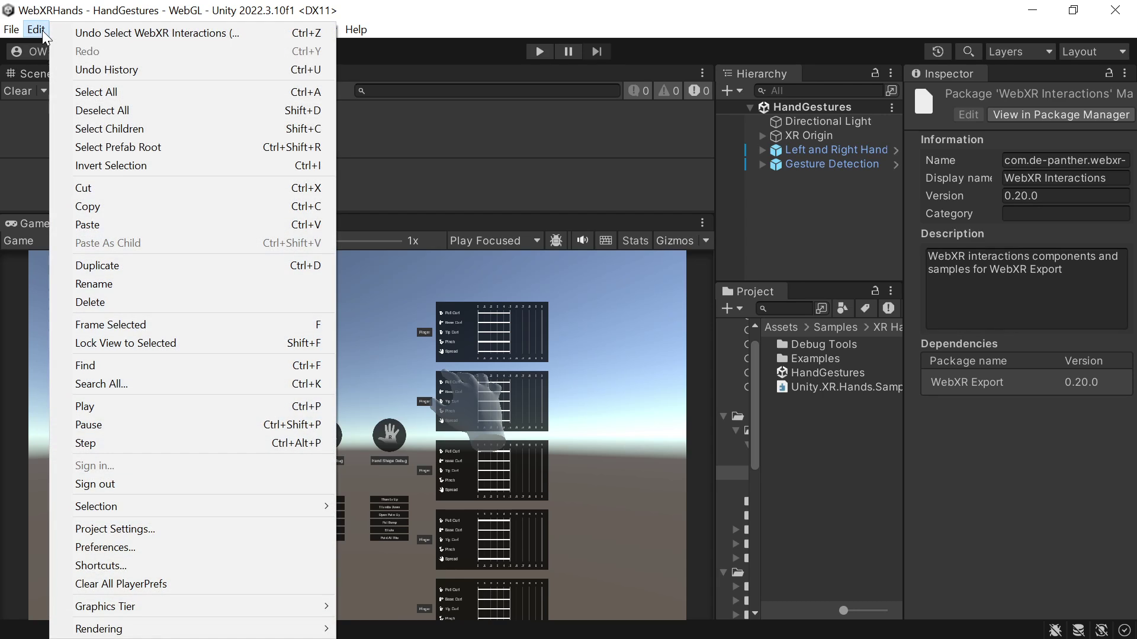
pyautogui.click(238, 527)
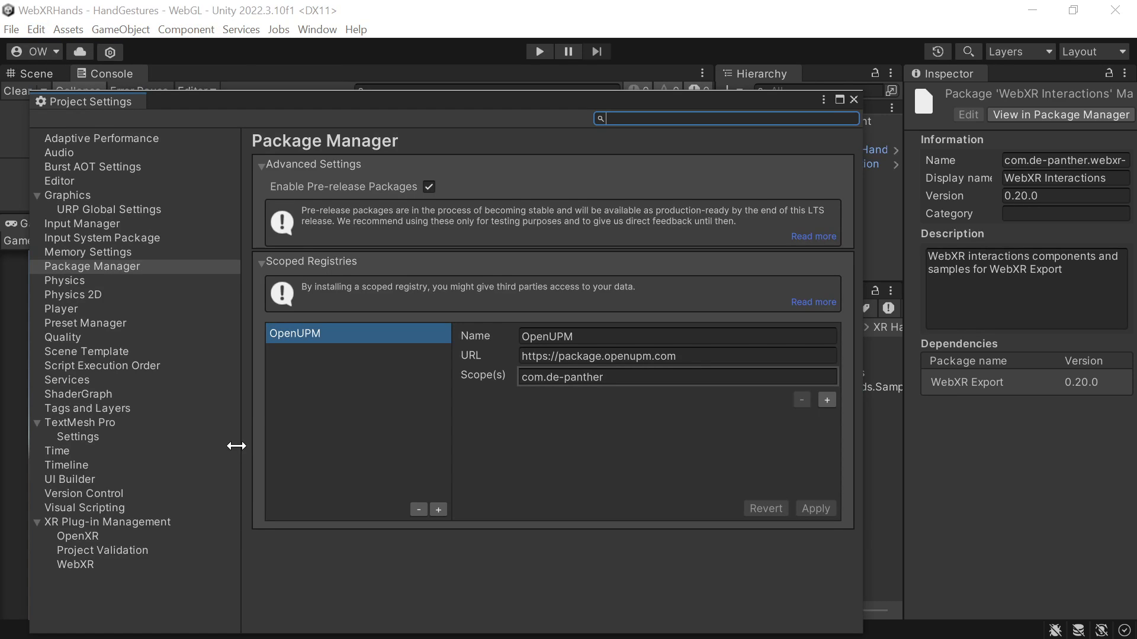
pyautogui.click(171, 243)
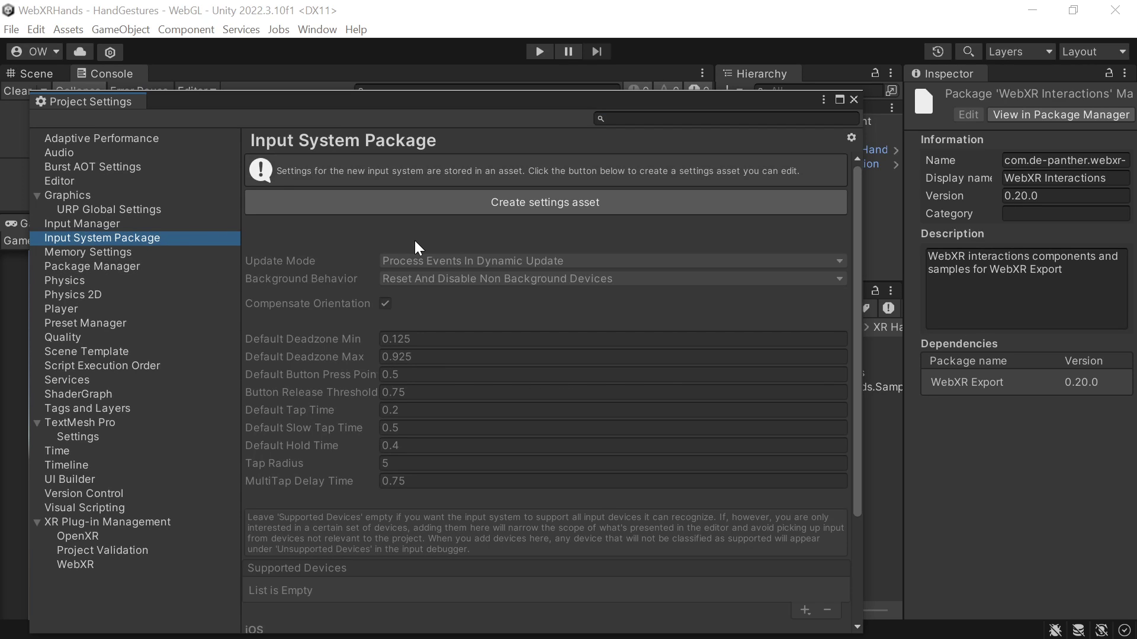
pyautogui.click(540, 199)
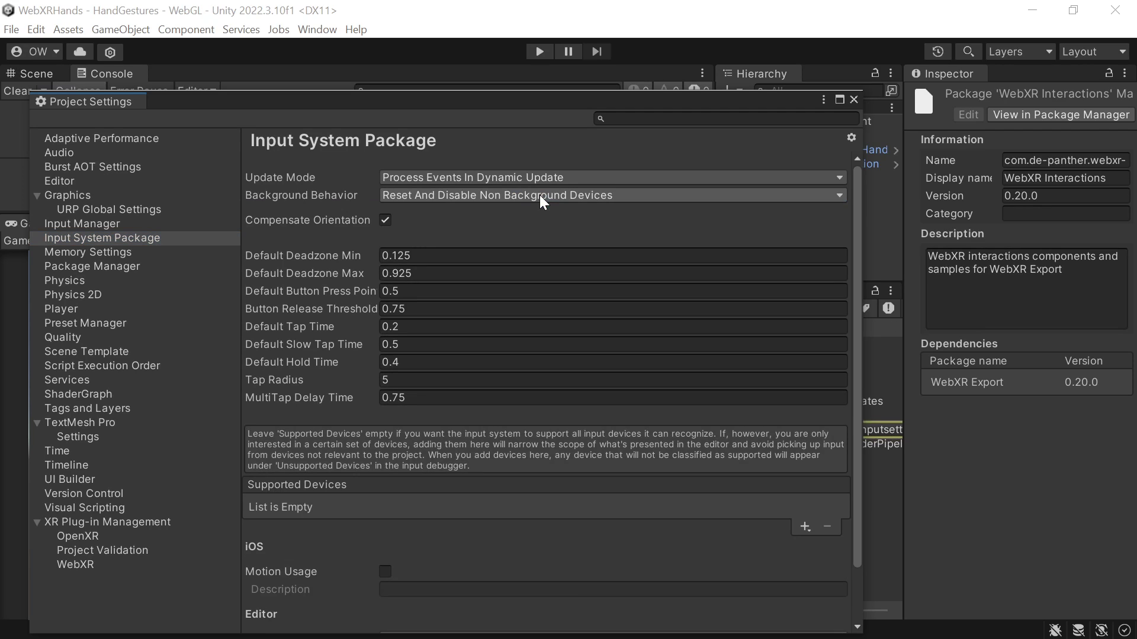
pyautogui.click(436, 196)
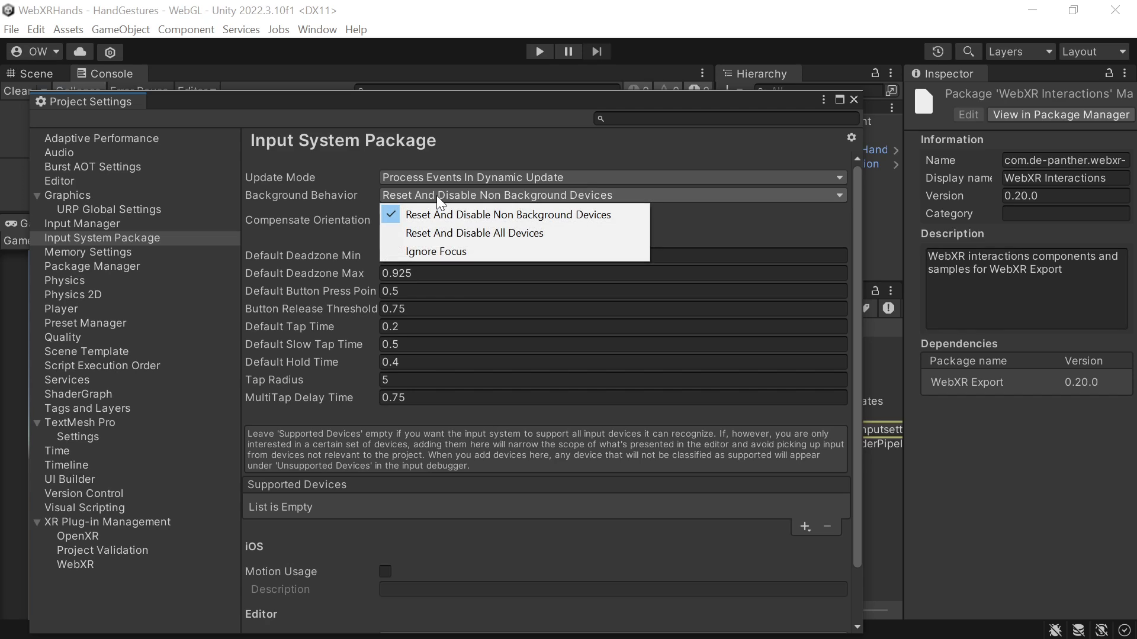
pyautogui.click(457, 251)
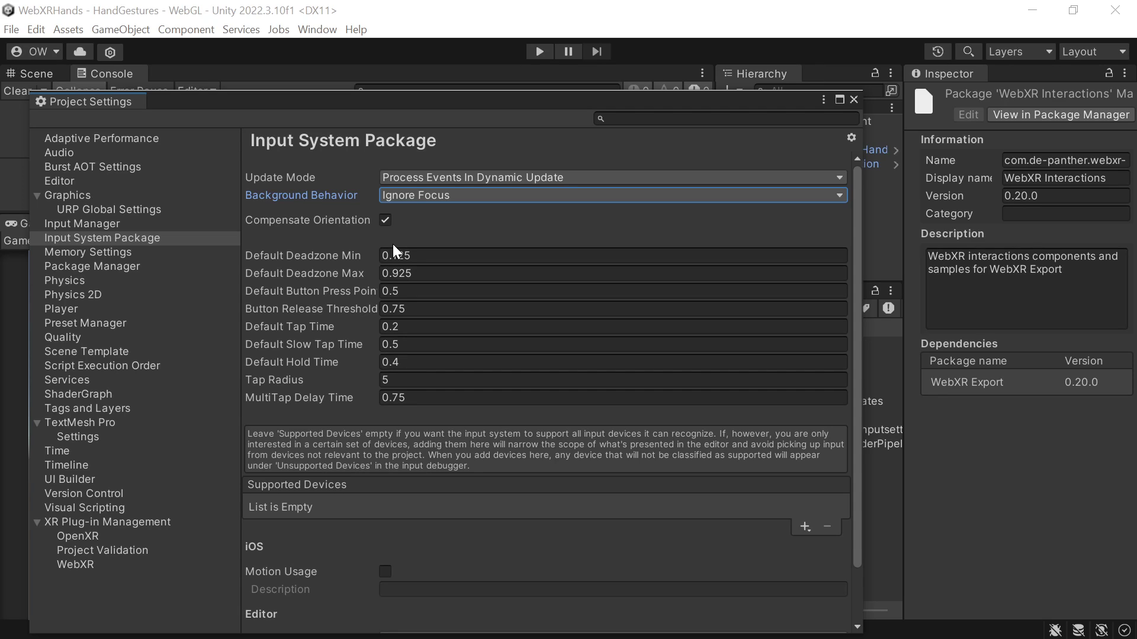
# Step: Enable the WebXR Export plug-in provider for WebGL in the XR Plug-in Management settings
pyautogui.click(97, 519)
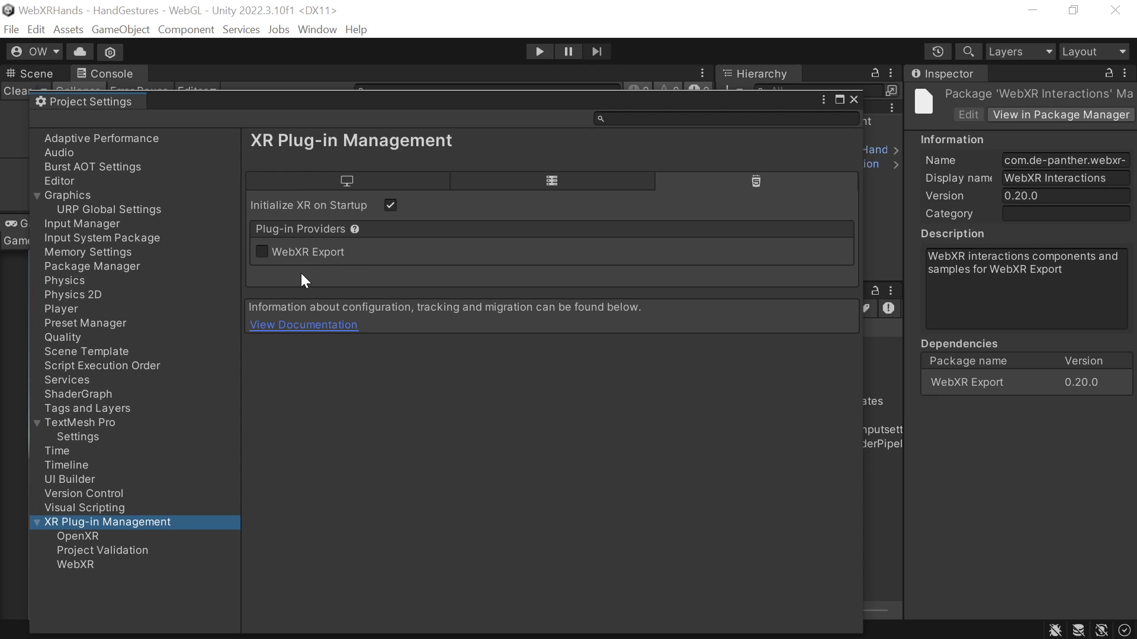
pyautogui.click(261, 251)
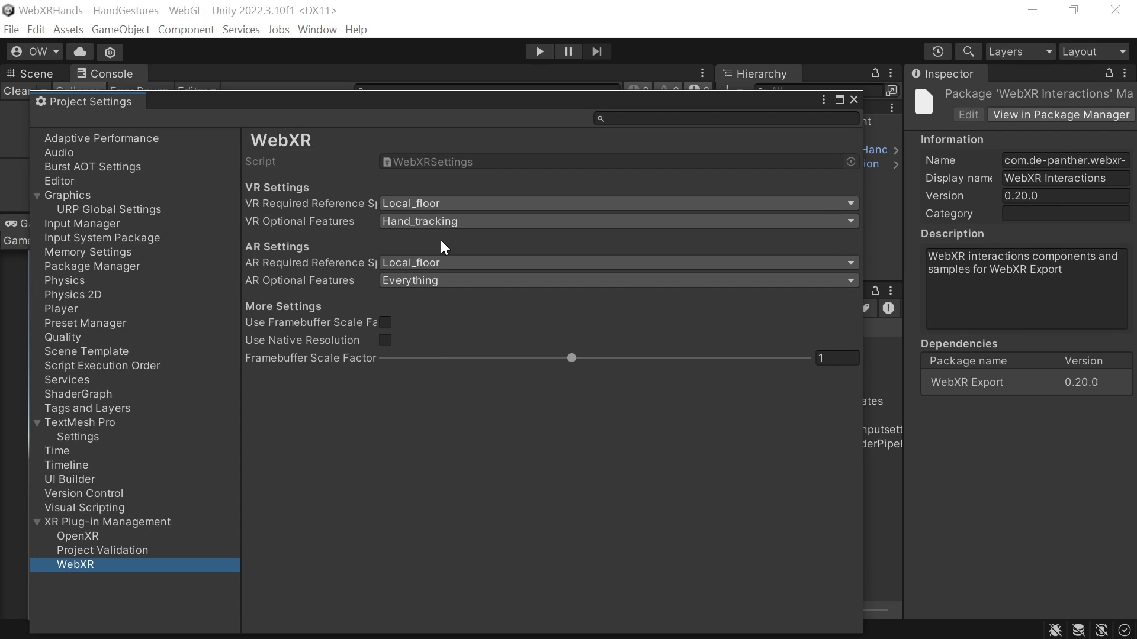
# Step: Choose WebXR2020 as the WebGL template in the Player's Resolution and Presentation settings
pyautogui.click(93, 310)
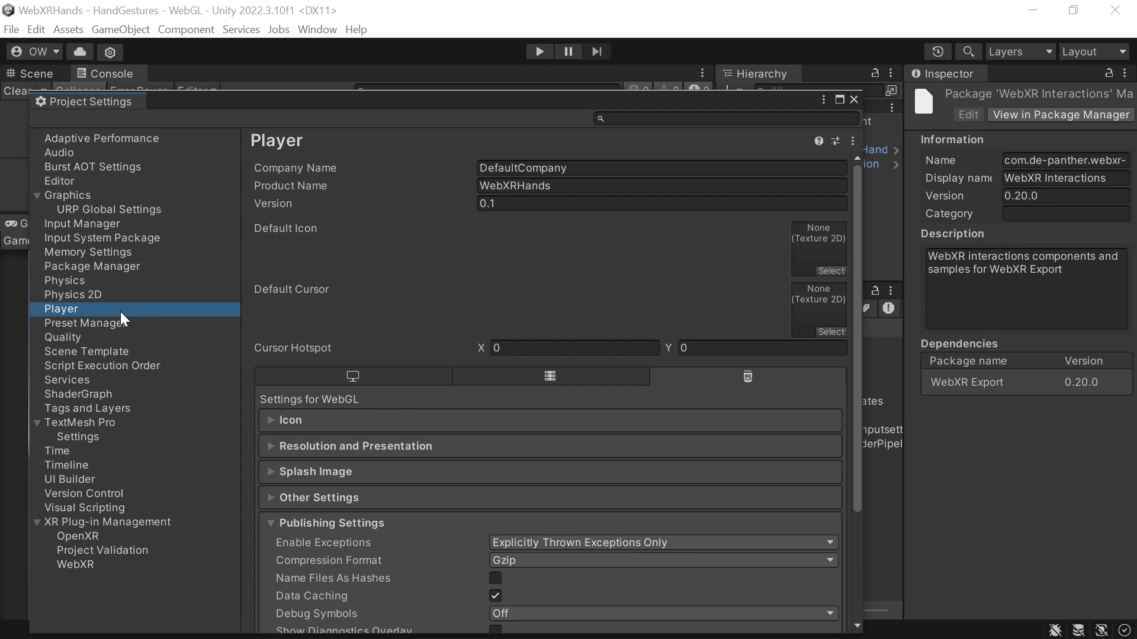
pyautogui.click(361, 443)
pyautogui.moveTo(412, 99); pyautogui.dragTo(463, 15)
pyautogui.scroll(-3, 454, 277)
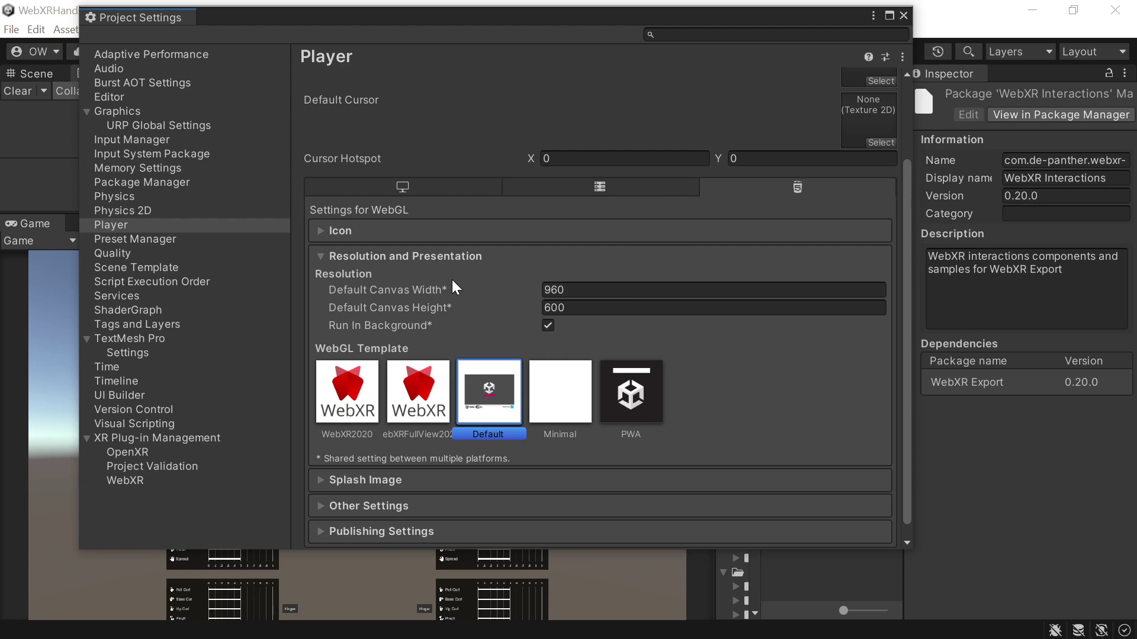
pyautogui.scroll(-1, 452, 280)
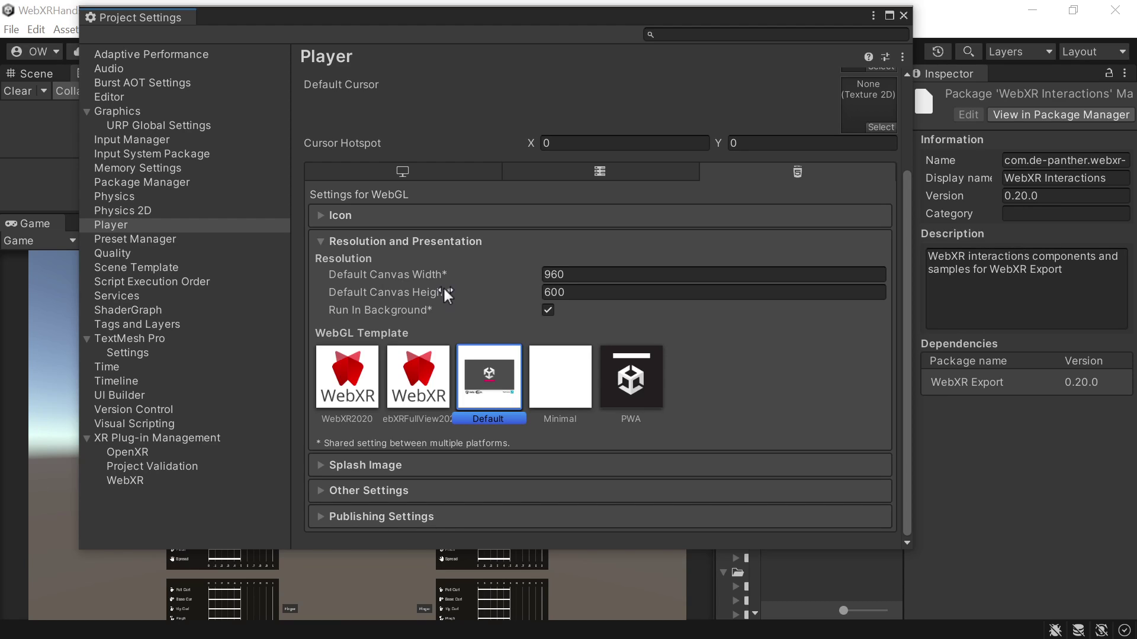
pyautogui.click(338, 376)
pyautogui.scroll(-1, 351, 356)
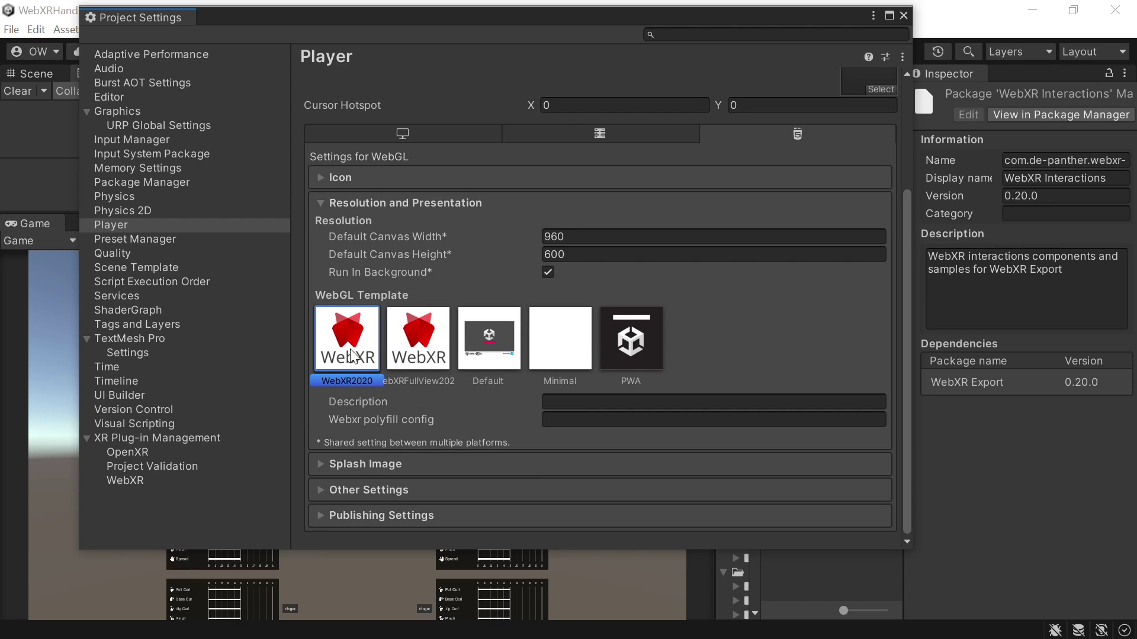
# Step: Set the WebGL publishing Compression Format to Disabled and close the Project Settings window
pyautogui.click(395, 515)
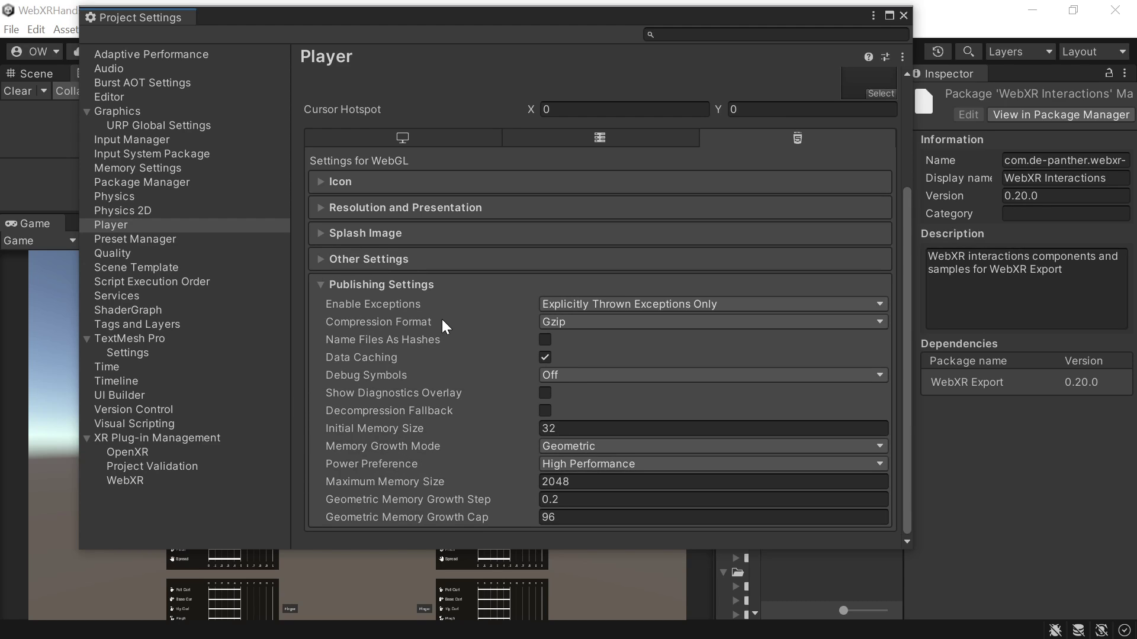
pyautogui.moveTo(441, 318)
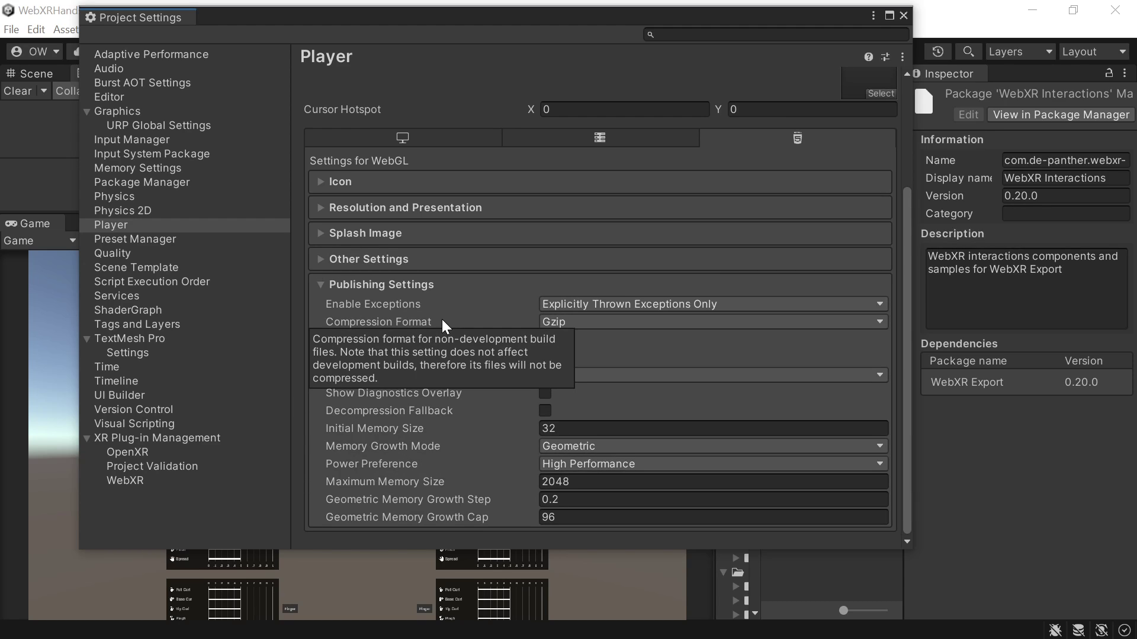
pyautogui.click(614, 321)
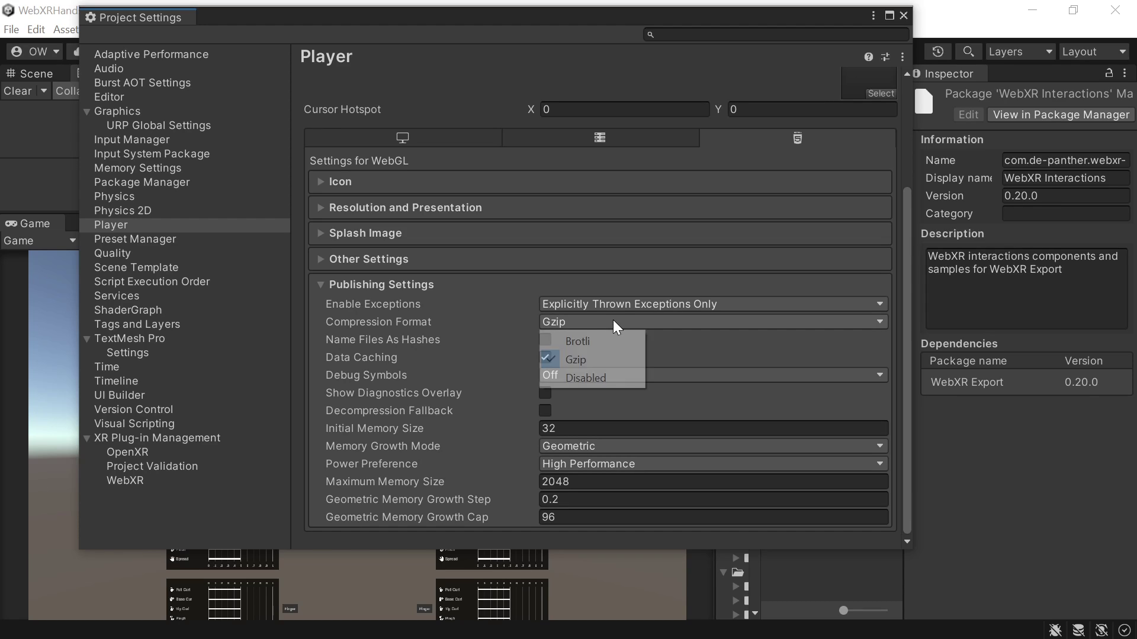
pyautogui.click(599, 379)
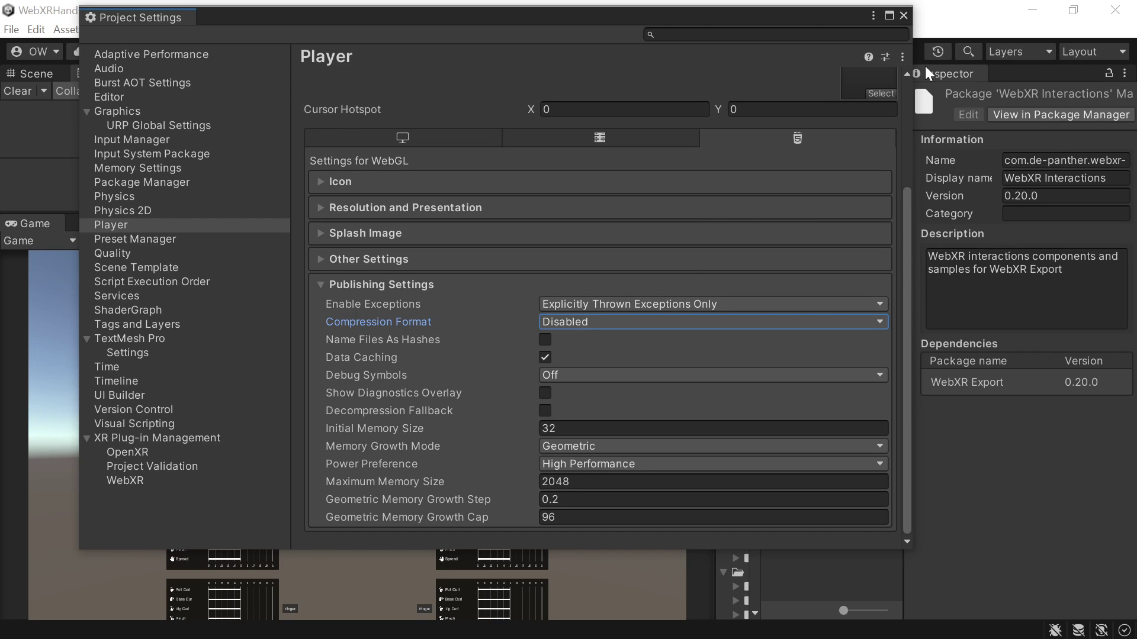
pyautogui.click(904, 15)
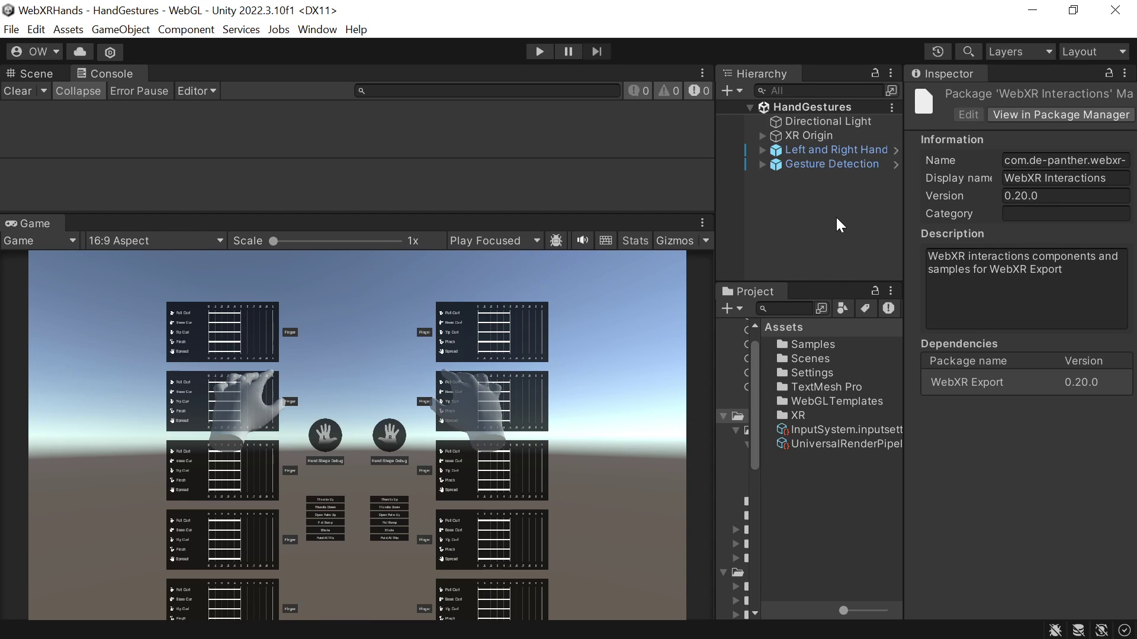
# Step: Add a Web XR Manager component to the XR Origin object in the HandGestures scene
pyautogui.click(816, 136)
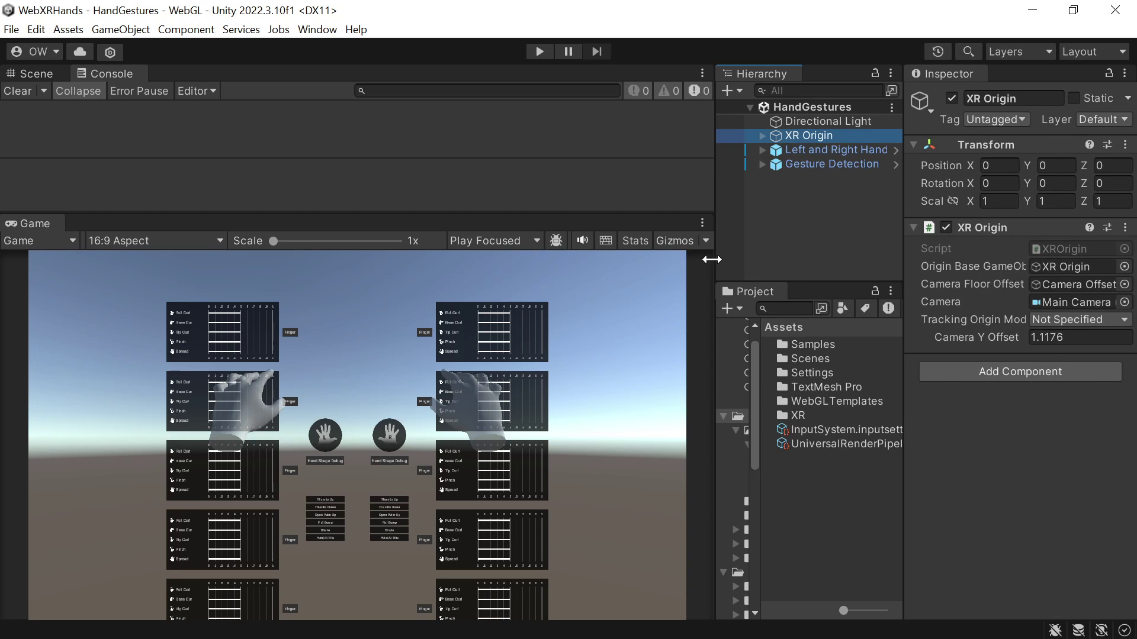
pyautogui.moveTo(712, 259); pyautogui.dragTo(680, 261)
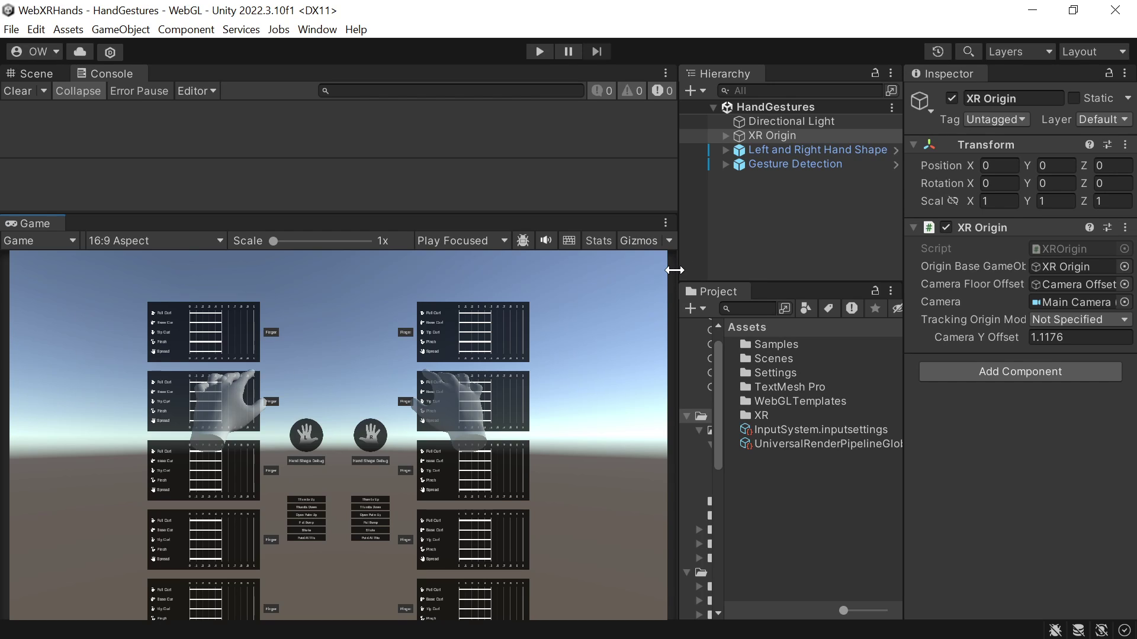
pyautogui.click(996, 372)
pyautogui.write('webxr')
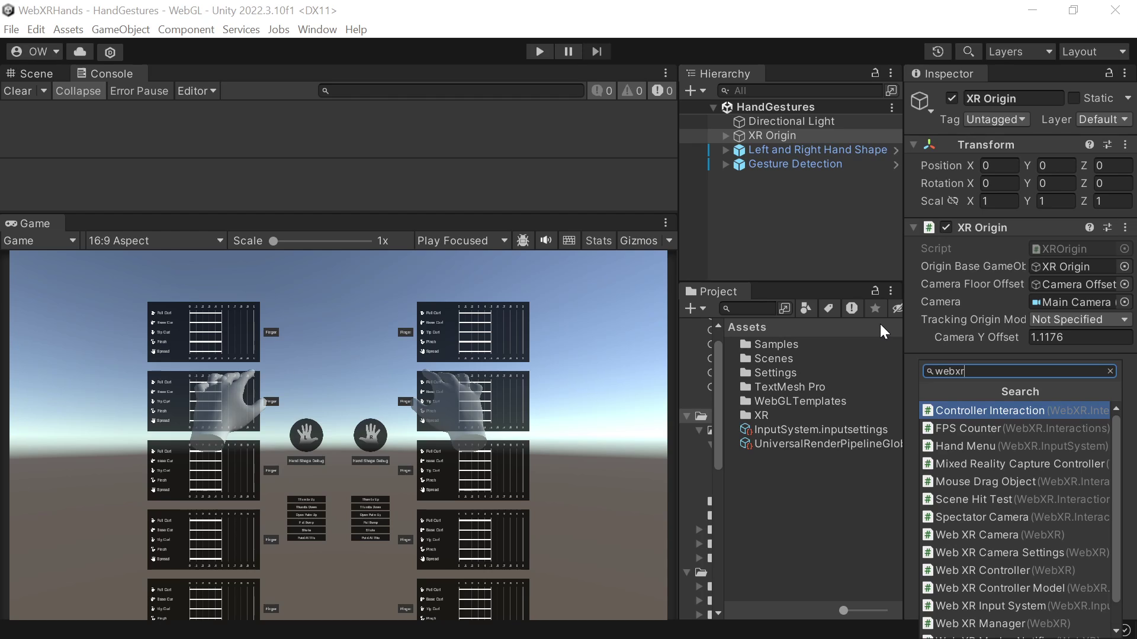
pyautogui.write('man')
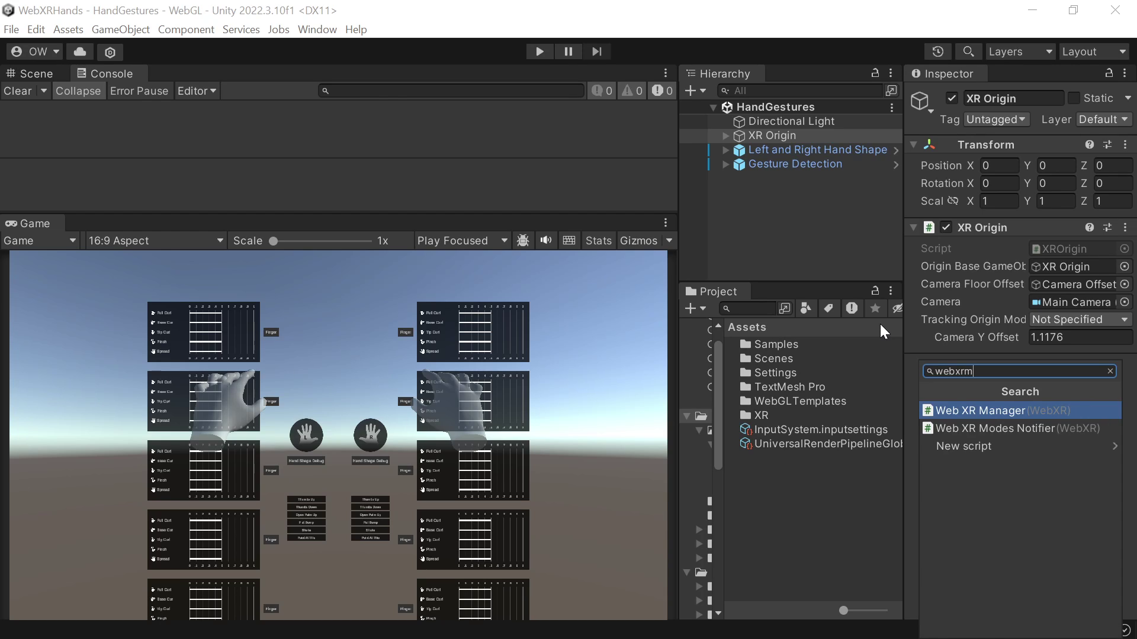
pyautogui.click(951, 413)
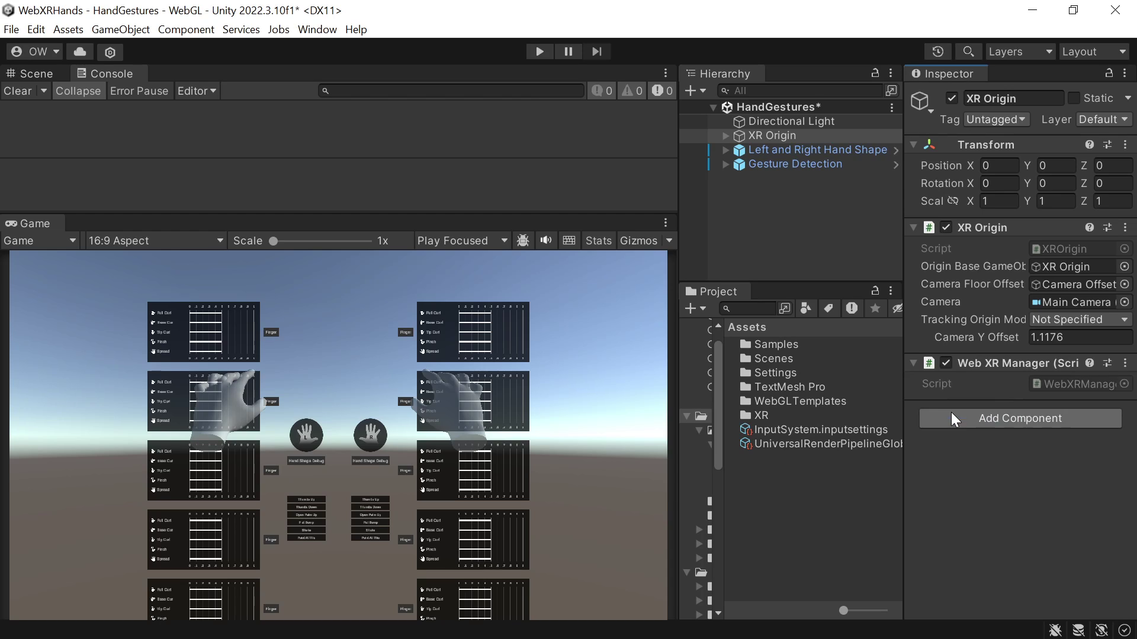
# Step: Add a Web XR Input System component to the XR Origin object
pyautogui.click(986, 420)
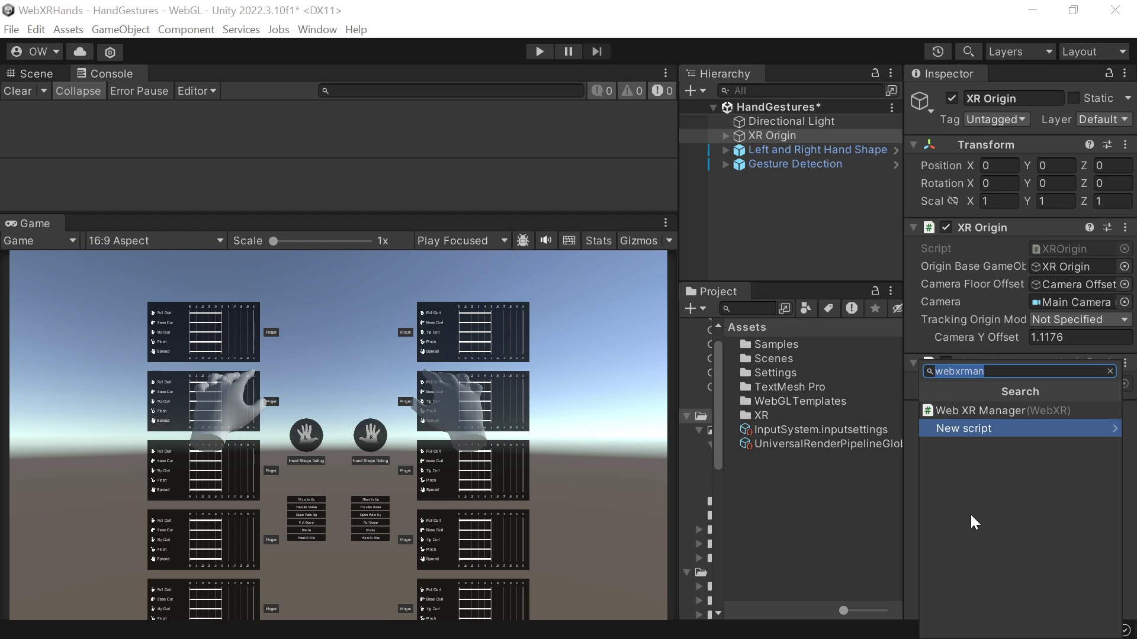
pyautogui.press('End')
pyautogui.hotkey('shift', 'Left')
pyautogui.hotkey('shift', 'Left')
pyautogui.hotkey('shift', 'Left')
pyautogui.write('inp')
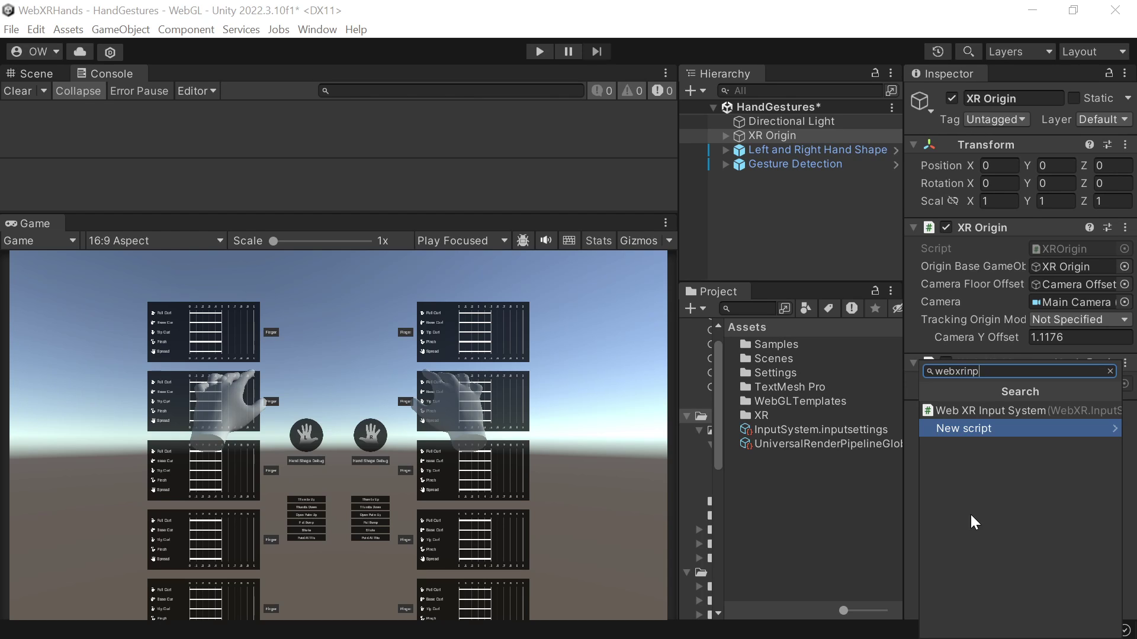
pyautogui.click(1066, 410)
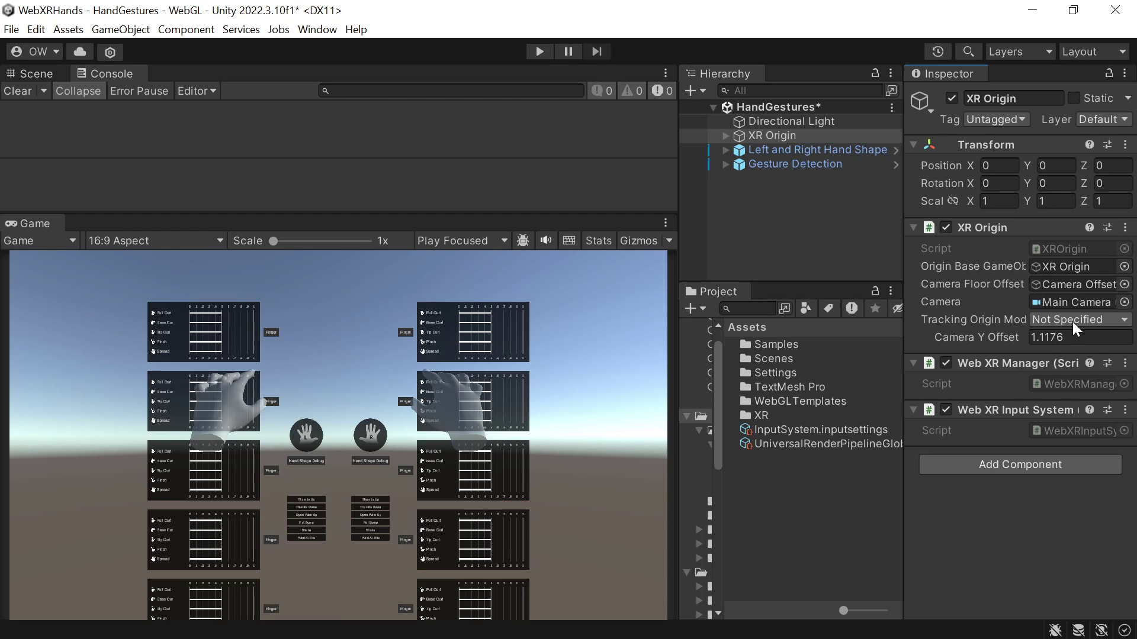
# Step: Set the XR Origin component's Tracking Origin Mode to Floor
pyautogui.moveTo(904, 313); pyautogui.dragTo(772, 311)
pyautogui.click(1009, 320)
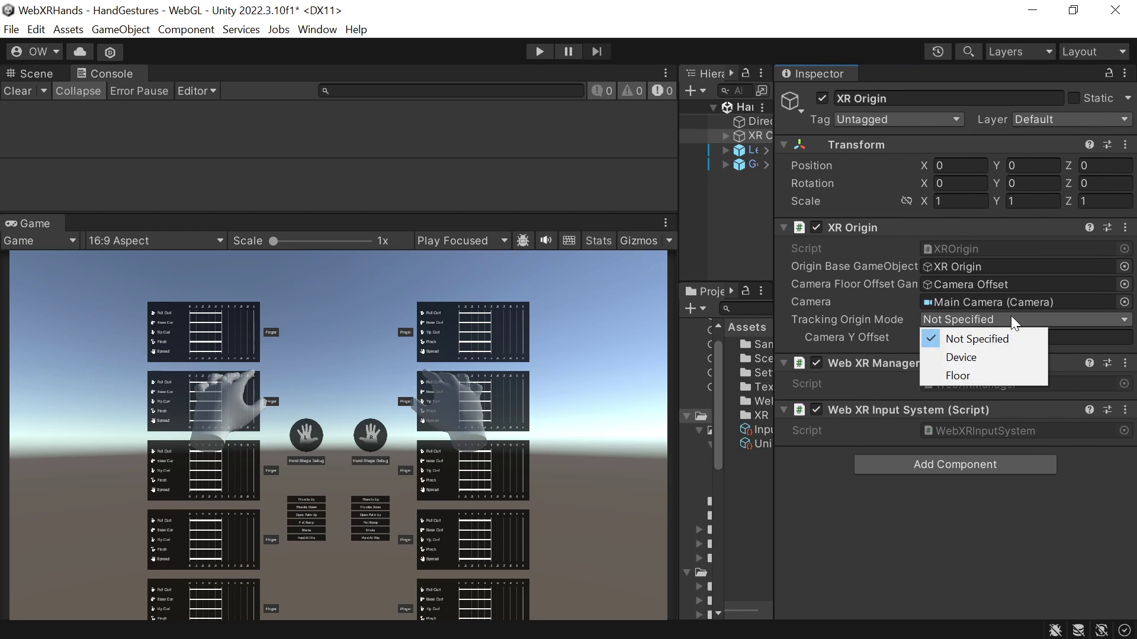
pyautogui.click(986, 373)
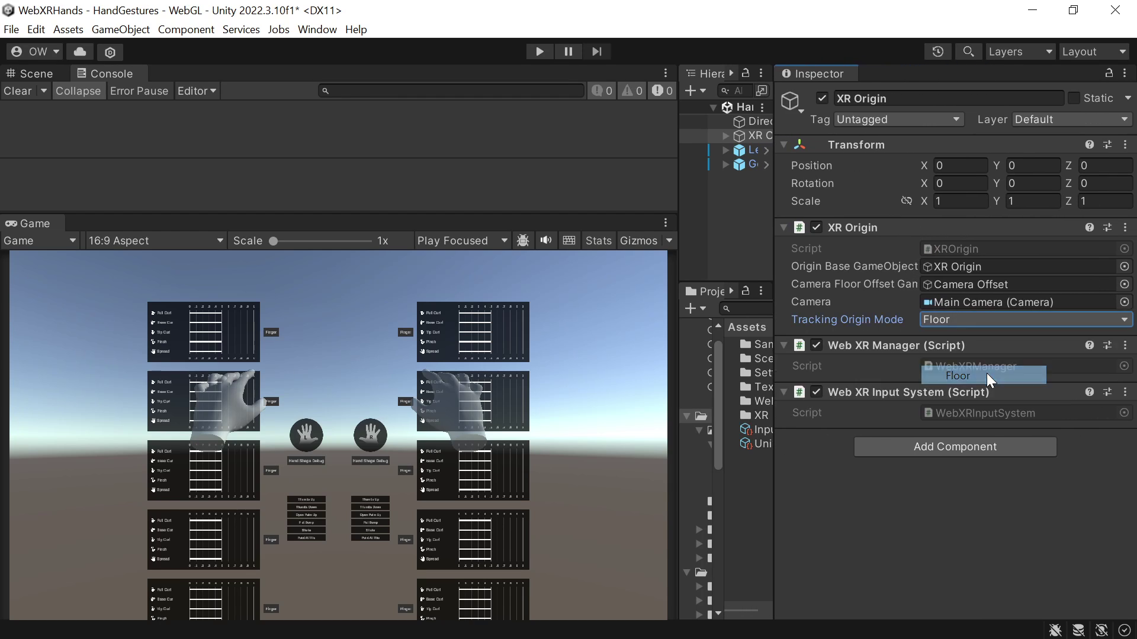
pyautogui.moveTo(772, 257); pyautogui.dragTo(866, 258)
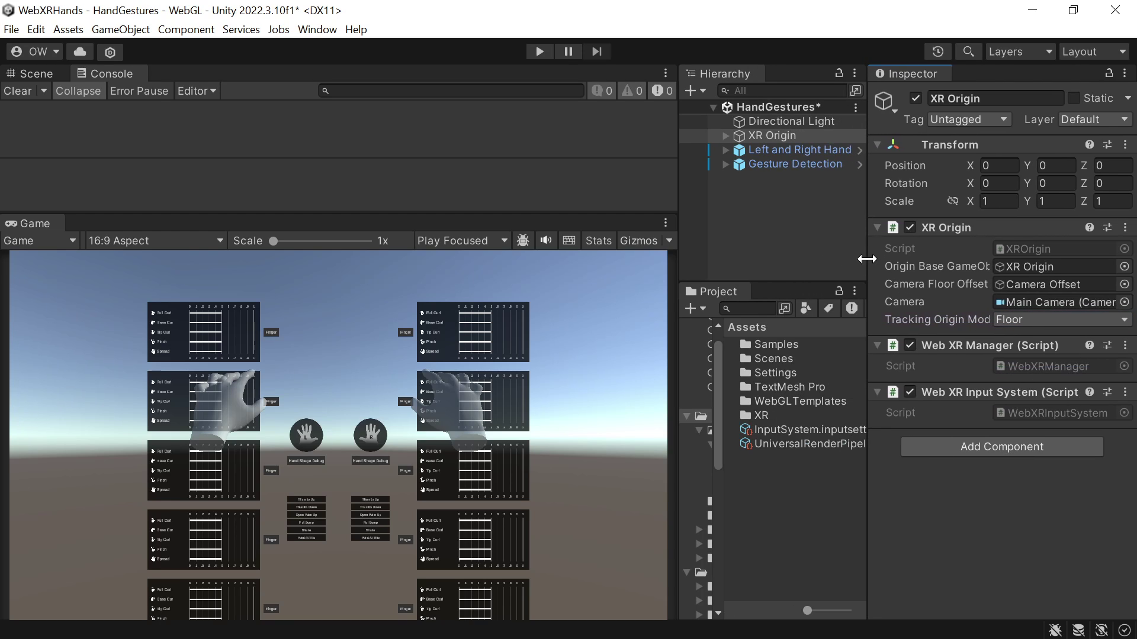
# Step: Reset the Transform of the Camera Offset object under XR Origin
pyautogui.click(726, 136)
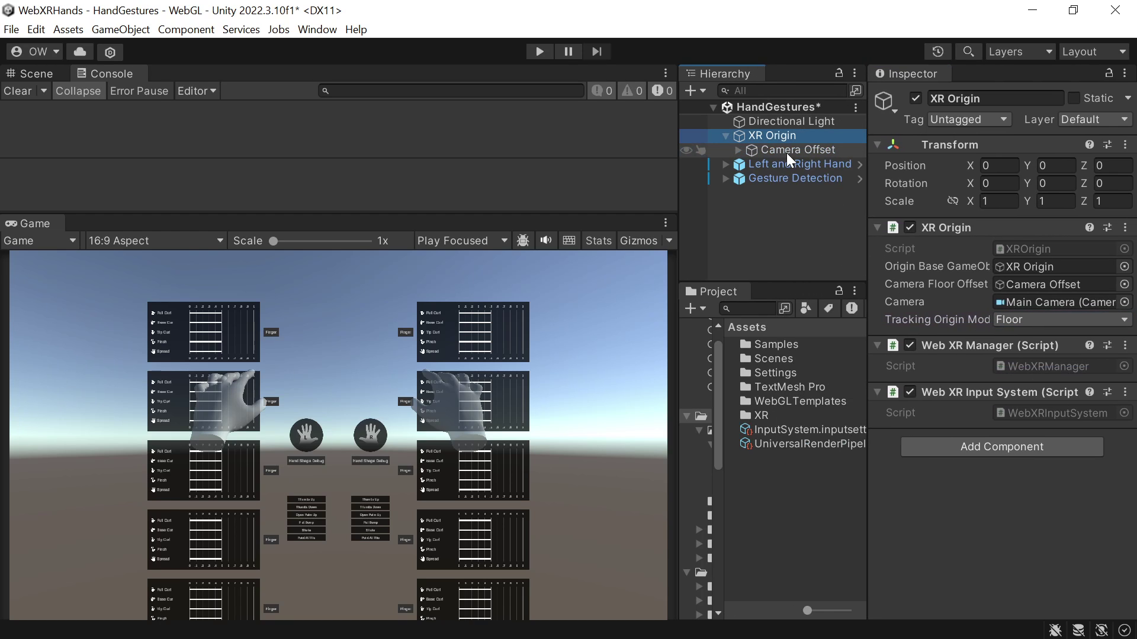
pyautogui.click(786, 151)
pyautogui.click(1125, 144)
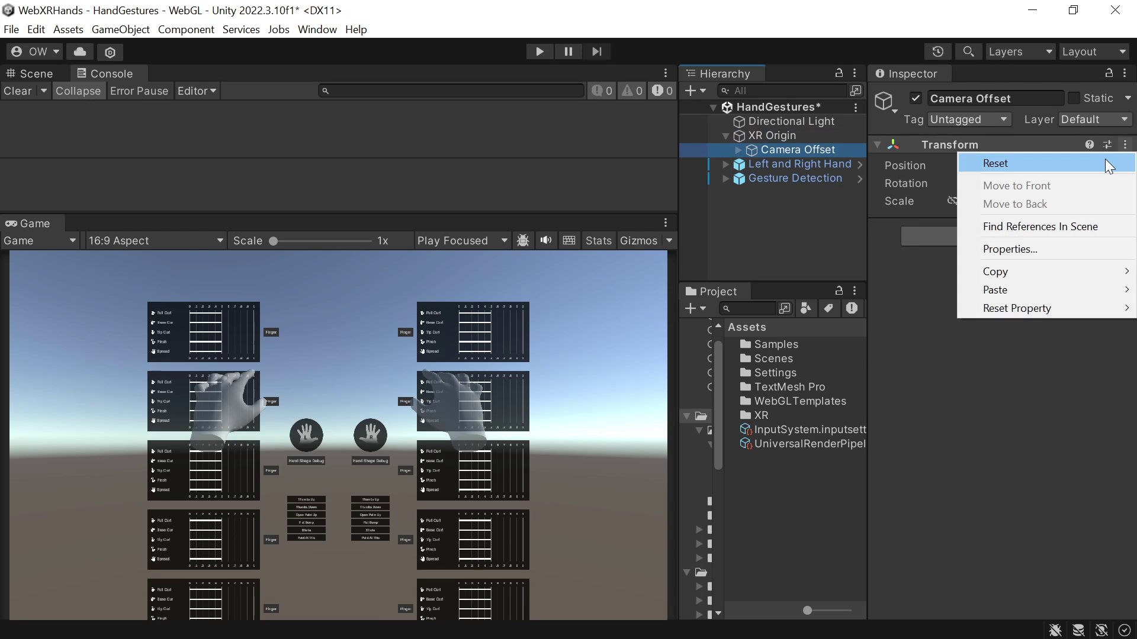
pyautogui.click(1105, 158)
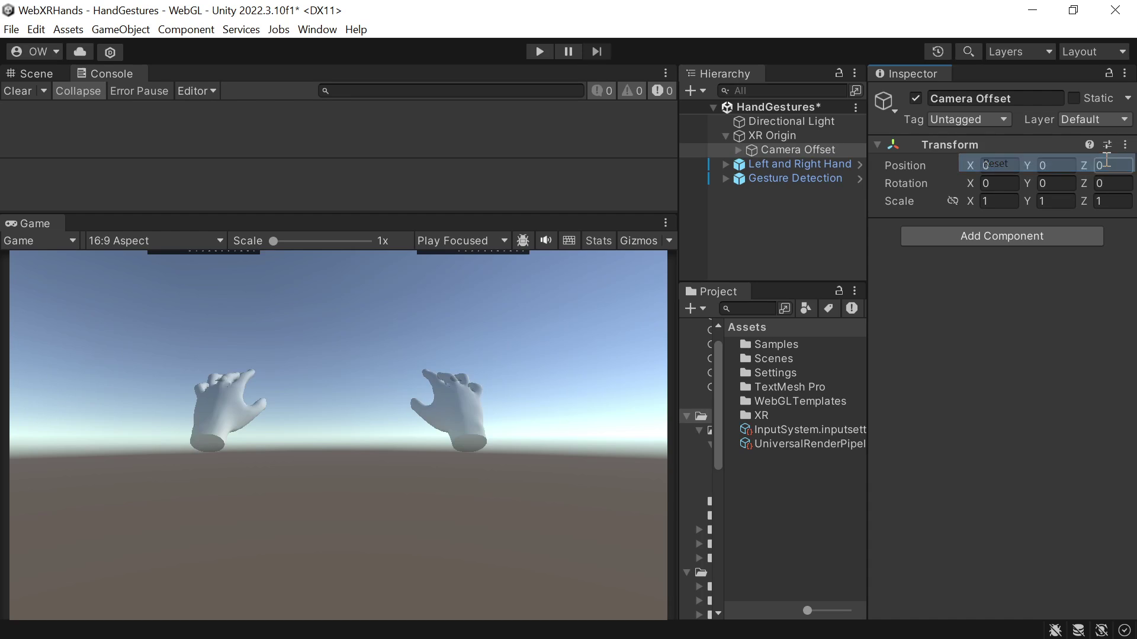
# Step: Set the Y position of the Main Camera under Camera Offset to 1.1
pyautogui.click(736, 149)
pyautogui.click(808, 163)
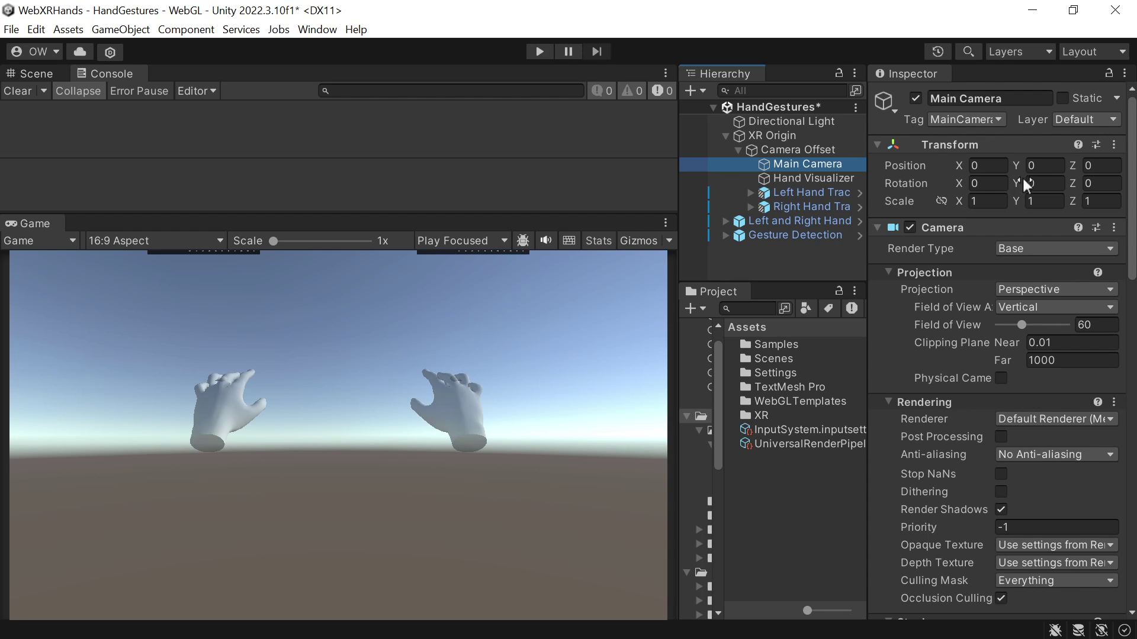
pyautogui.click(1058, 165)
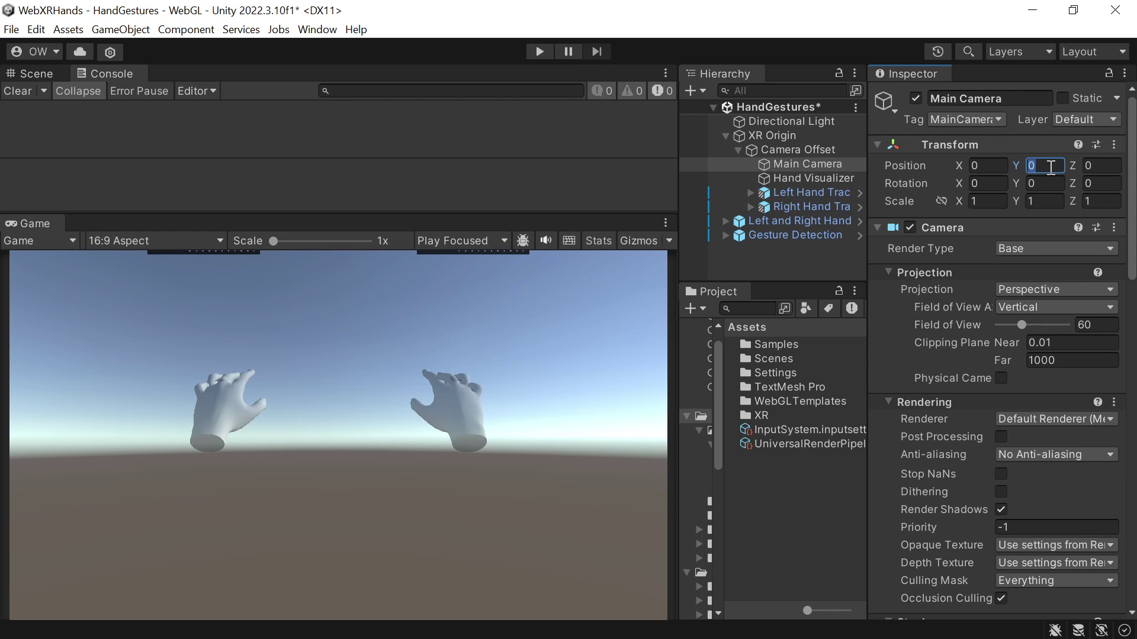
pyautogui.click(1038, 170)
pyautogui.click(1033, 172)
pyautogui.write('1.1')
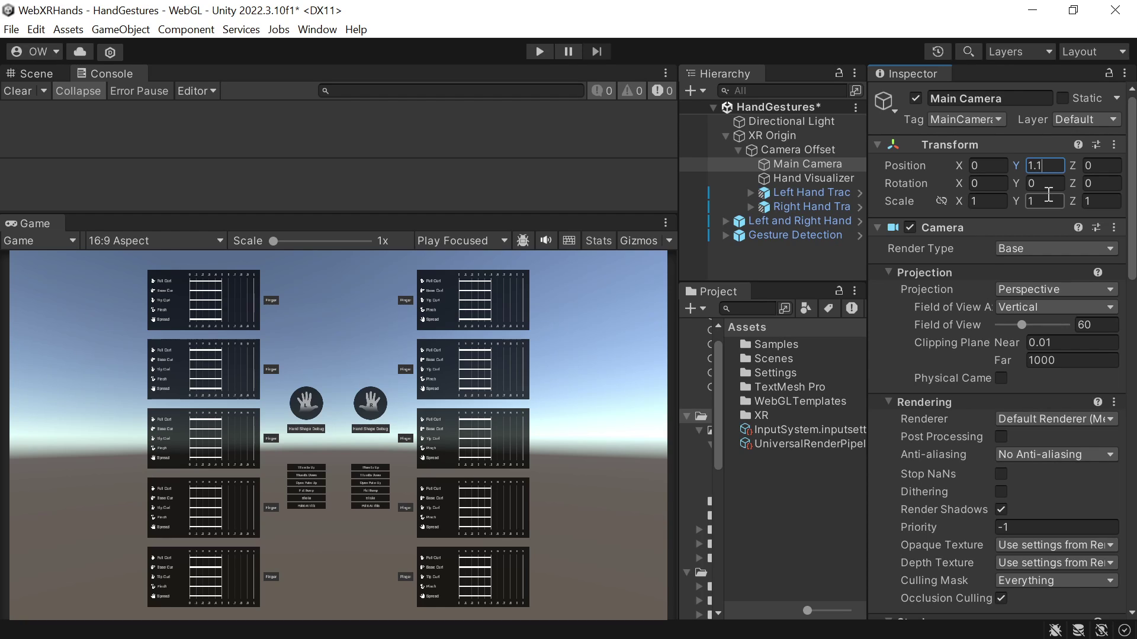
# Step: Remove the Input System version of the Tracked Pose Driver from the Main Camera, then collapse XR Origin and clear the selection
pyautogui.scroll(-10, 1031, 178)
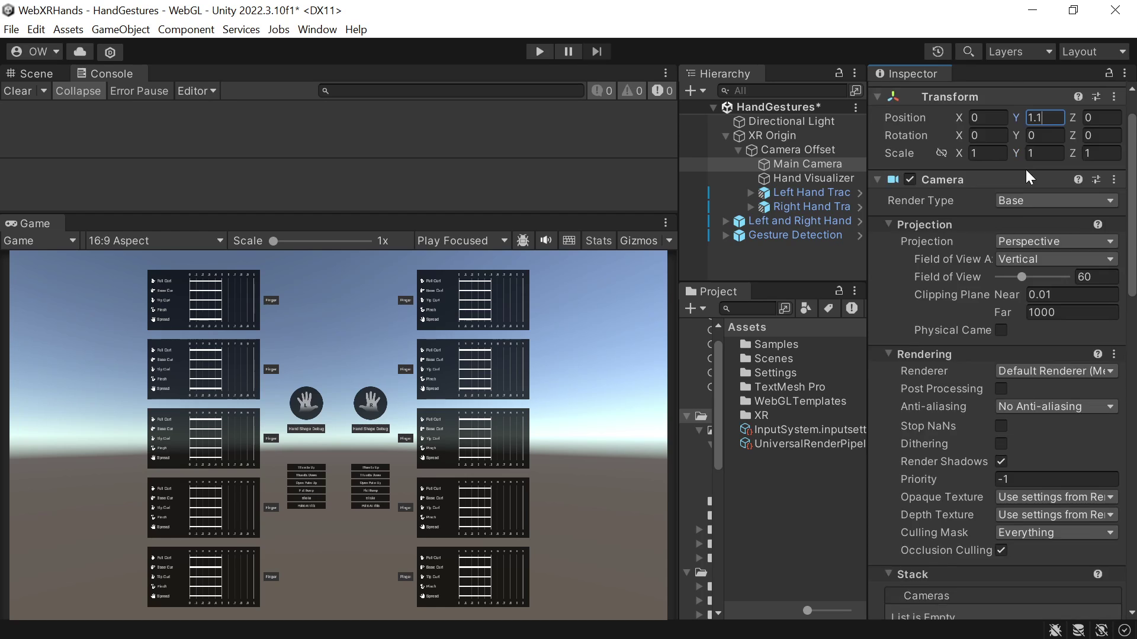
pyautogui.scroll(-10, 994, 291)
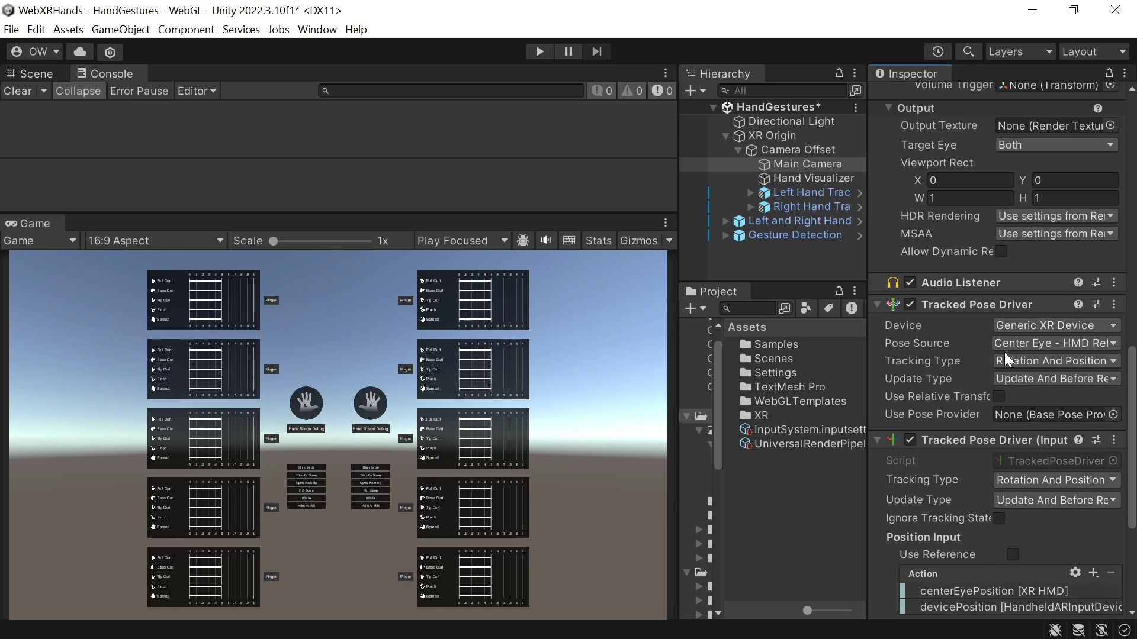
pyautogui.scroll(-2, 1022, 300)
pyautogui.scroll(-2, 1006, 300)
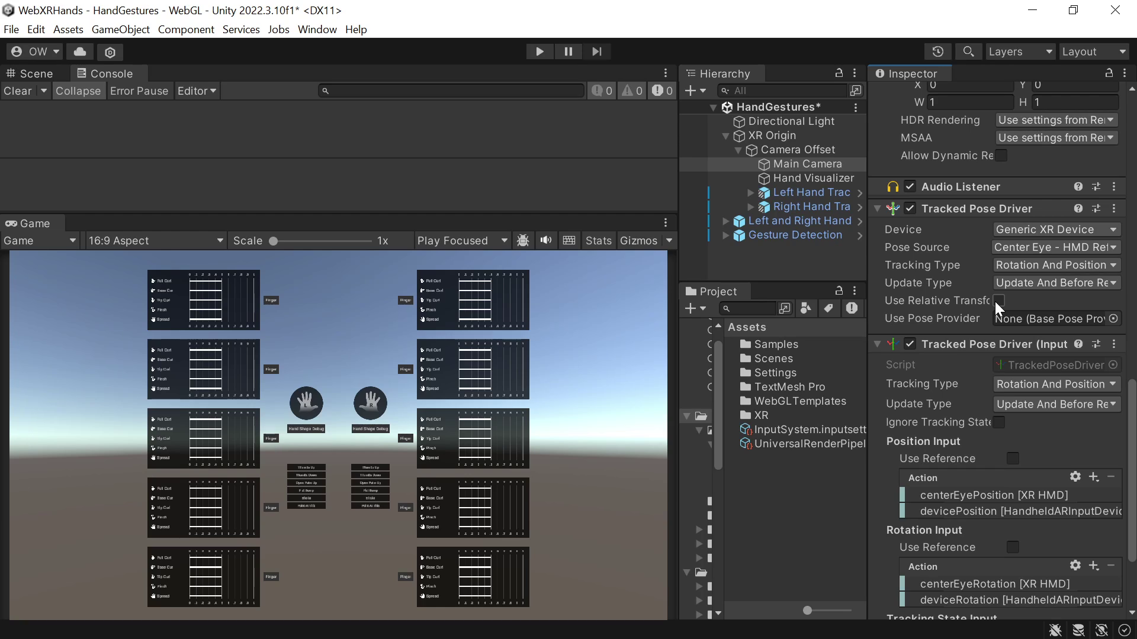
pyautogui.moveTo(980, 302)
pyautogui.rightClick(978, 341)
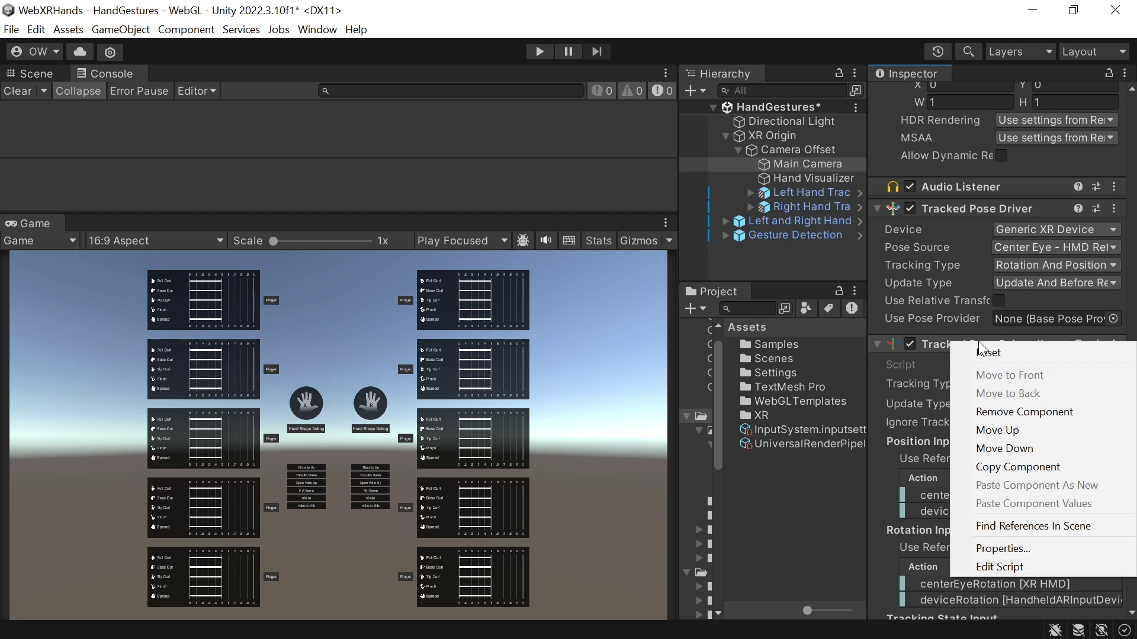
pyautogui.click(1053, 407)
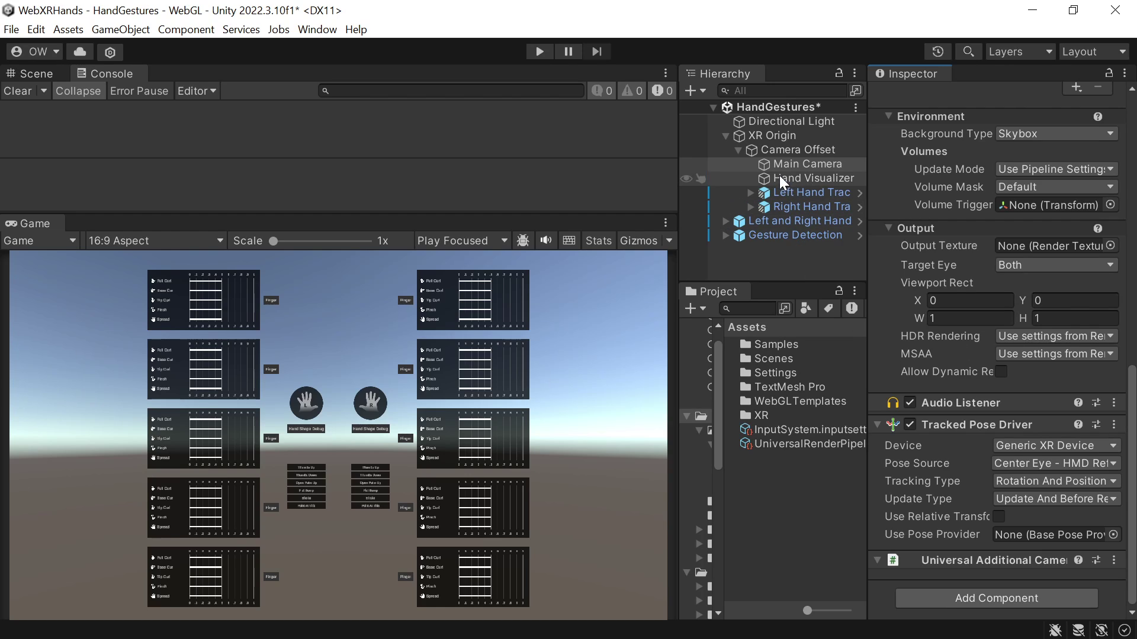
pyautogui.click(725, 136)
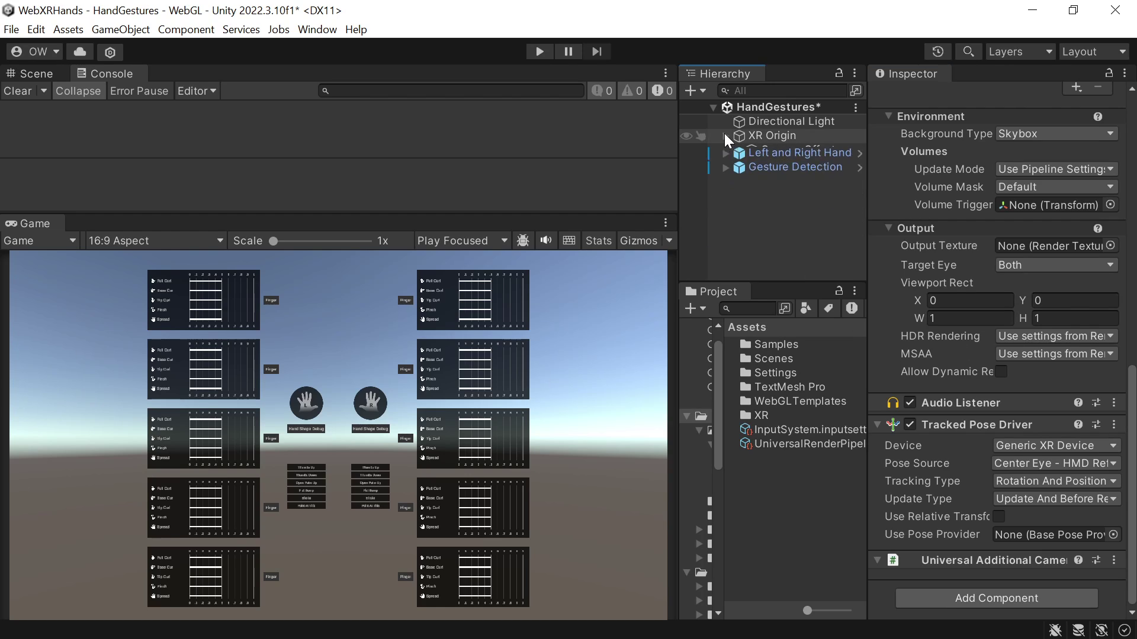
pyautogui.click(771, 212)
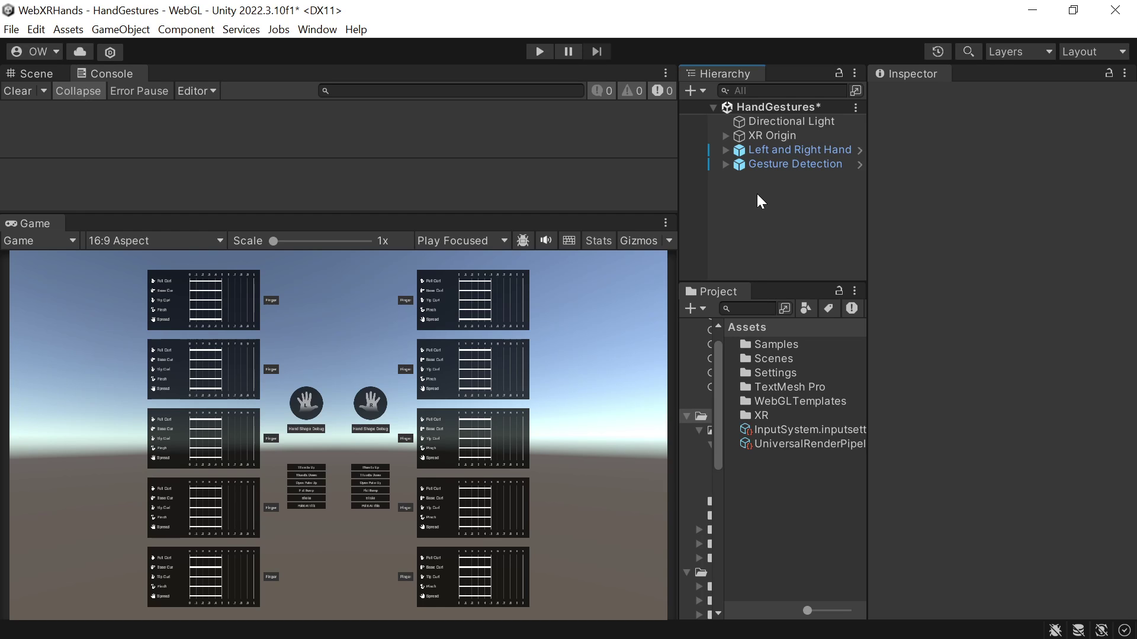
pyautogui.rightClick(763, 107)
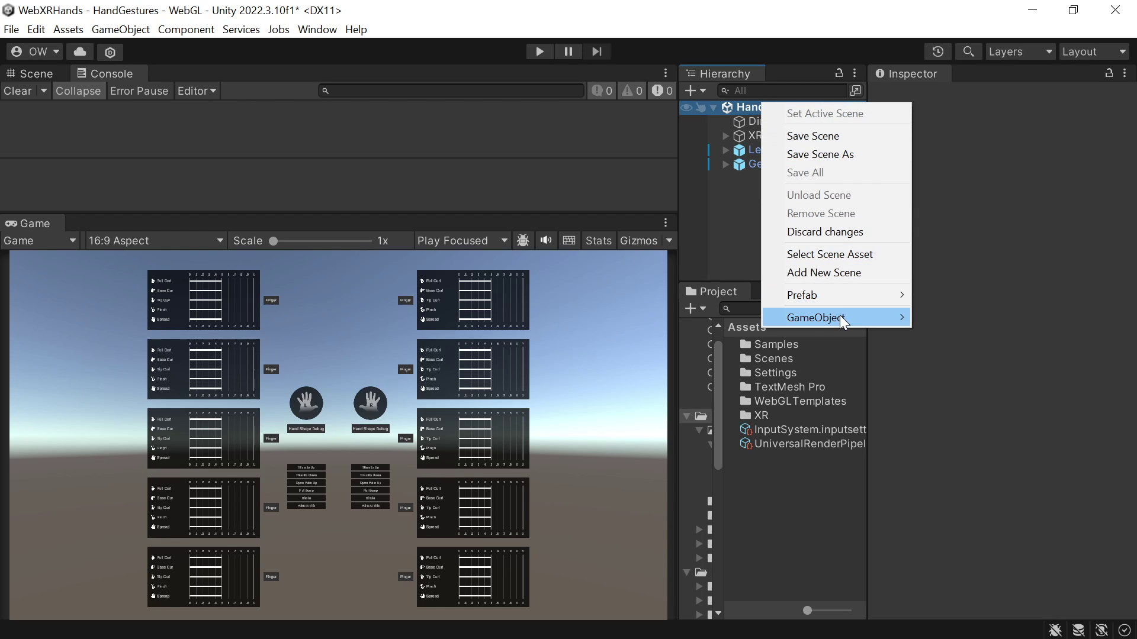
pyautogui.moveTo(845, 319)
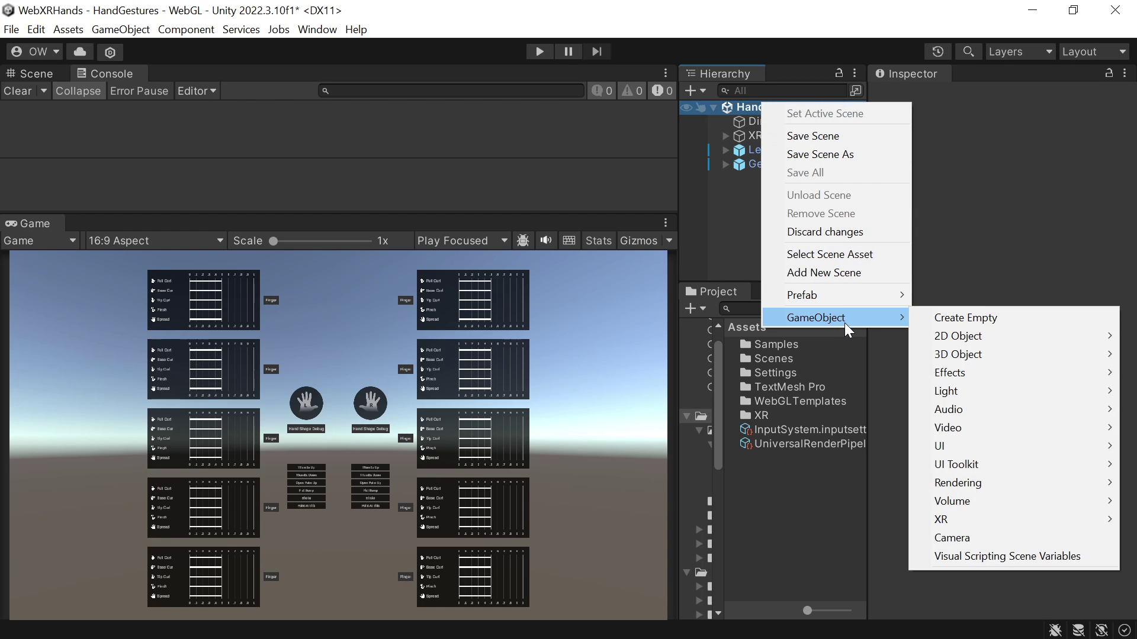
pyautogui.click(955, 312)
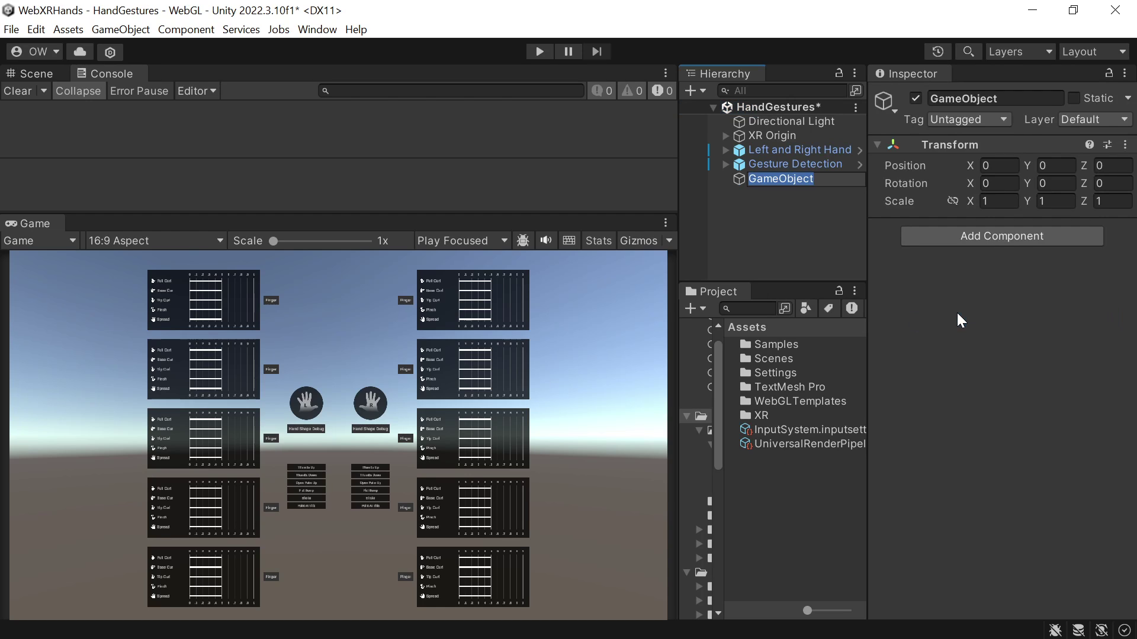
pyautogui.click(758, 168)
pyautogui.click(762, 180)
pyautogui.press('Delete')
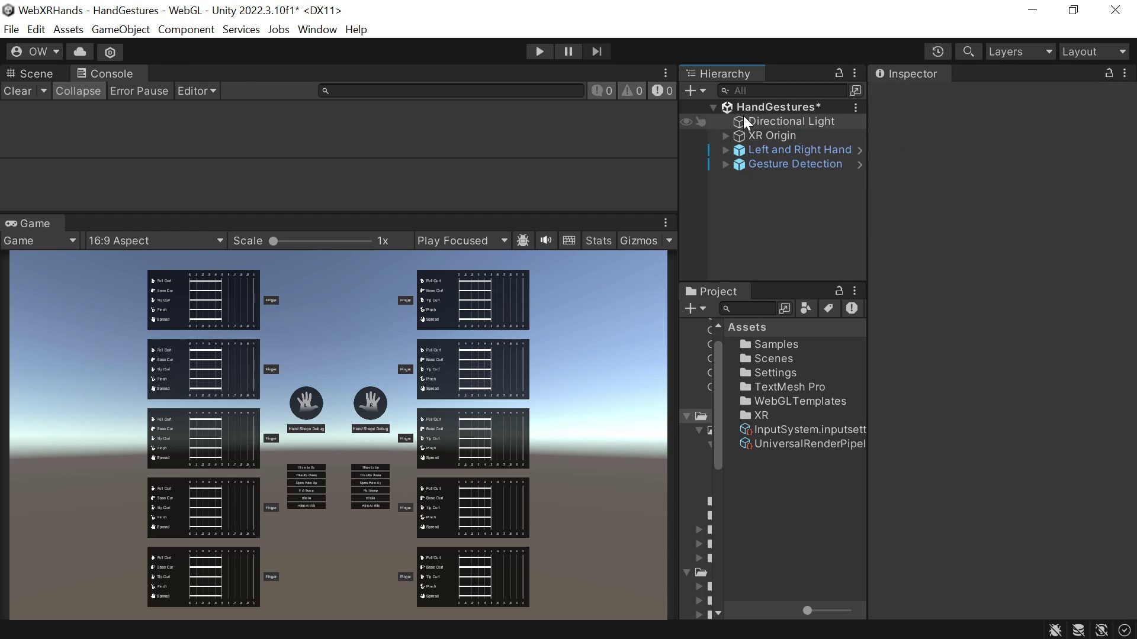
# Step: Create a new camera in the HandGestures scene and name it SpectatorCamera
pyautogui.rightClick(755, 104)
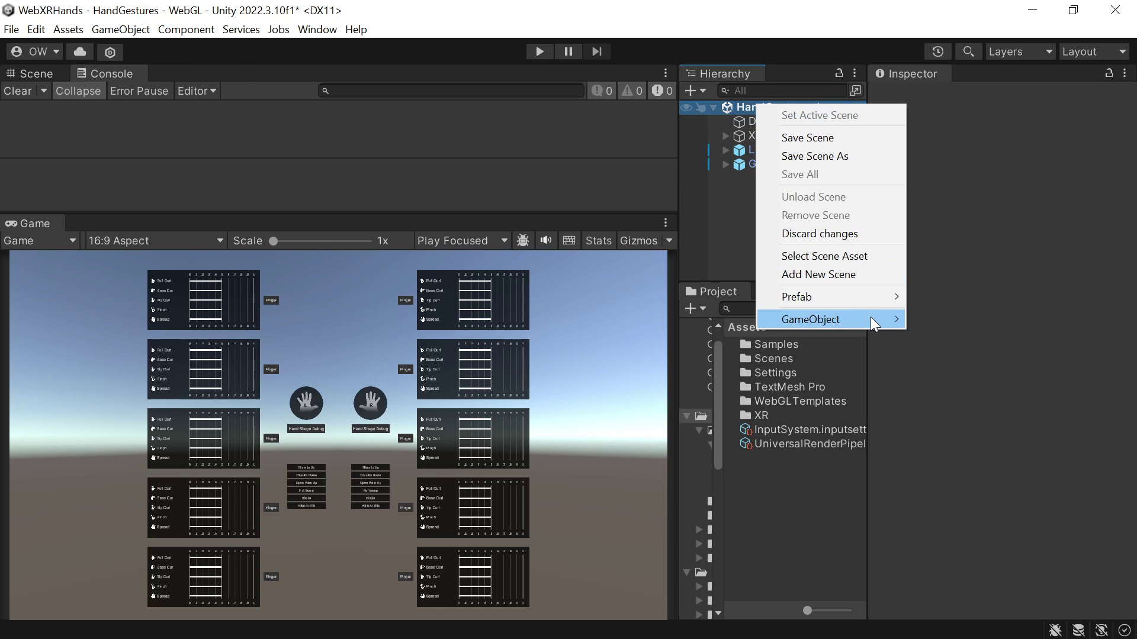
pyautogui.moveTo(871, 319)
pyautogui.click(980, 537)
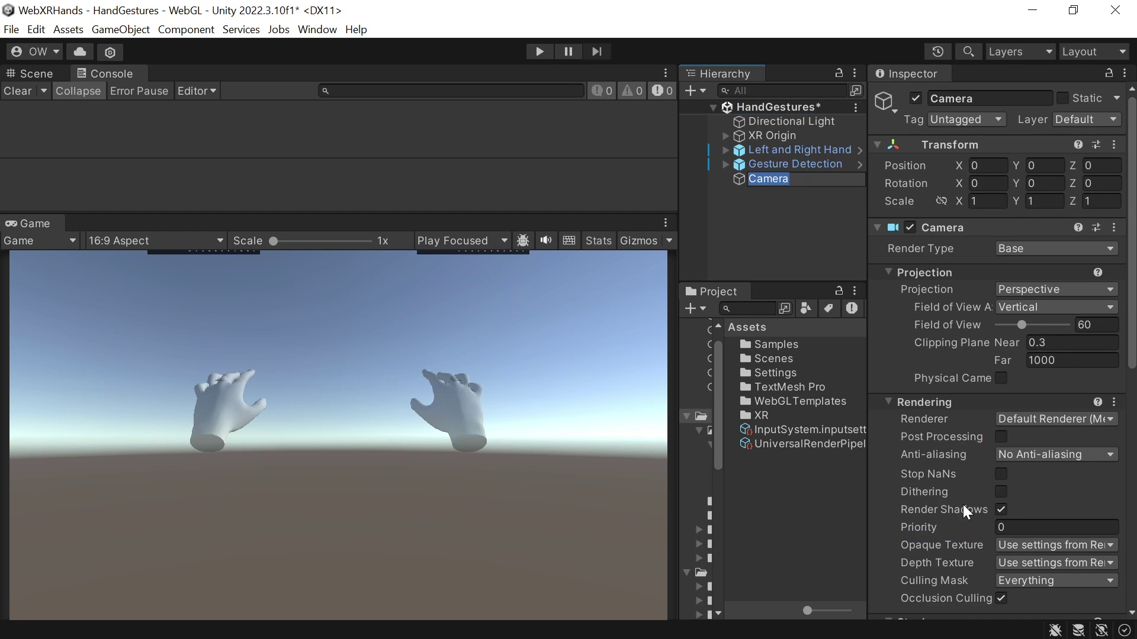
pyautogui.click(809, 179)
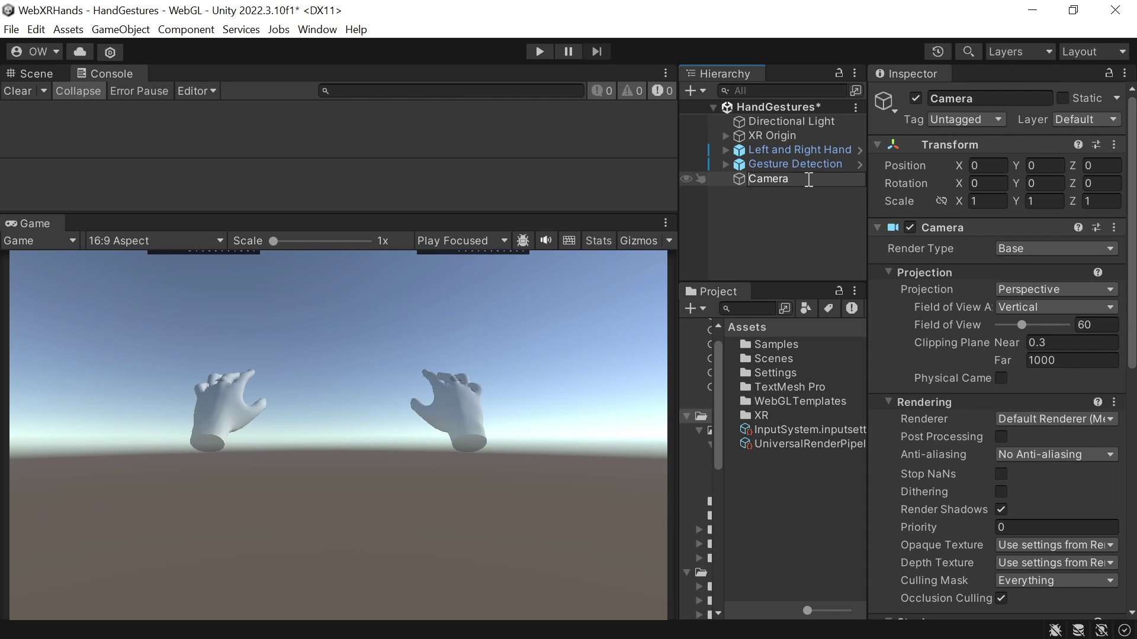
pyautogui.write('Spectator')
pyautogui.press('Return')
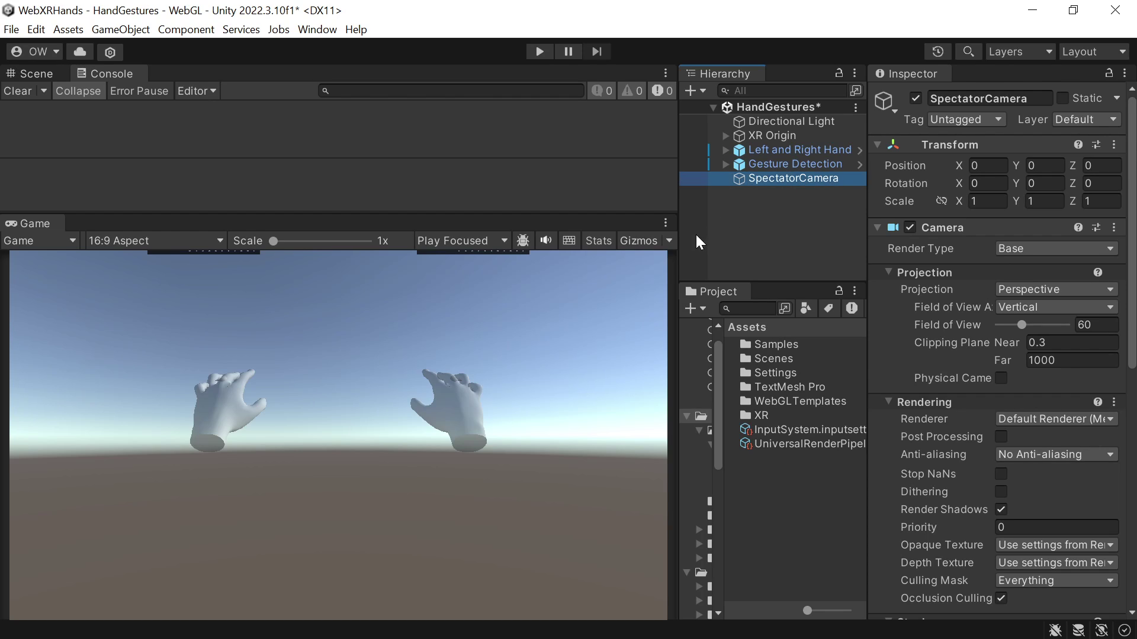
# Step: Set the Y position of SpectatorCamera to 1.1
pyautogui.moveTo(678, 241); pyautogui.dragTo(626, 243)
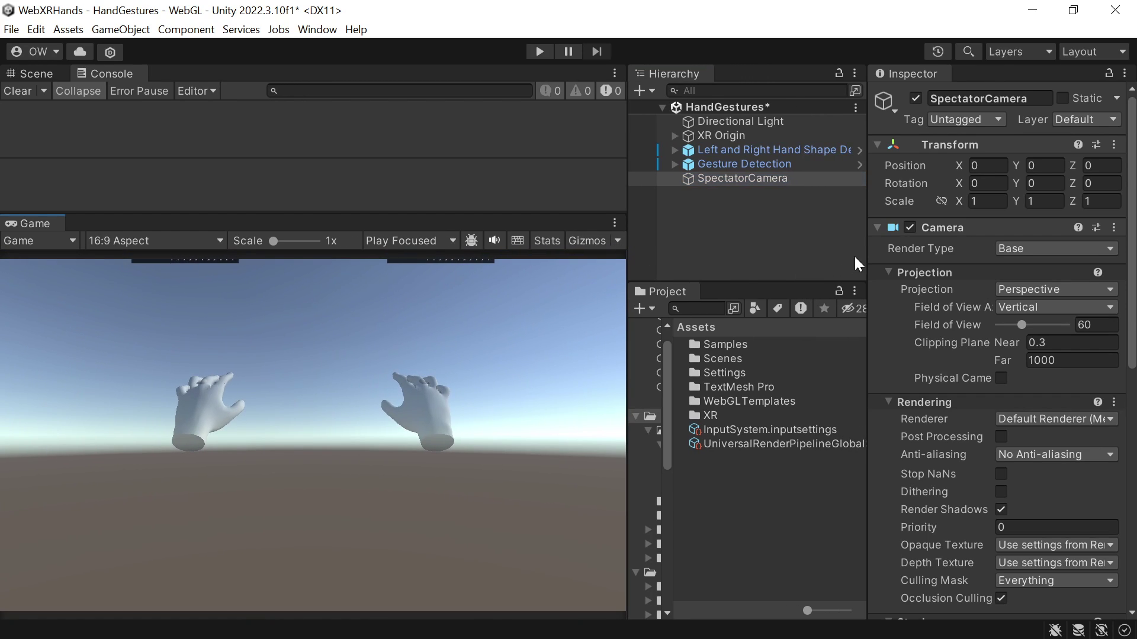
pyautogui.moveTo(866, 325); pyautogui.dragTo(795, 270)
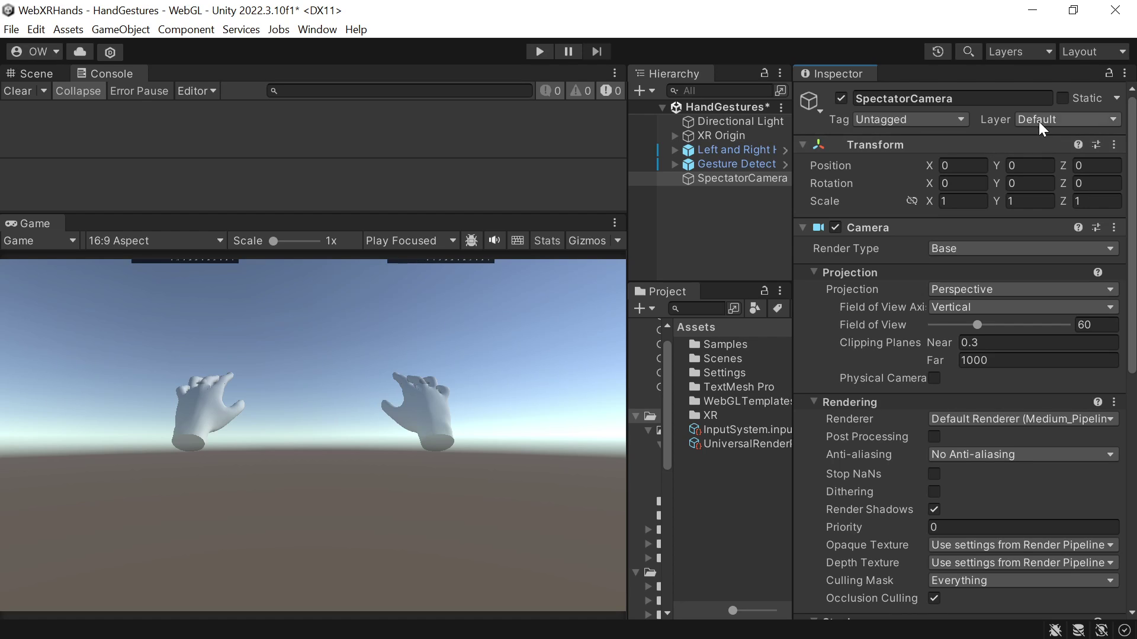
pyautogui.click(1035, 170)
pyautogui.write('1.1')
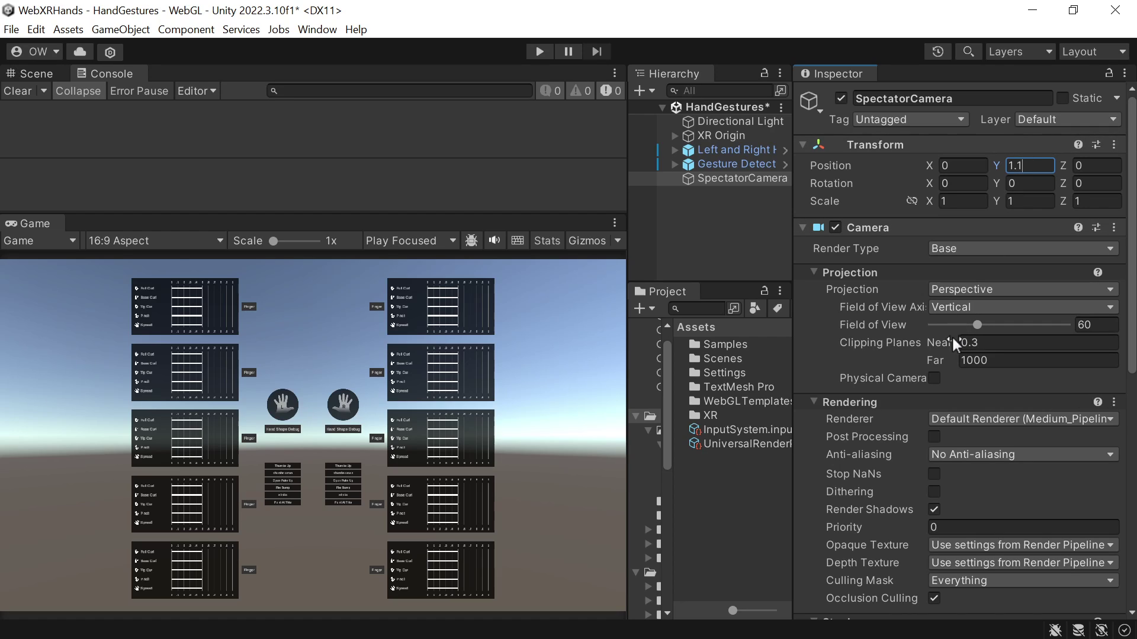
# Step: Set the clipping planes of SpectatorCamera to 0.01 near and 10 far
pyautogui.moveTo(950, 336); pyautogui.dragTo(938, 343)
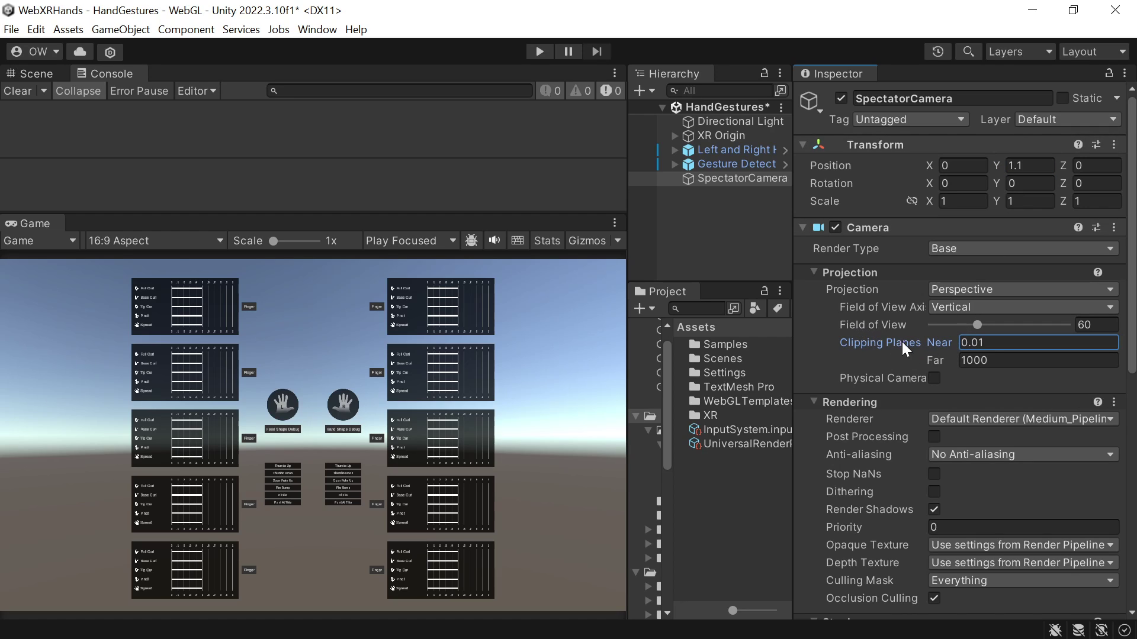
pyautogui.click(1001, 360)
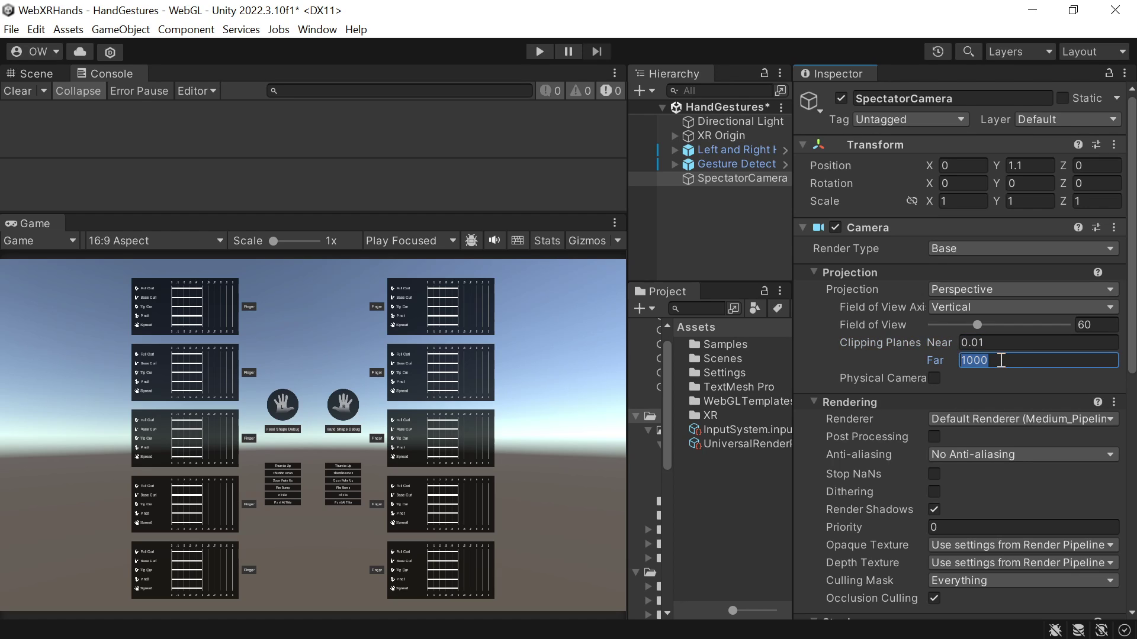
pyautogui.write('10')
# Step: Set the rendering priority of SpectatorCamera to 10 and check its Culling Mask options
pyautogui.scroll(-3, 1014, 329)
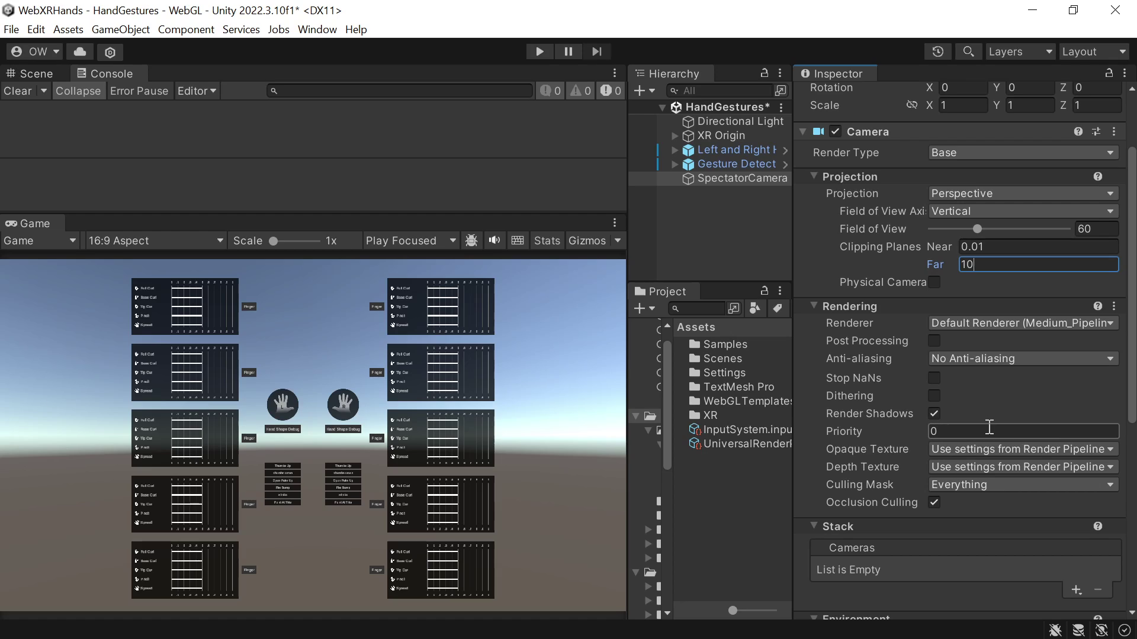
pyautogui.click(988, 427)
pyautogui.write('10')
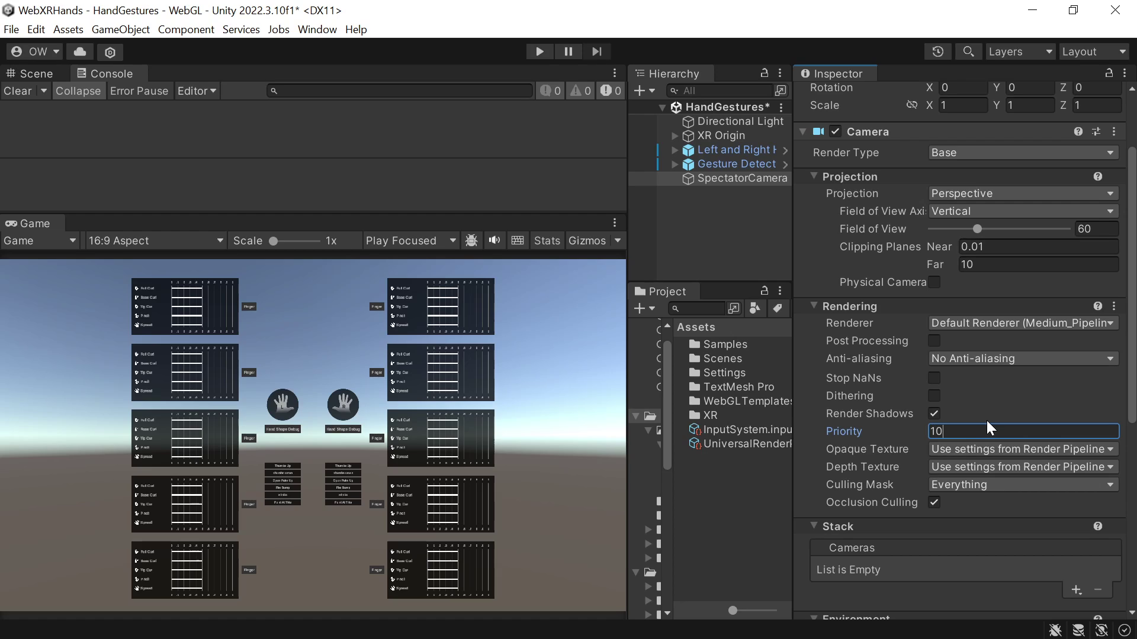
pyautogui.scroll(-2, 986, 418)
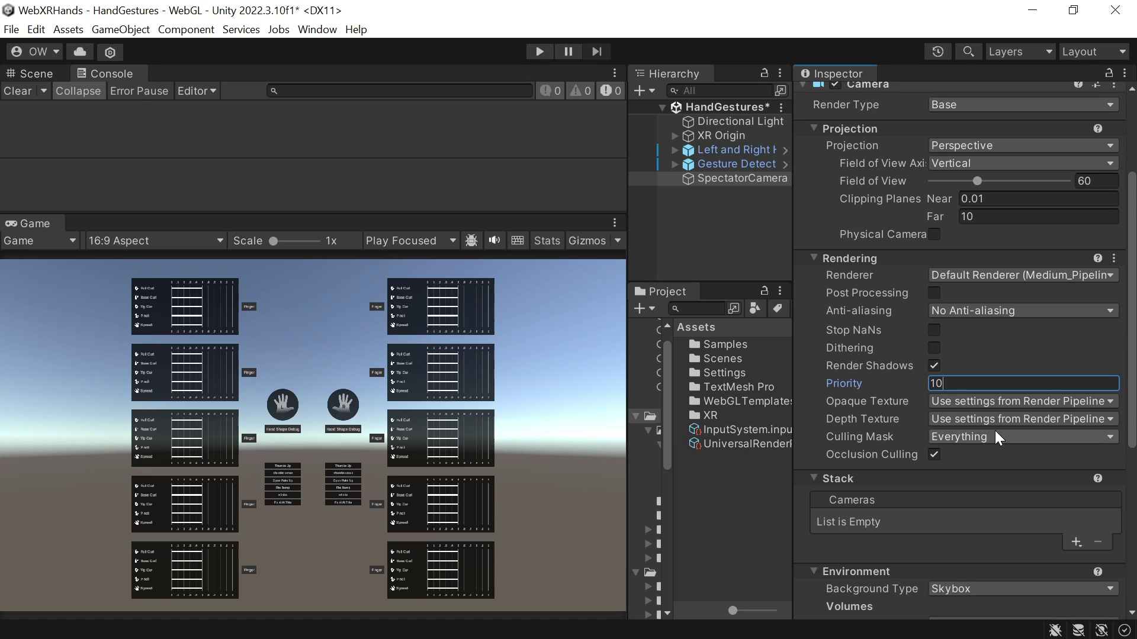
pyautogui.click(996, 435)
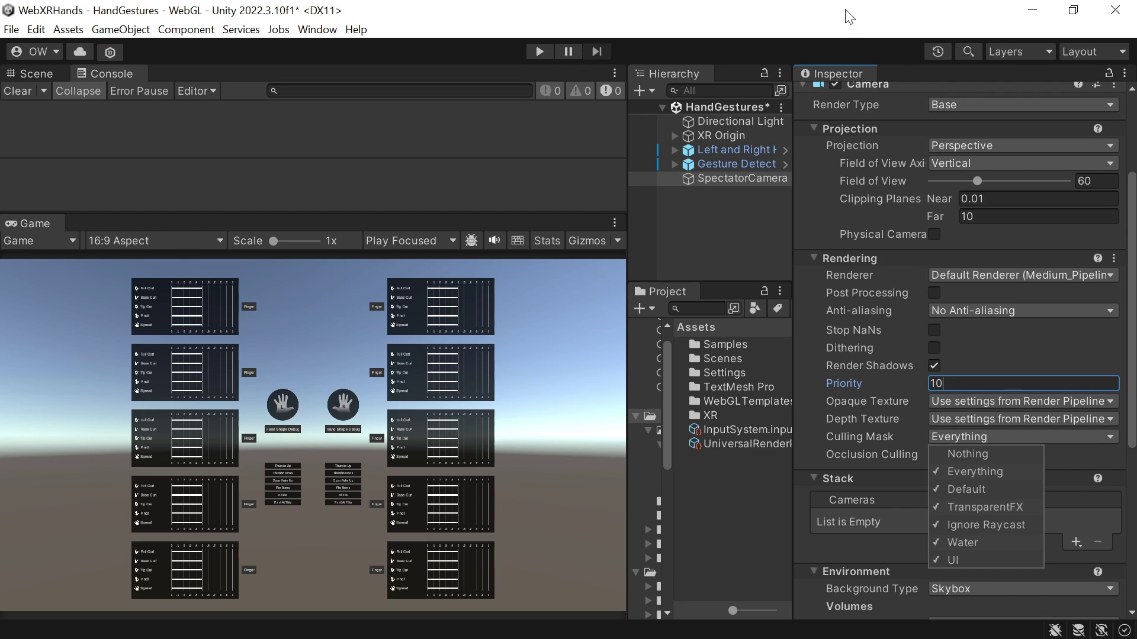
pyautogui.click(1055, 379)
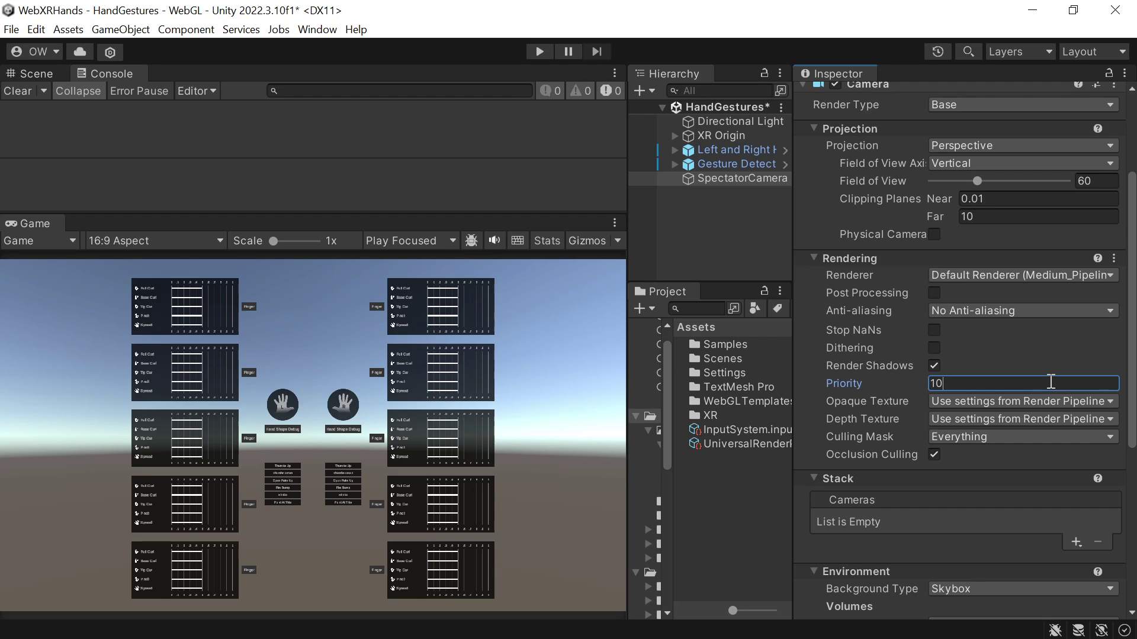
# Step: Set the Target Eye of SpectatorCamera to None and disable its Camera component
pyautogui.scroll(-4, 1014, 349)
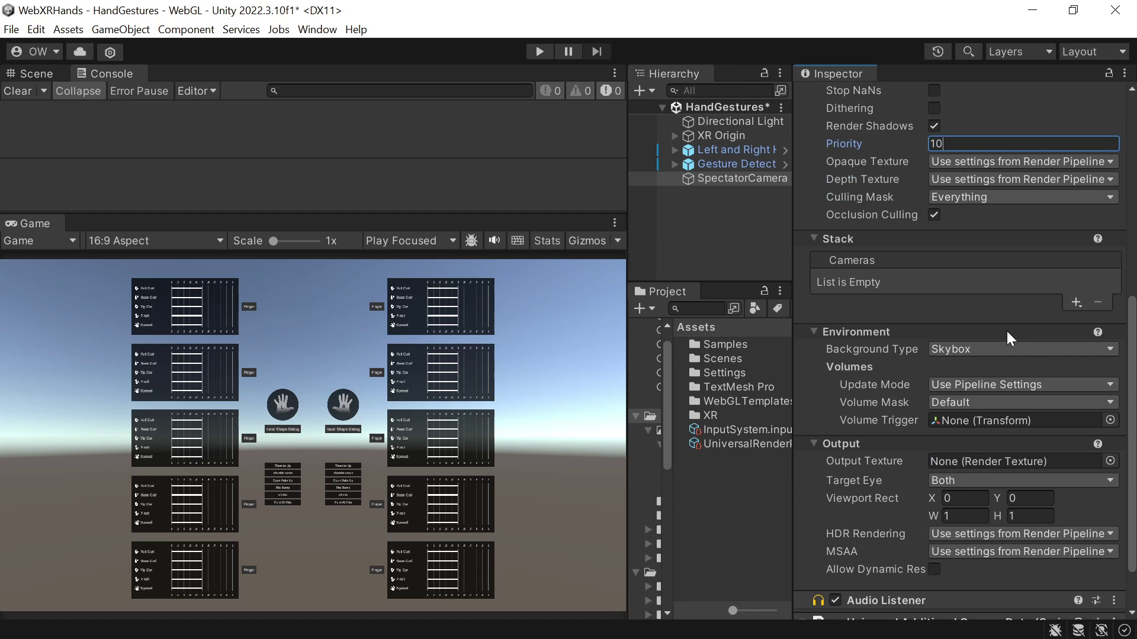
pyautogui.scroll(-1, 1006, 328)
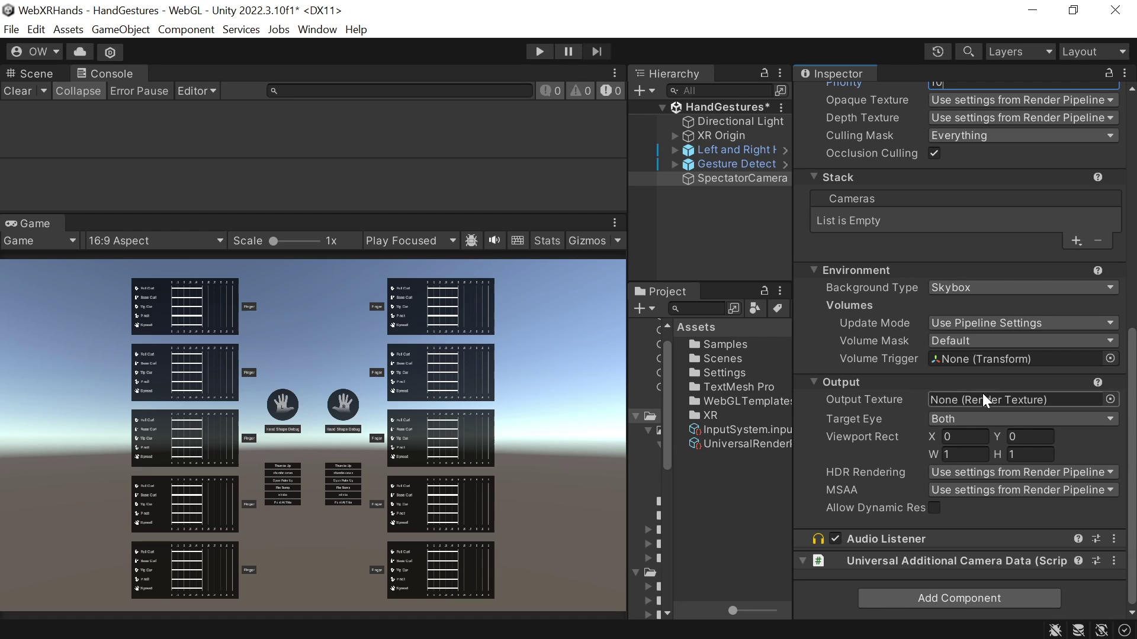
pyautogui.click(982, 416)
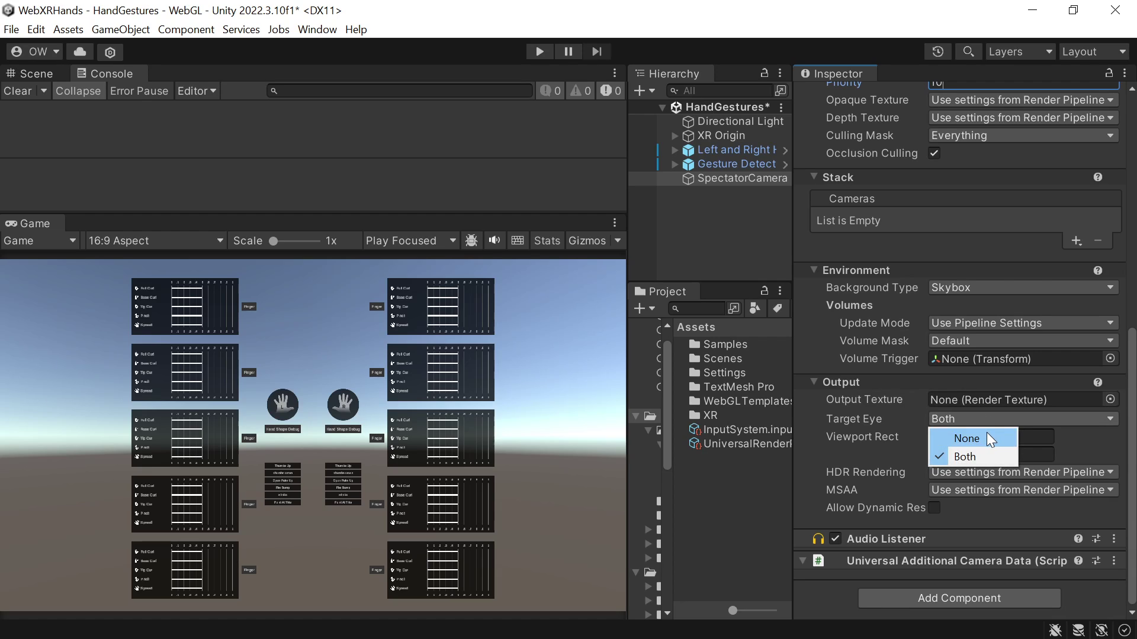
pyautogui.click(986, 437)
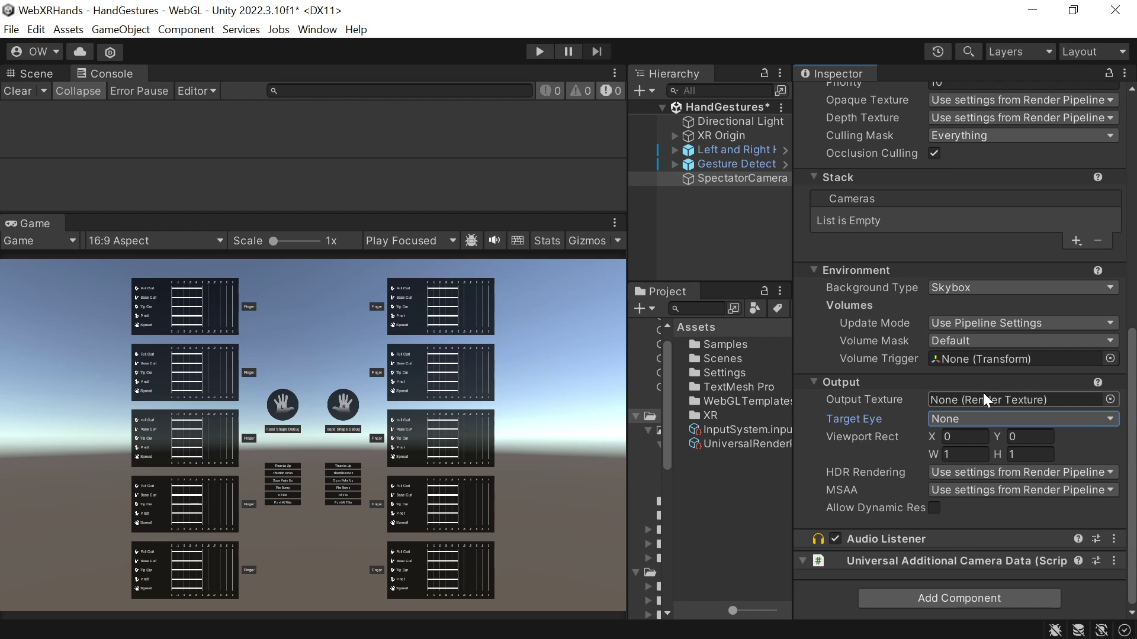
pyautogui.scroll(10, 912, 268)
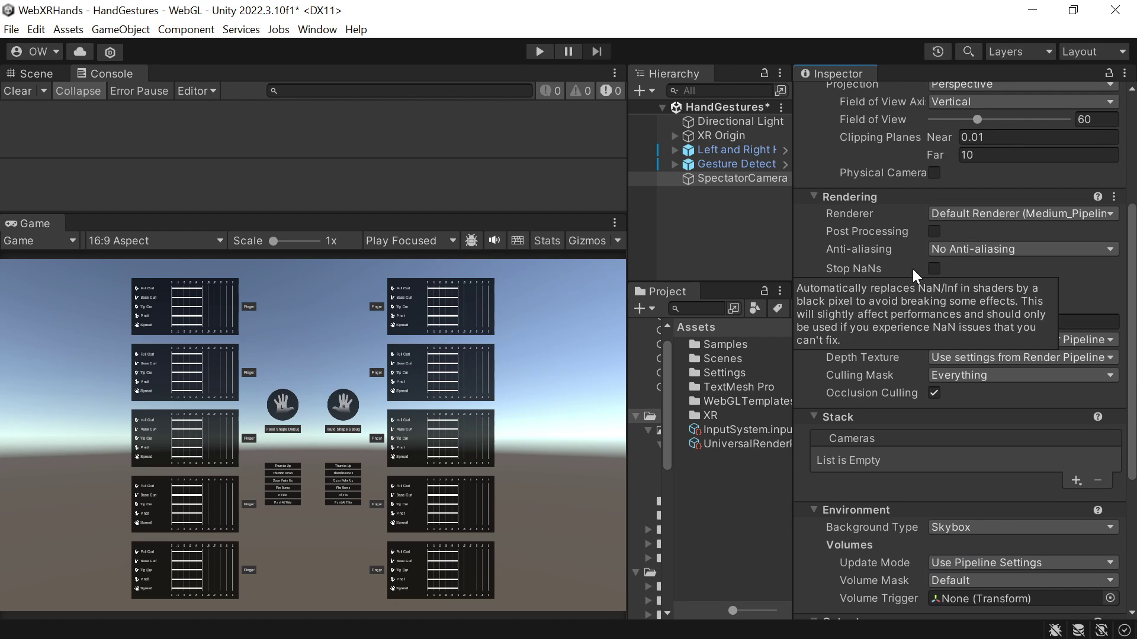
pyautogui.click(835, 227)
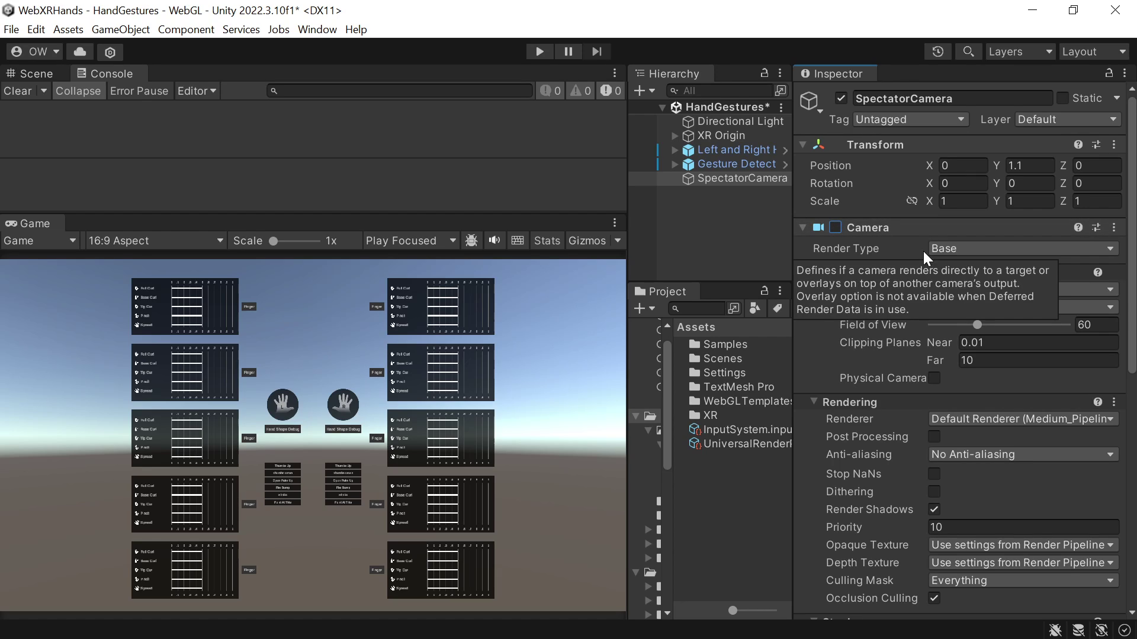
# Step: Remove the Audio Listener component from SpectatorCamera
pyautogui.scroll(-3, 923, 251)
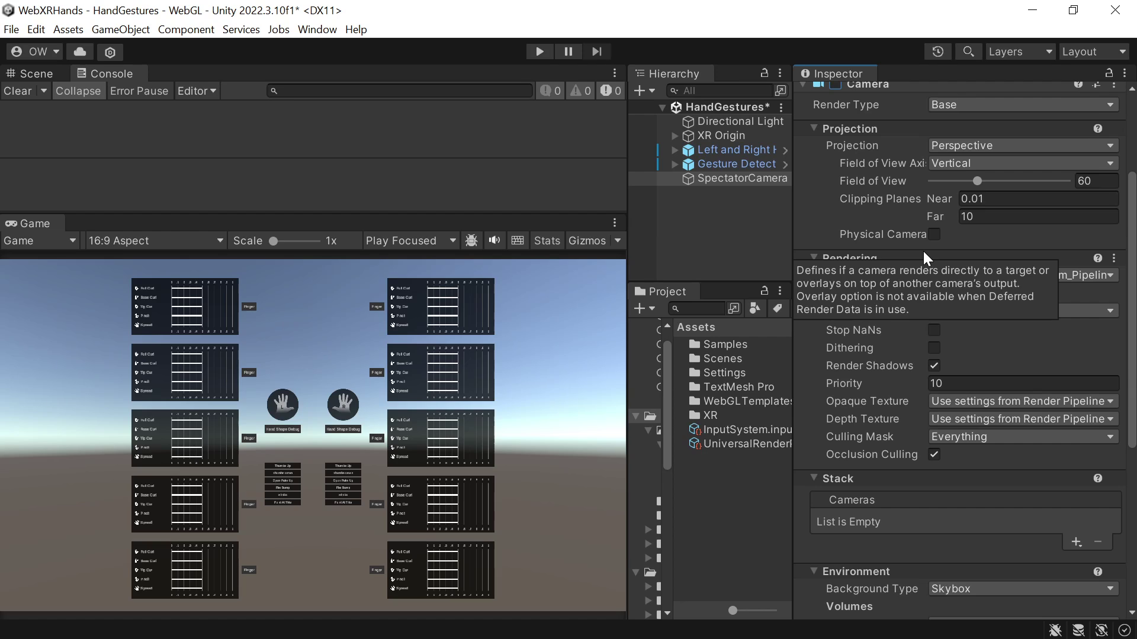
pyautogui.scroll(-6, 922, 251)
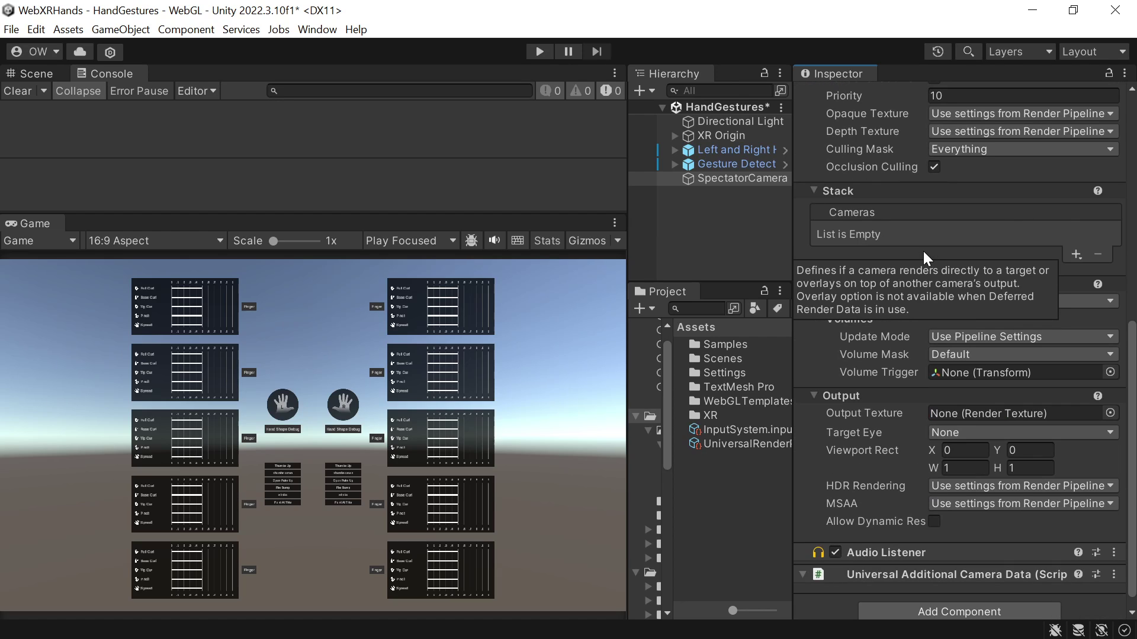
pyautogui.scroll(-1, 920, 252)
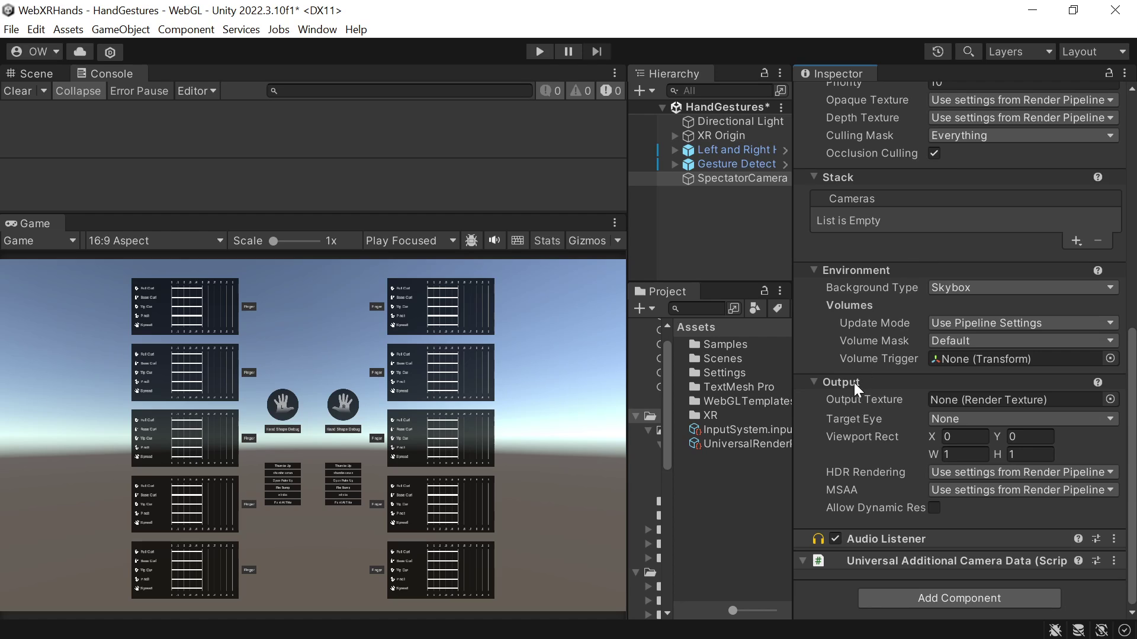
pyautogui.rightClick(873, 540)
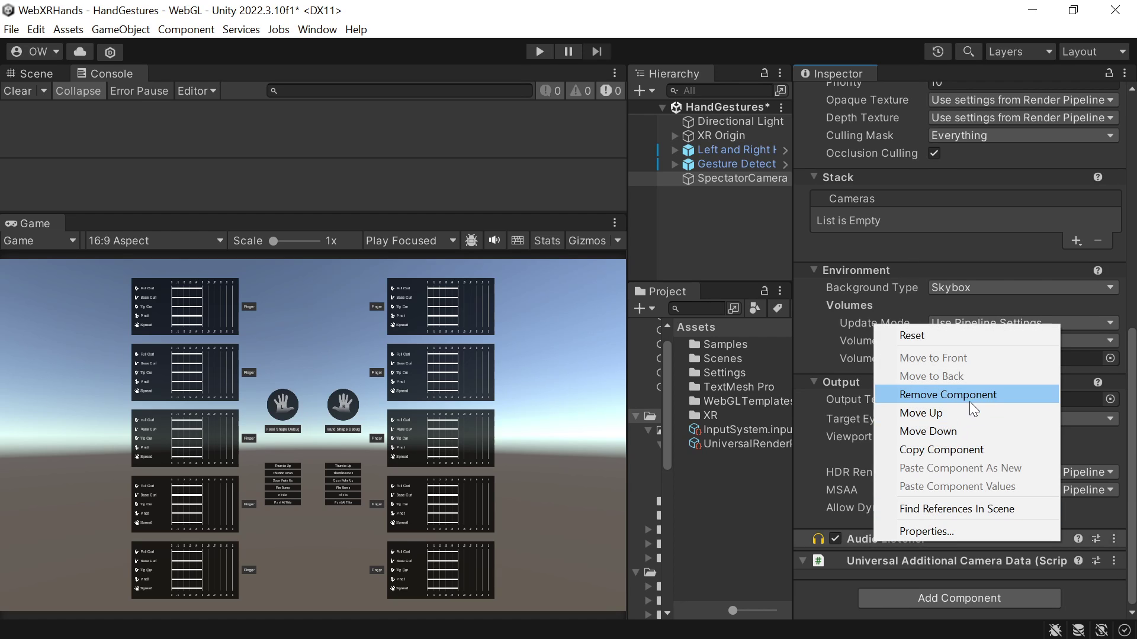
pyautogui.click(983, 394)
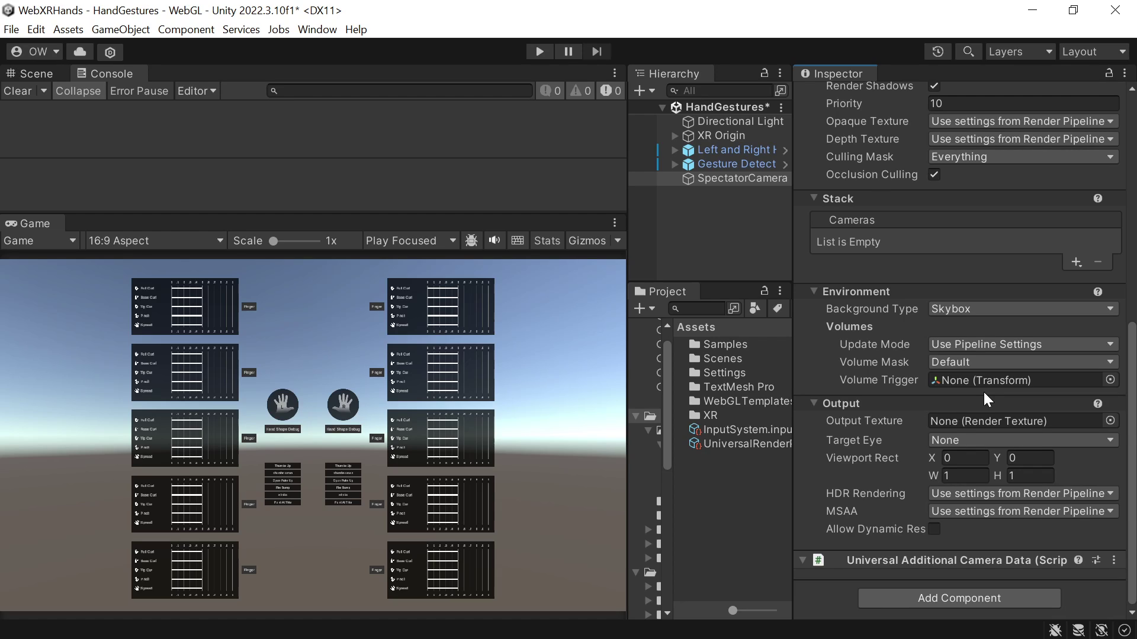
# Step: Add the Spectator Camera script component to SpectatorCamera and turn on Enable In XR
pyautogui.click(923, 603)
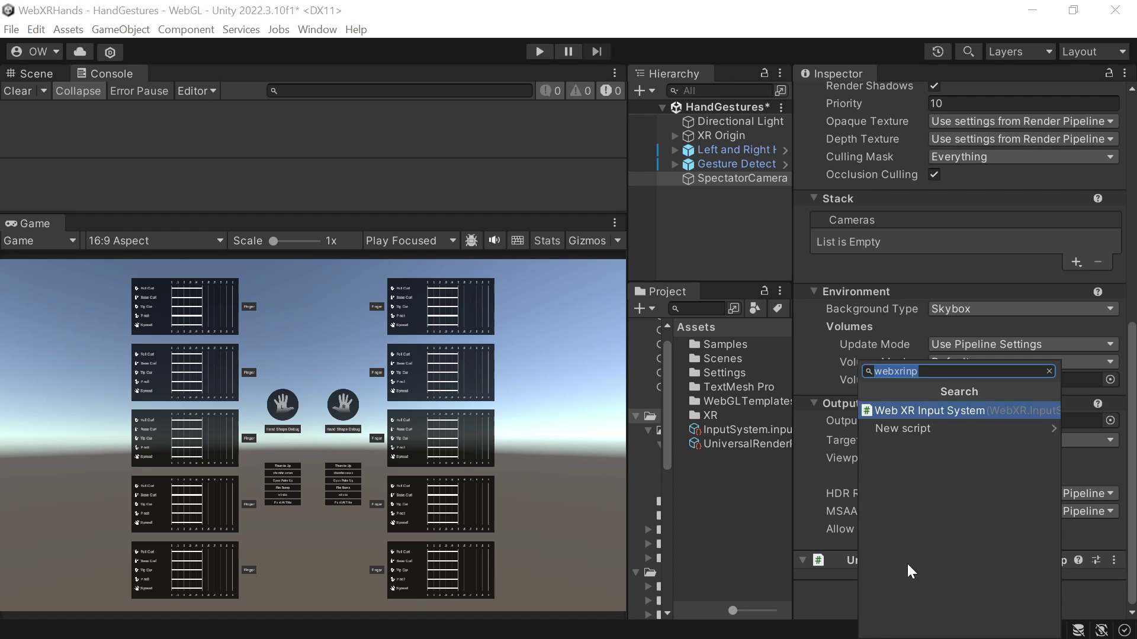
pyautogui.write('Spec')
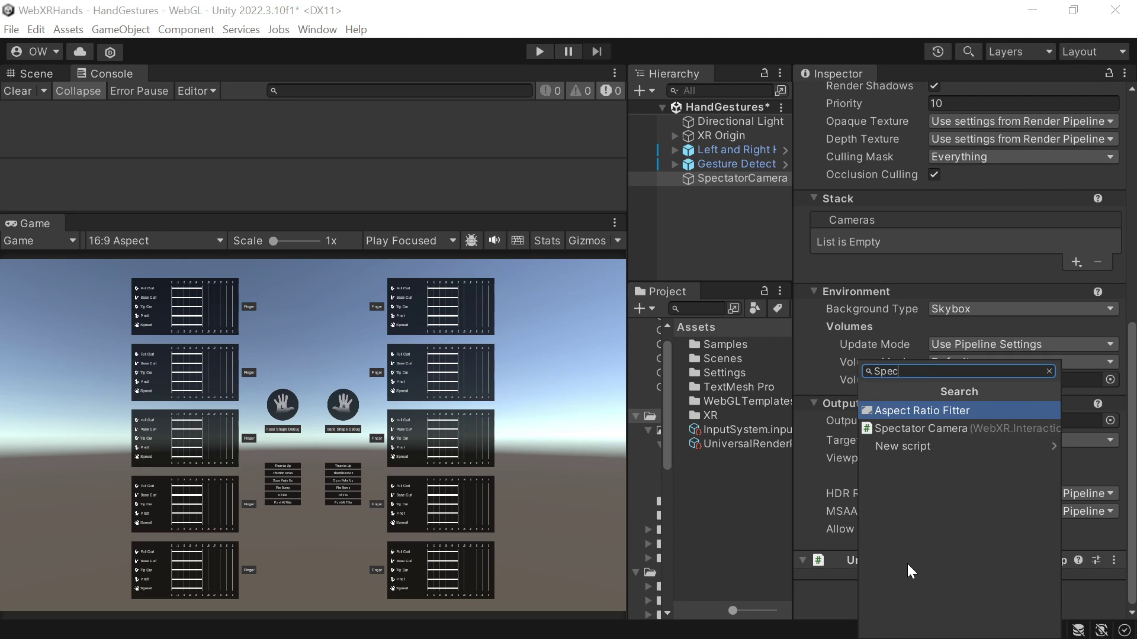
pyautogui.click(948, 427)
pyautogui.scroll(-3, 953, 442)
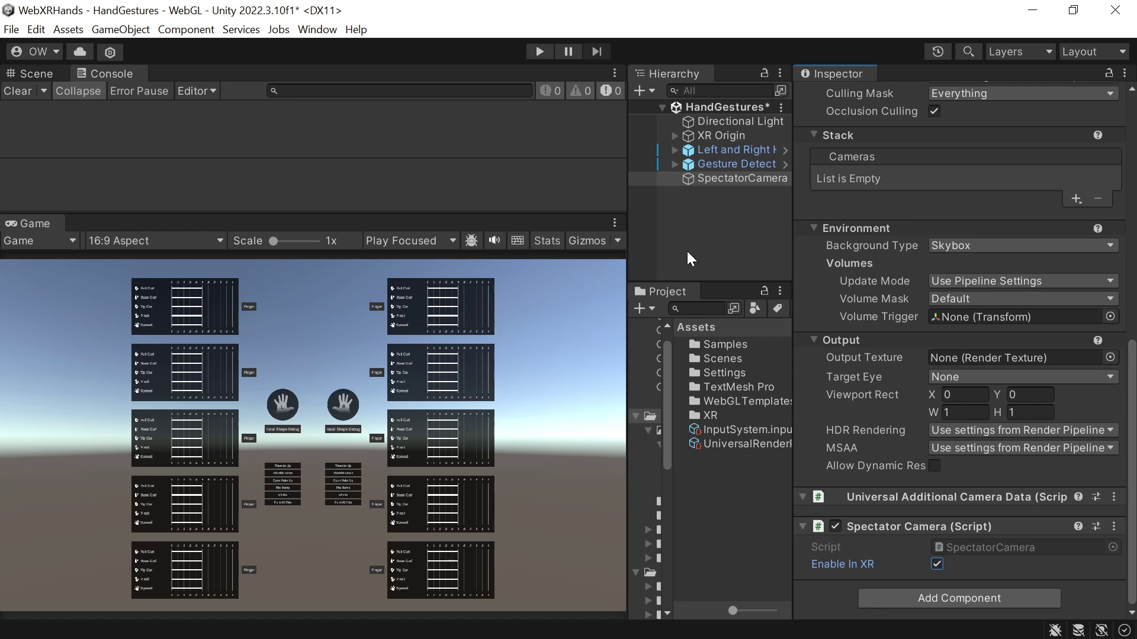
# Step: Save the HandGestures scene
pyautogui.click(12, 29)
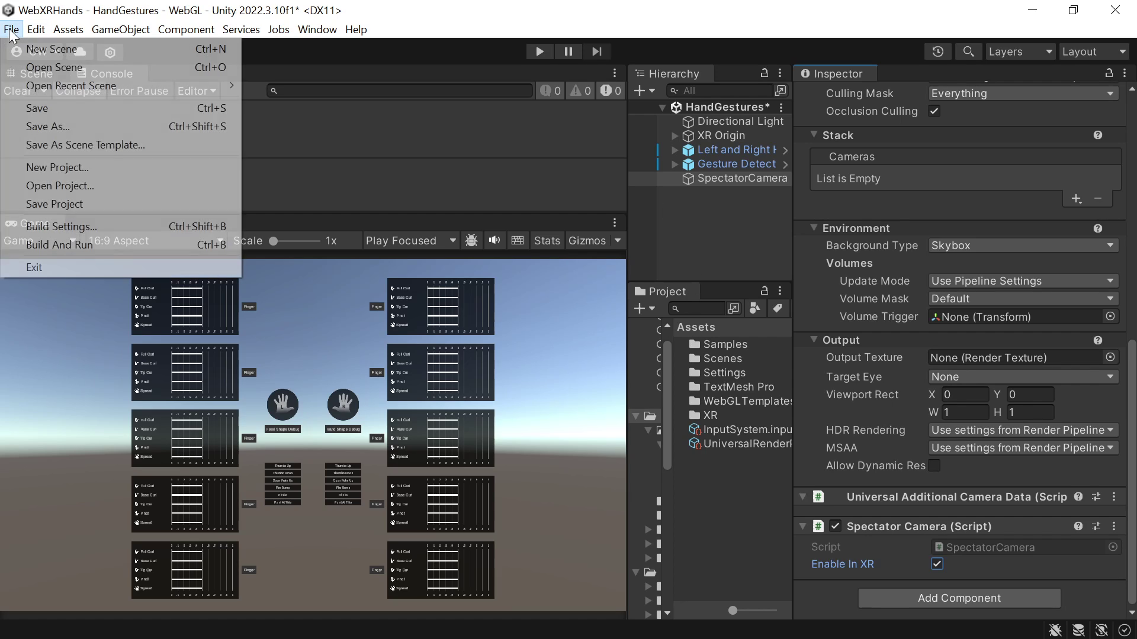
pyautogui.click(46, 105)
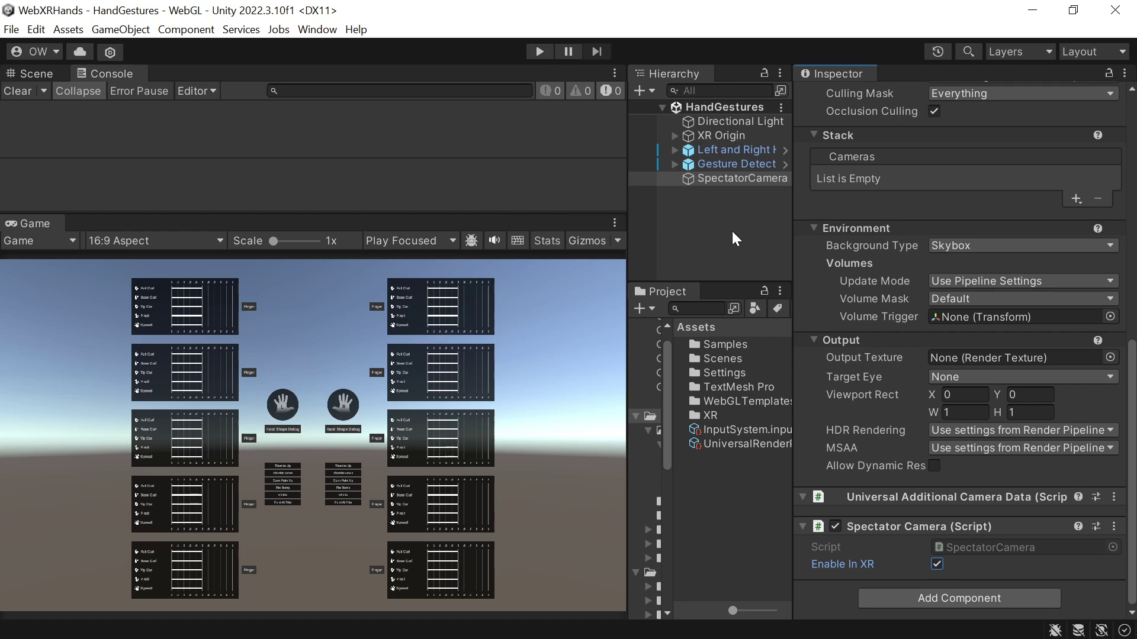
# Step: Open the project's build settings for the WebGL platform with the HandGestures scene included
pyautogui.click(21, 29)
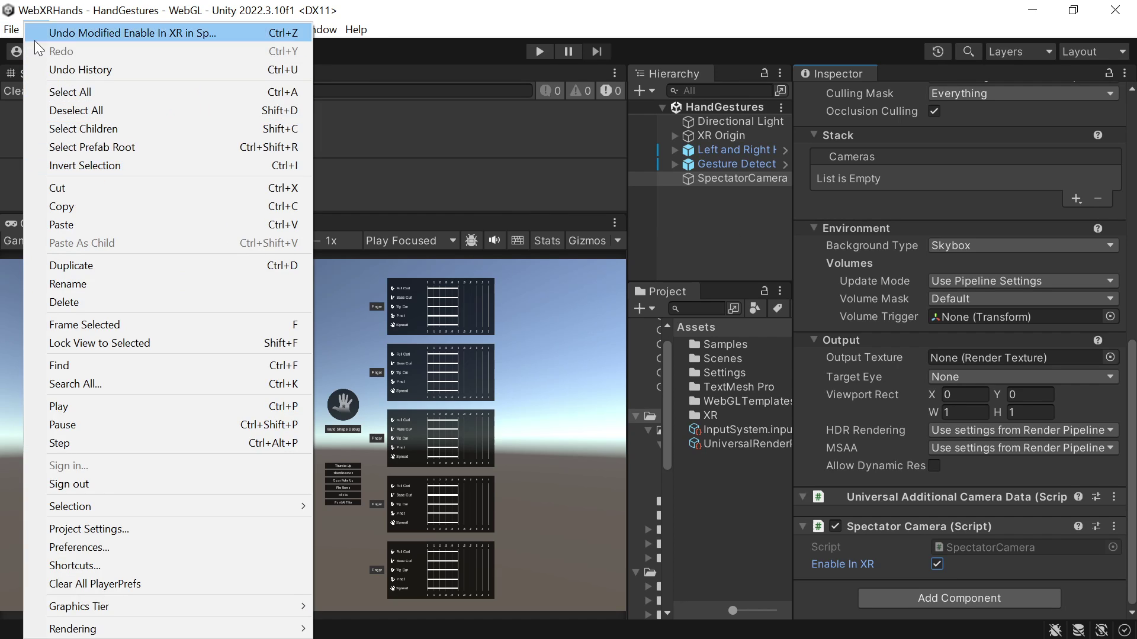
pyautogui.click(59, 229)
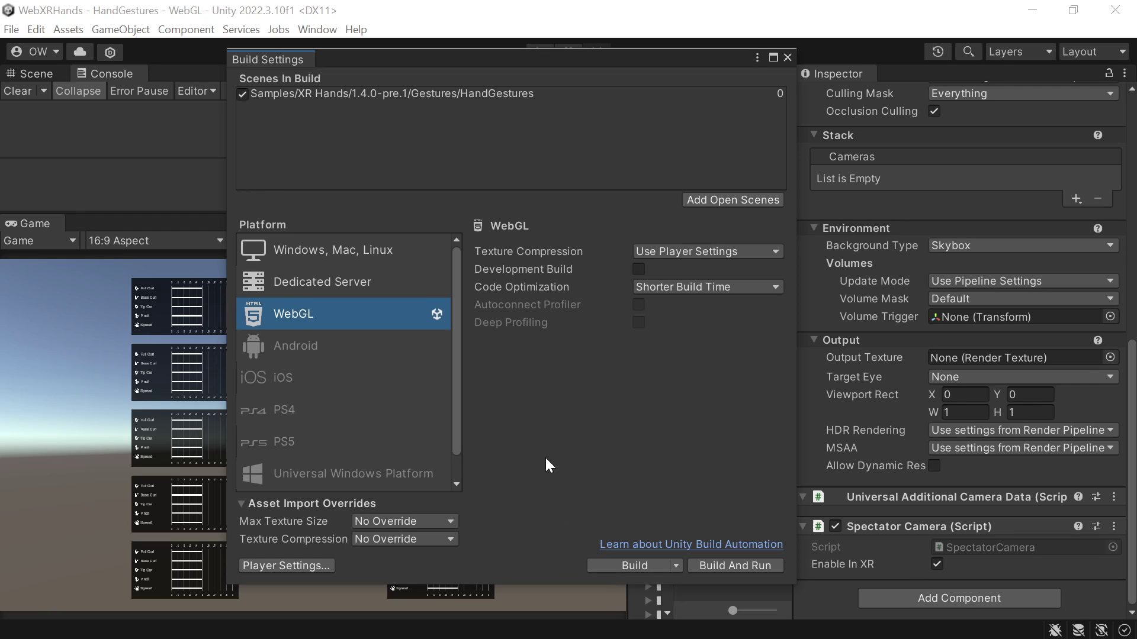
# Step: Switch to Chrome, reload the WebXRHands build at localhost, and start its VR session with virtual reality access allowed
pyautogui.hotkey('alt', 'Tab')
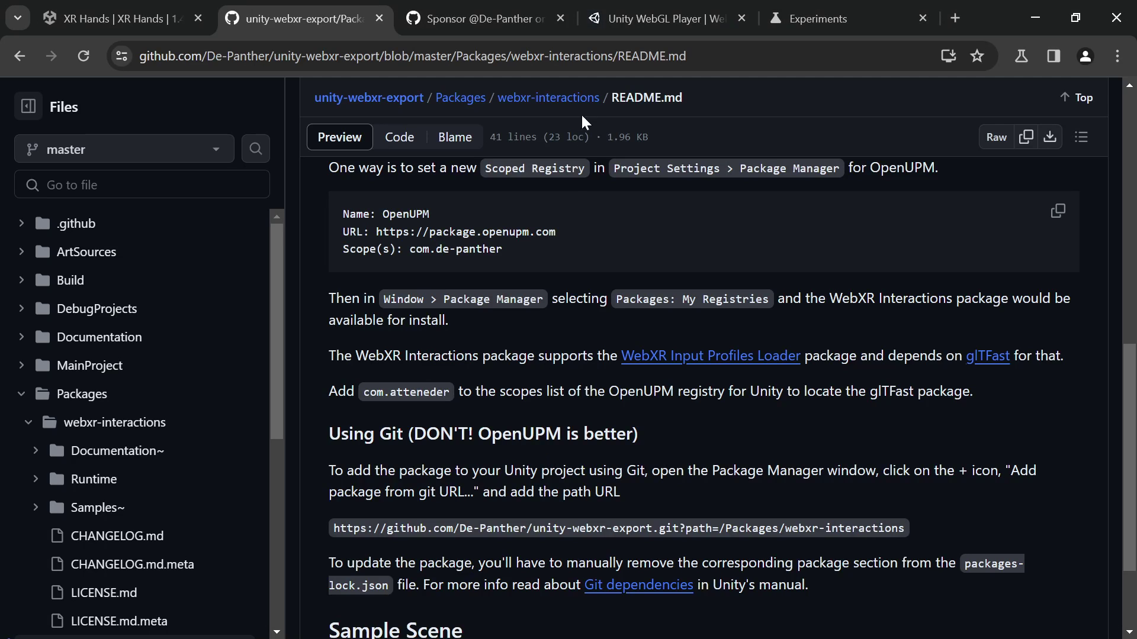
pyautogui.click(645, 20)
pyautogui.press('F5')
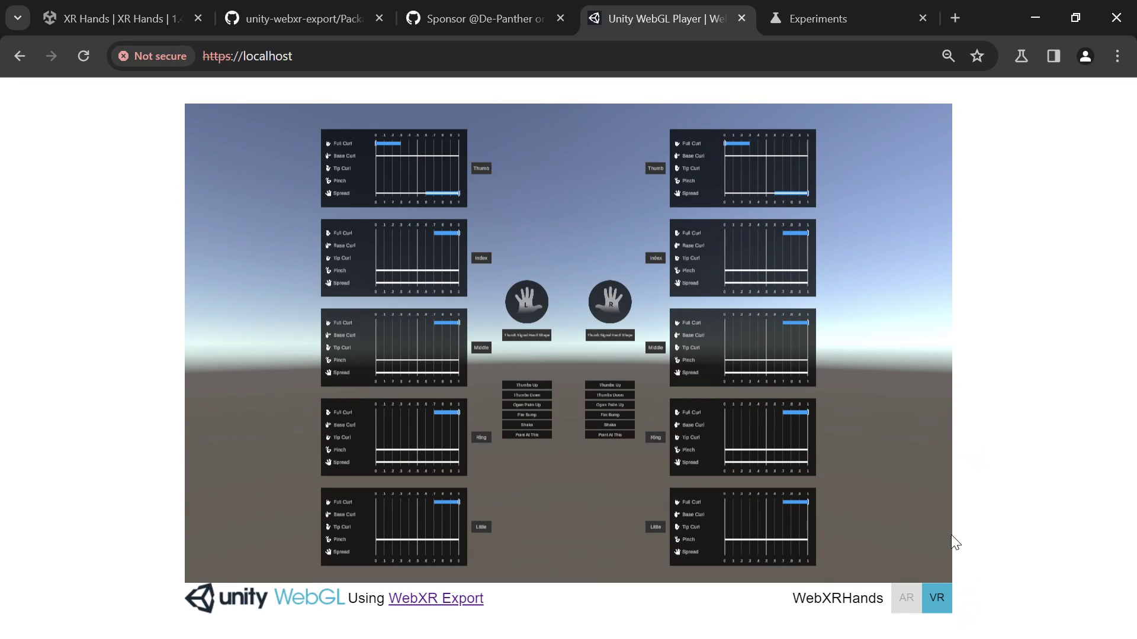
pyautogui.click(942, 607)
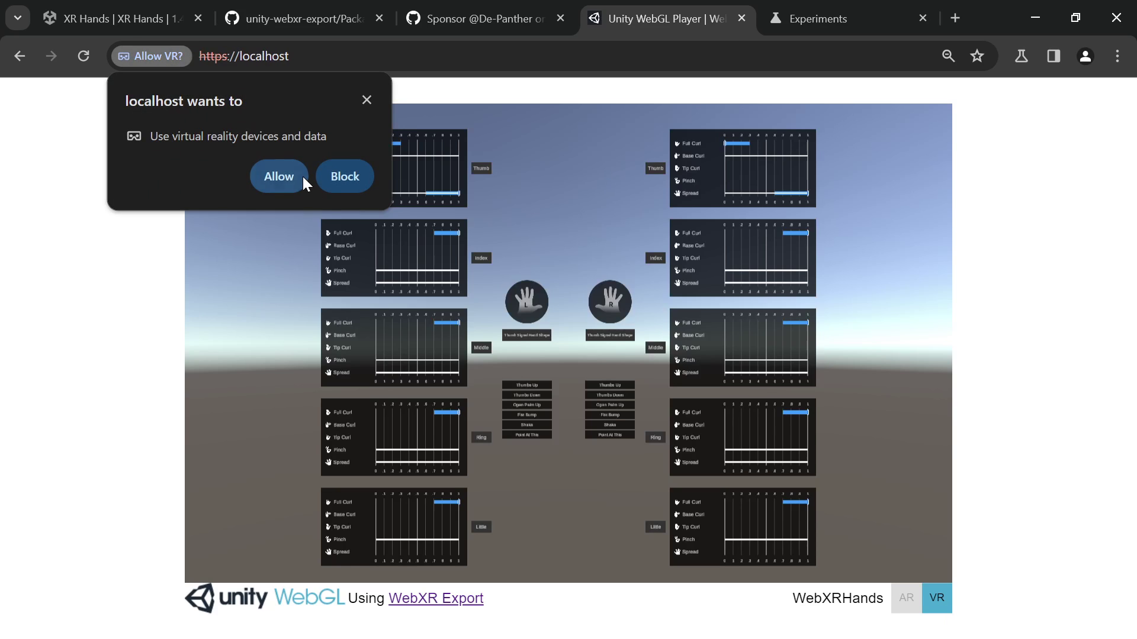
pyautogui.click(296, 173)
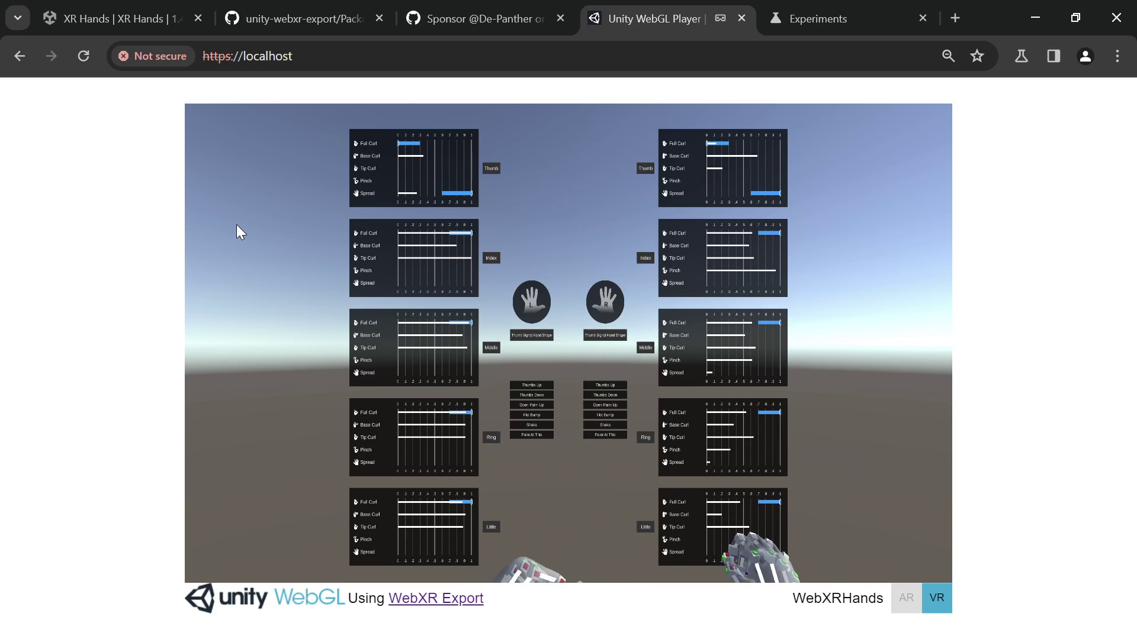
# Step: Check the WebXR Hand Input flag among Chrome's experiments and return to the running WebXRHands page
pyautogui.click(809, 10)
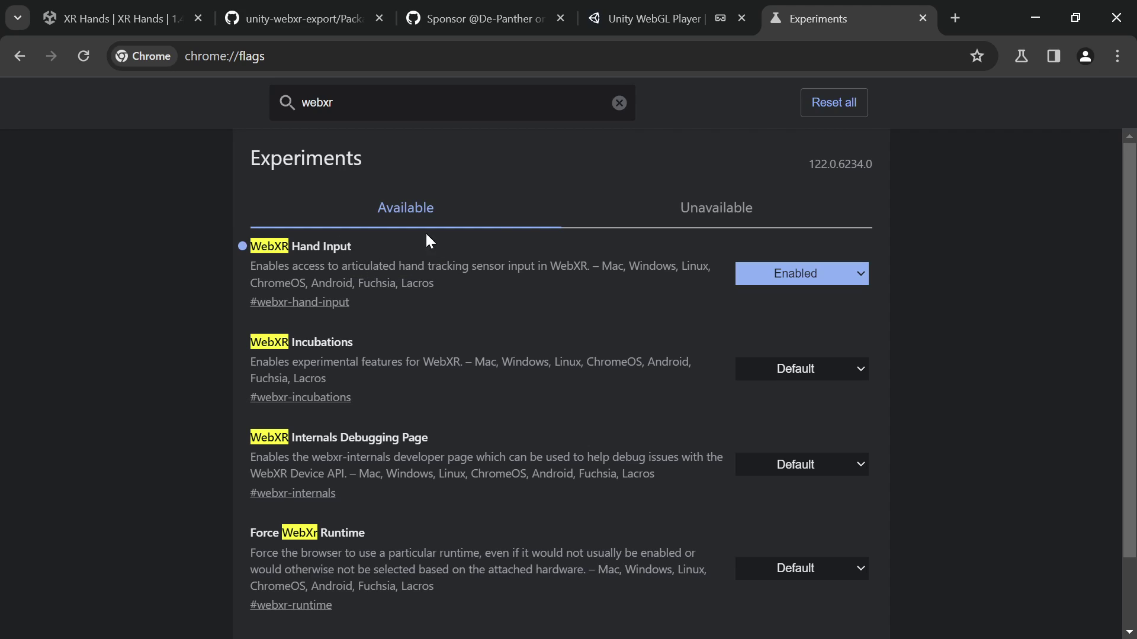
pyautogui.click(680, 19)
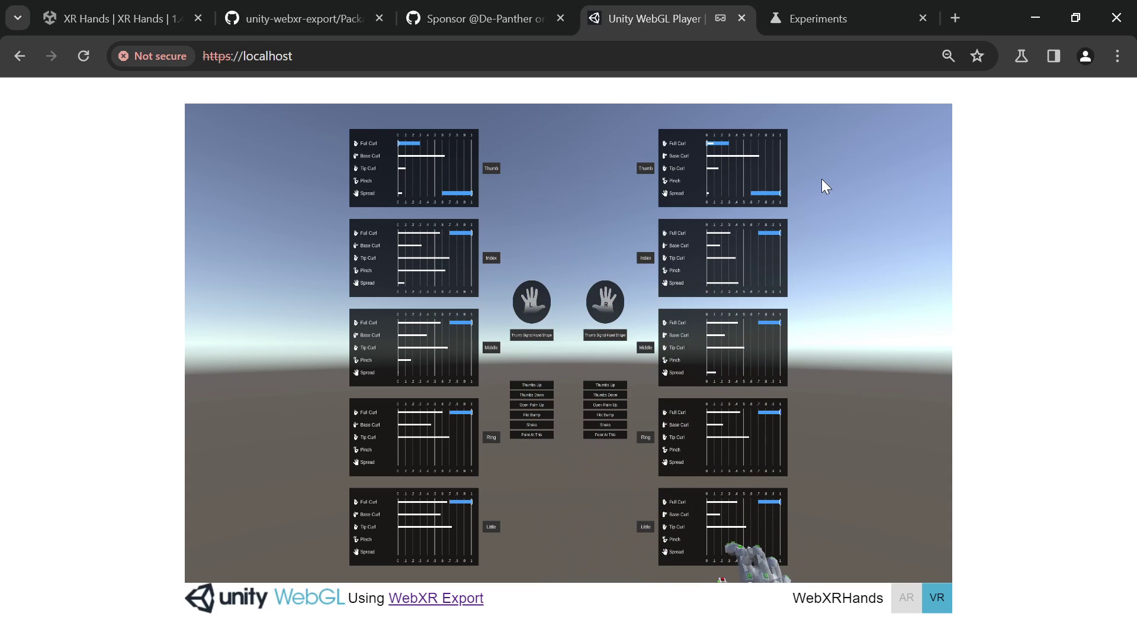
# Step: View the WebXR Export maintainer's GitHub sponsorship page and the webxr-interactions README, and return to the running WebXRHands page
pyautogui.click(493, 21)
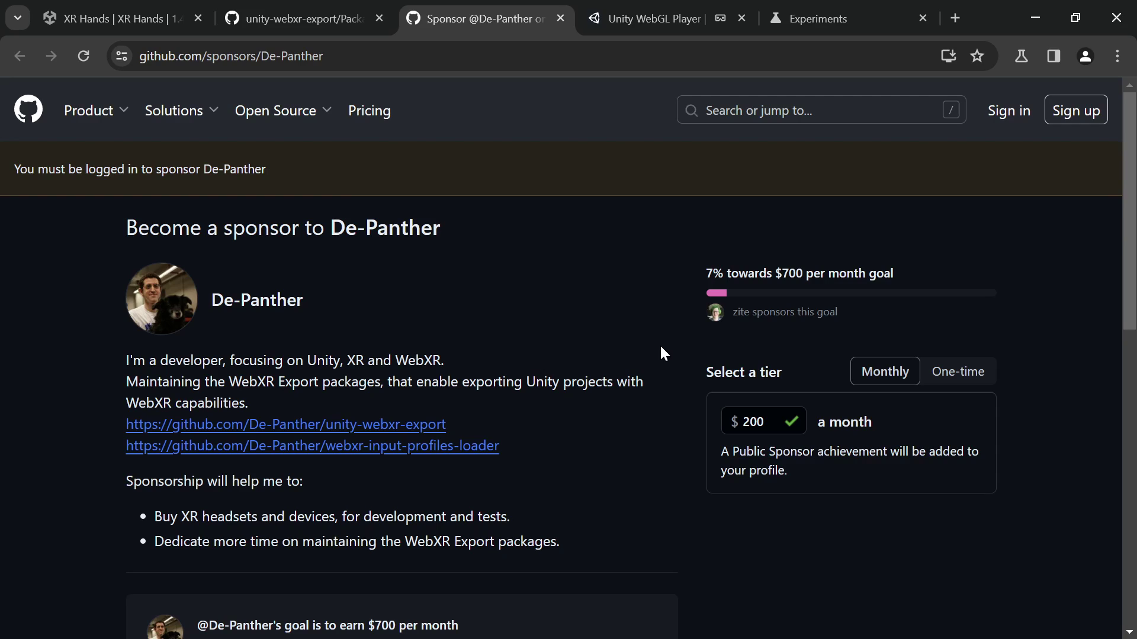
pyautogui.click(340, 19)
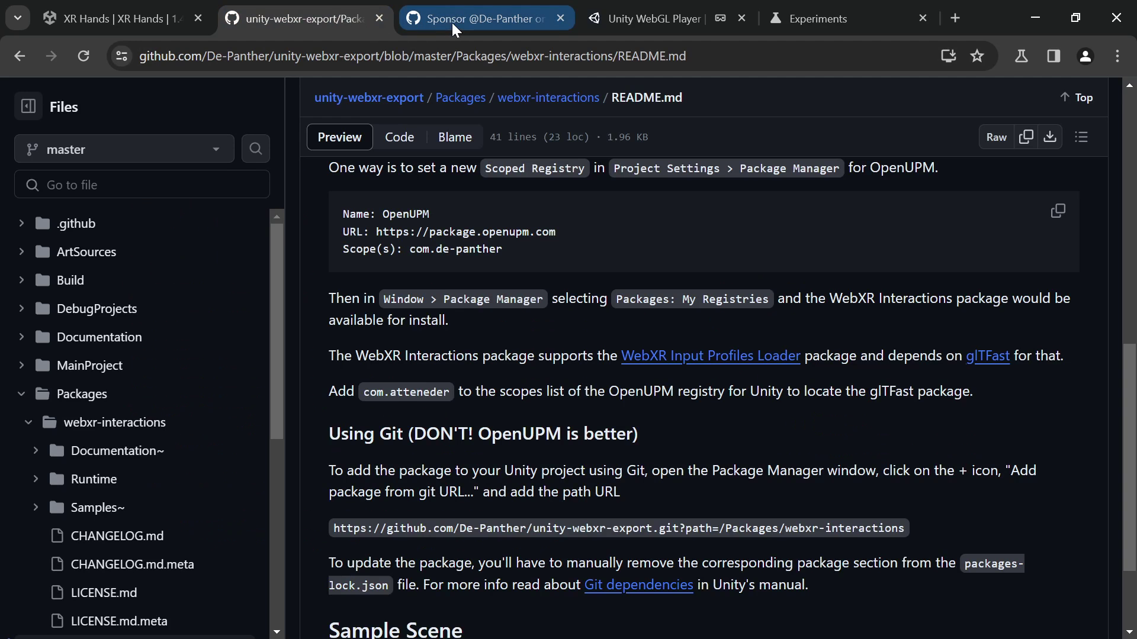
pyautogui.click(455, 22)
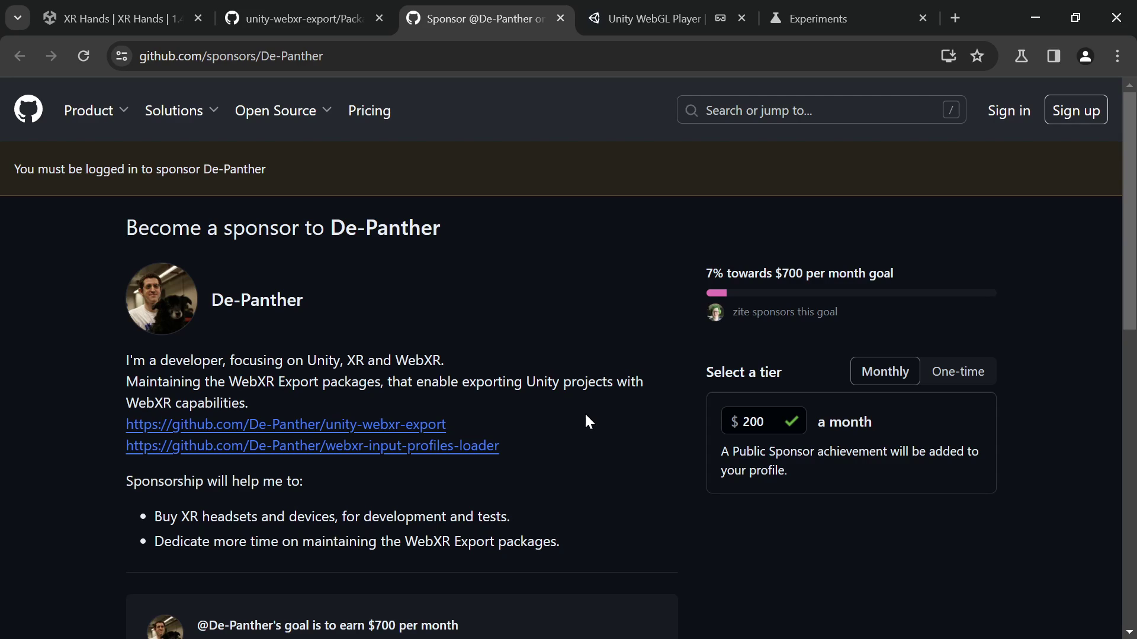
pyautogui.click(648, 19)
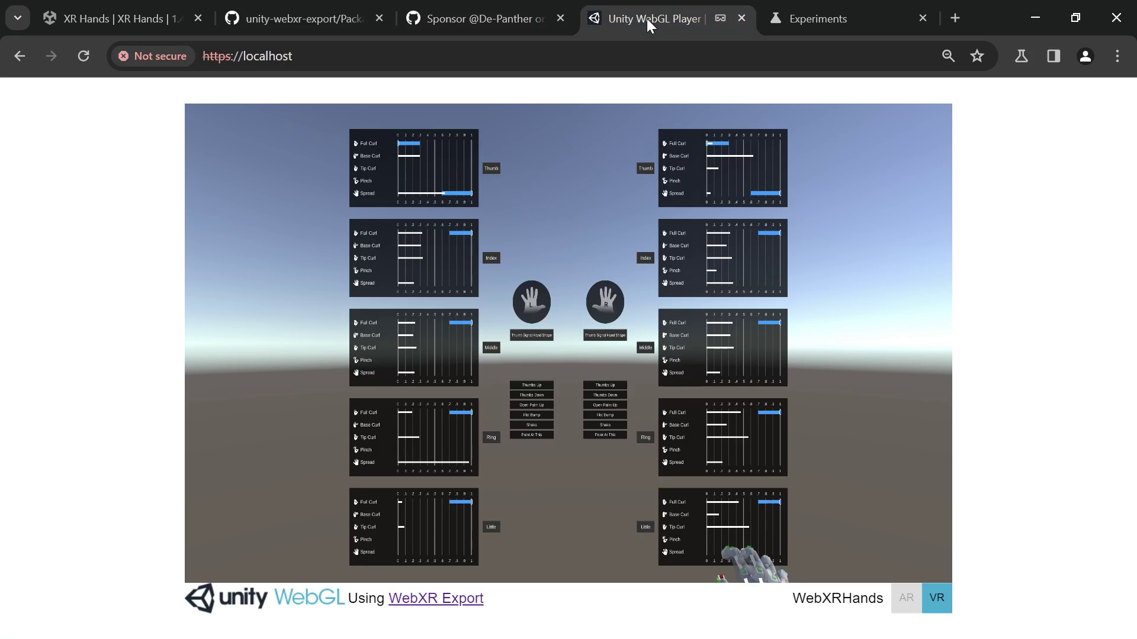